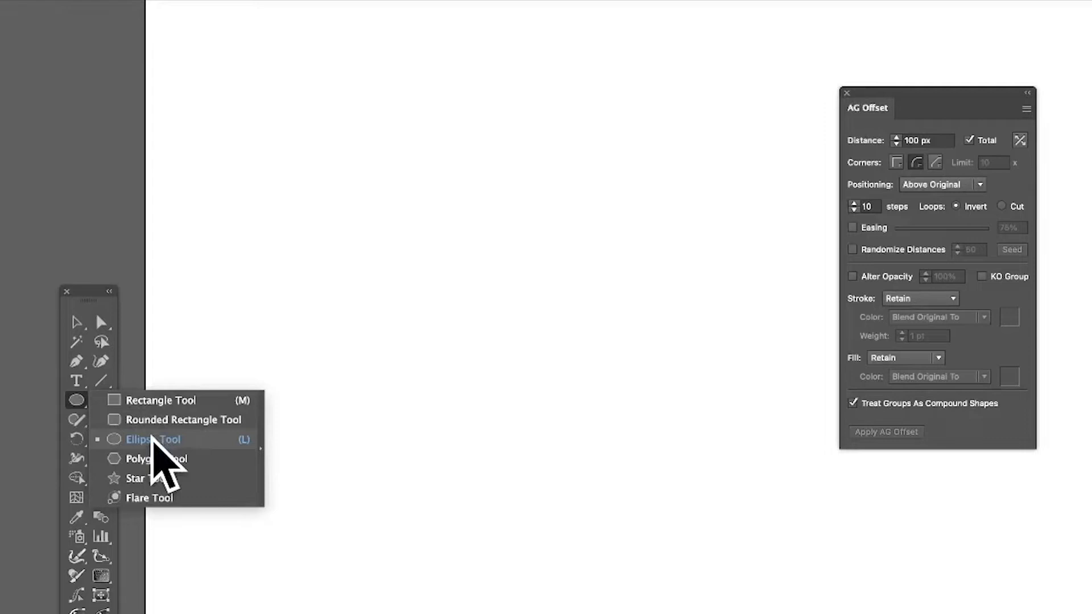
Draw a 512 px circle on the artboard and apply AG Offset to it with a total distance of 100 px and 10 steps
click(157, 442)
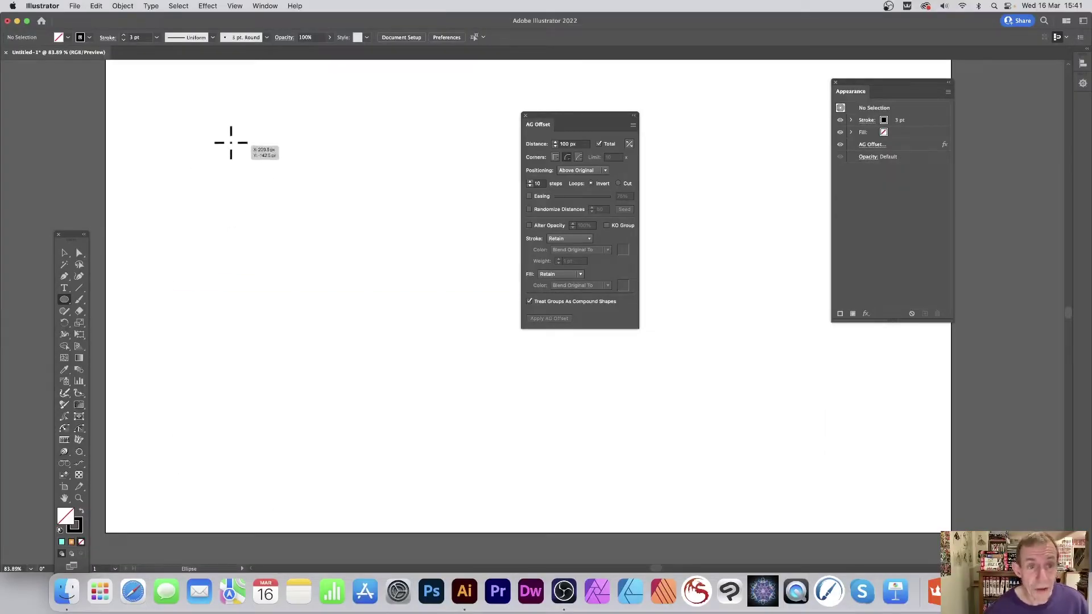
drag(228, 128, 546, 446)
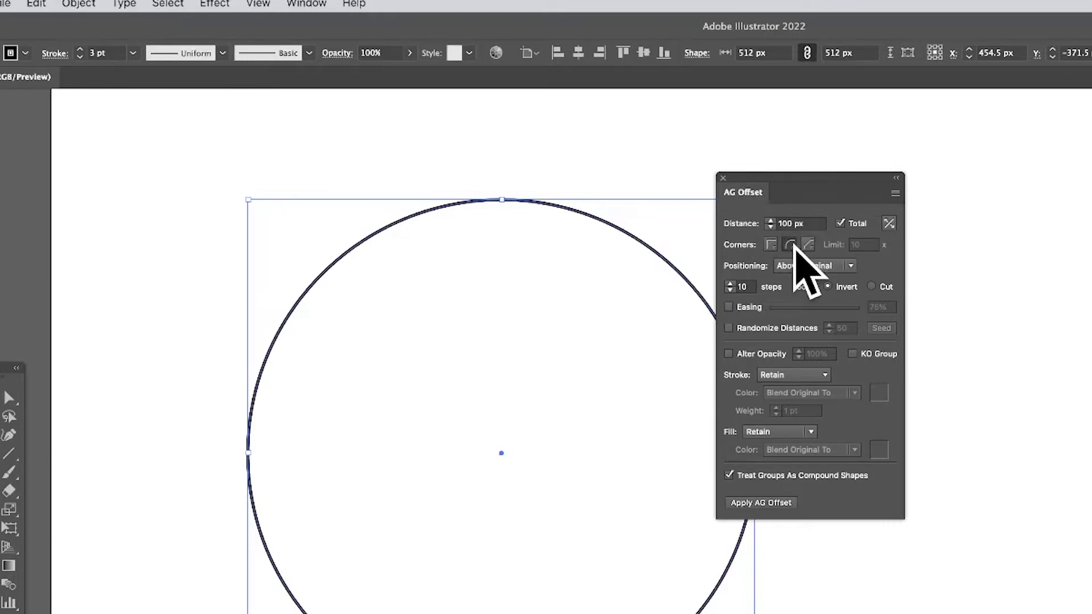
drag(775, 224, 824, 224)
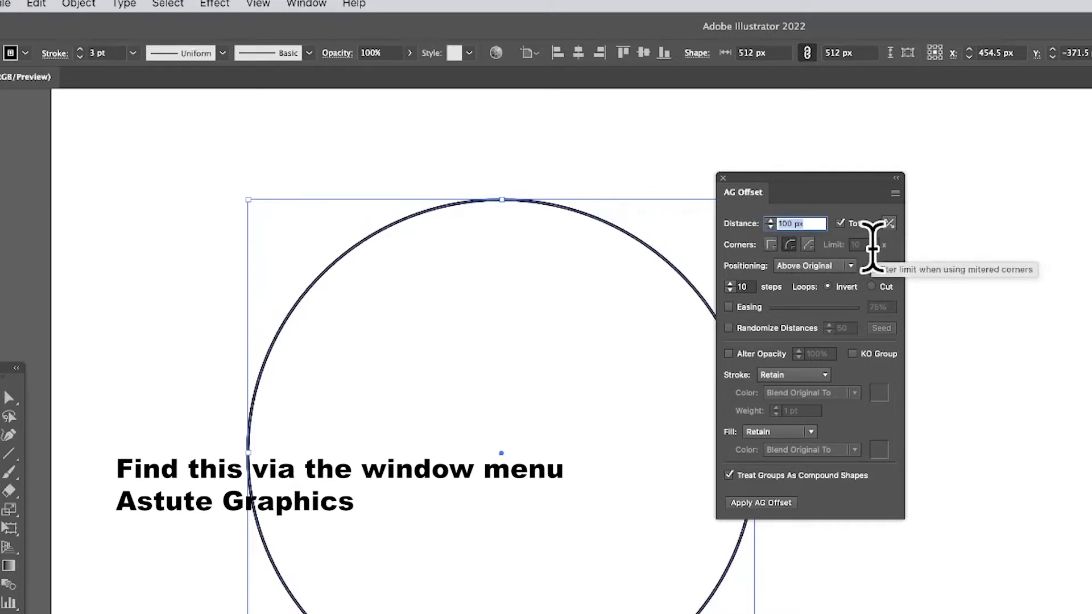
click(759, 504)
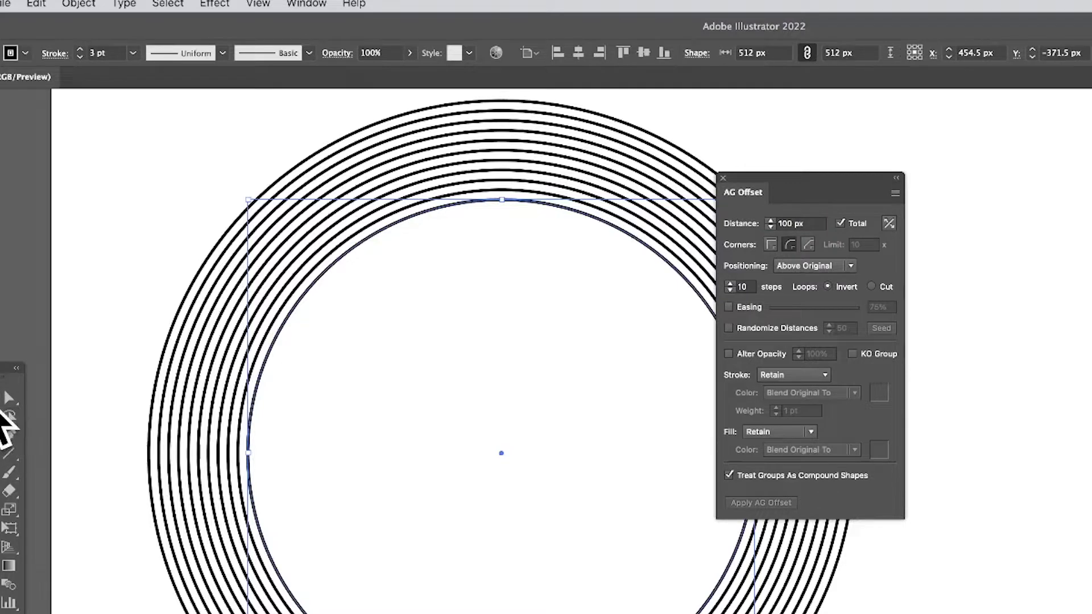
Reselect the circle, place its Appearance attributes beside the AG Offset settings, and select the AG Offset effect
click(80, 210)
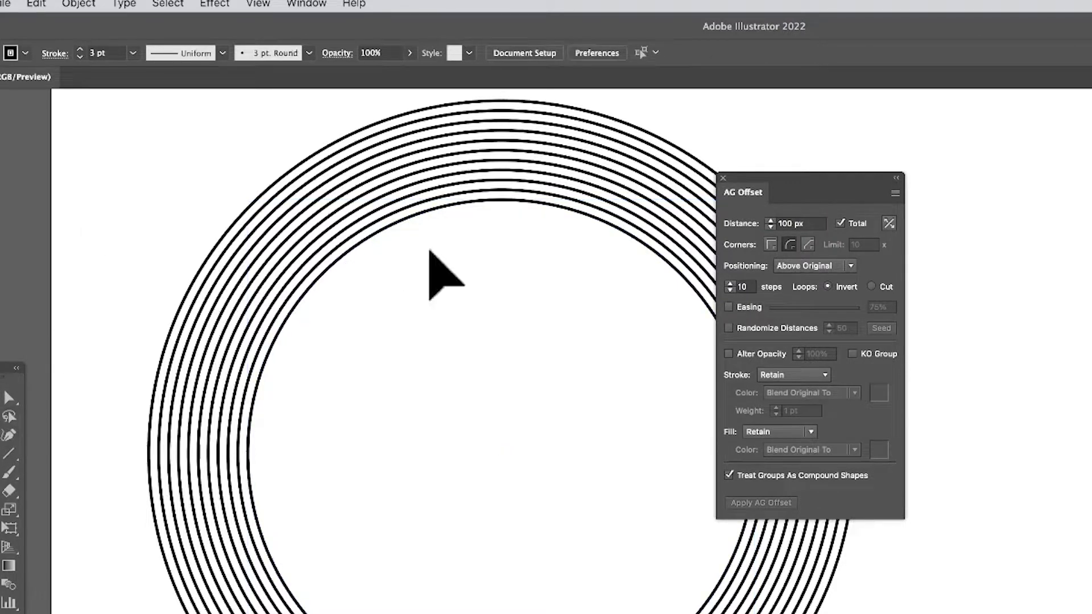
click(409, 218)
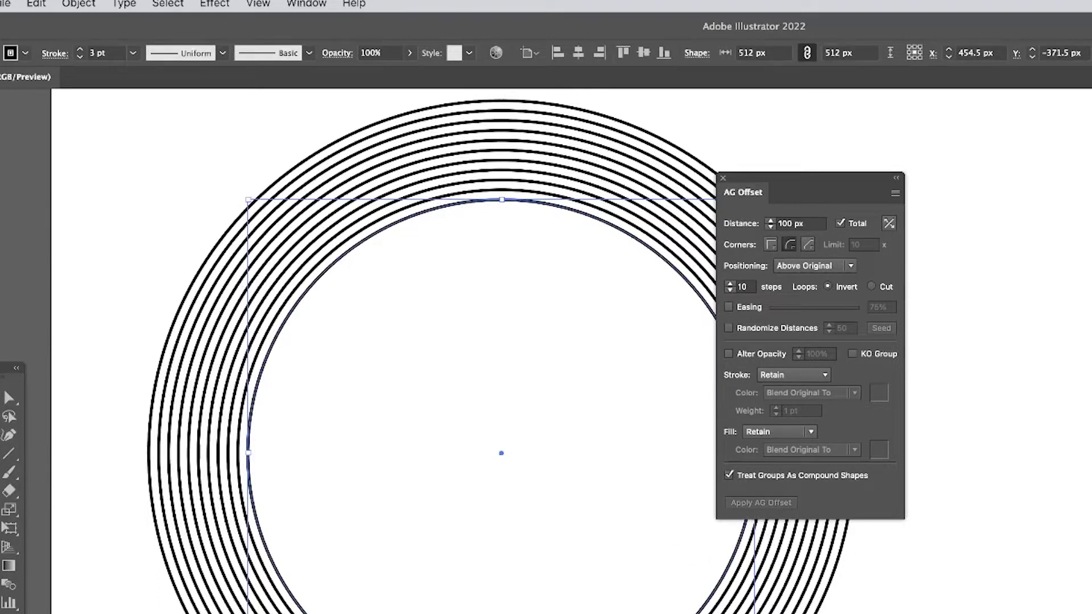
drag(1084, 151, 961, 151)
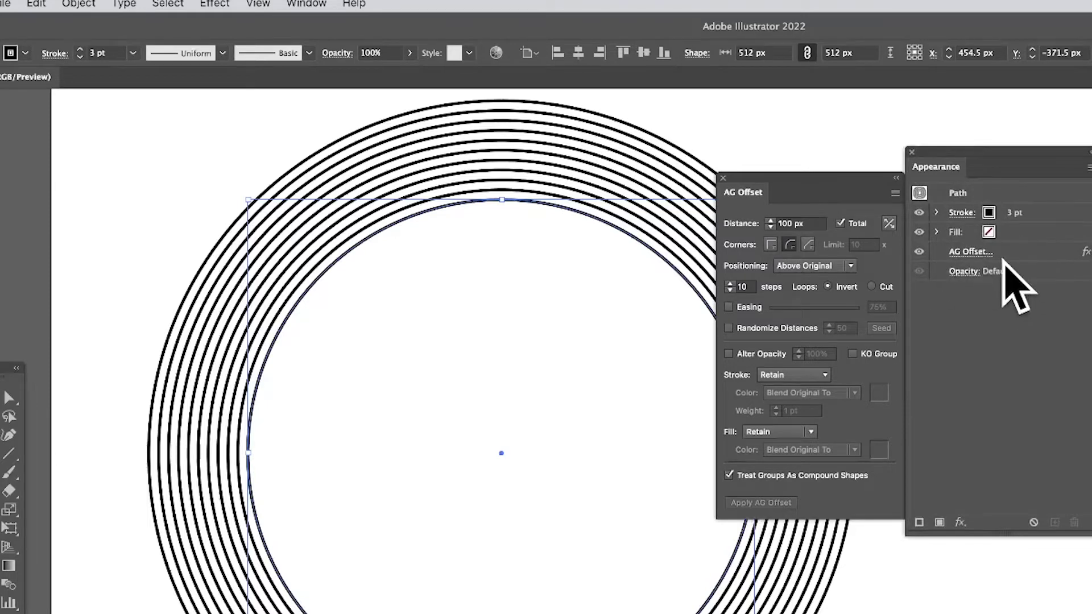
click(970, 254)
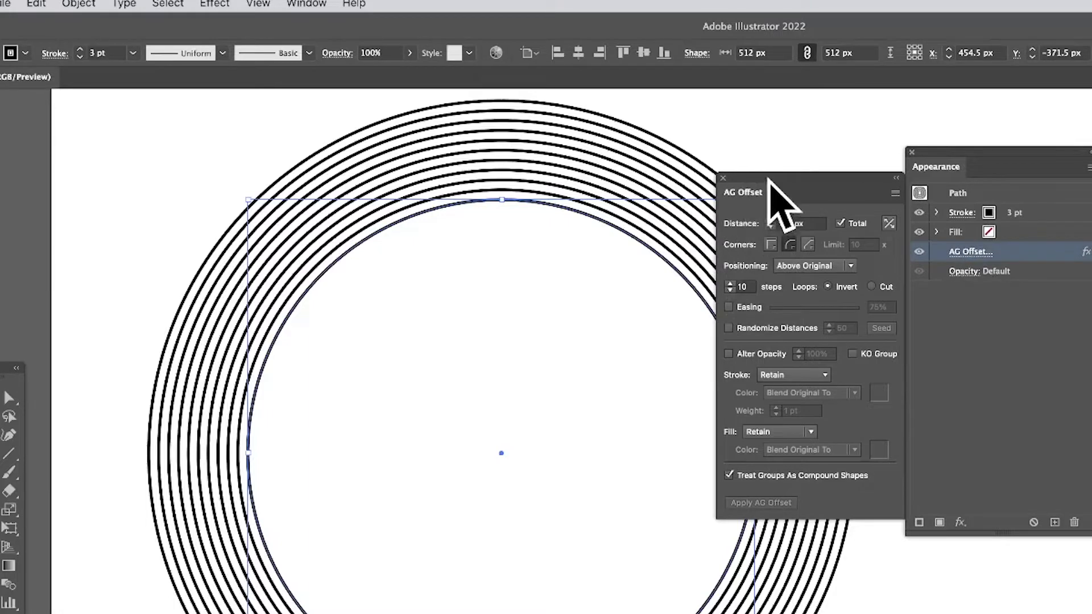
Try the 100 px offset distance as a per-step value instead of a total, and restore the total distance option
click(789, 245)
click(795, 224)
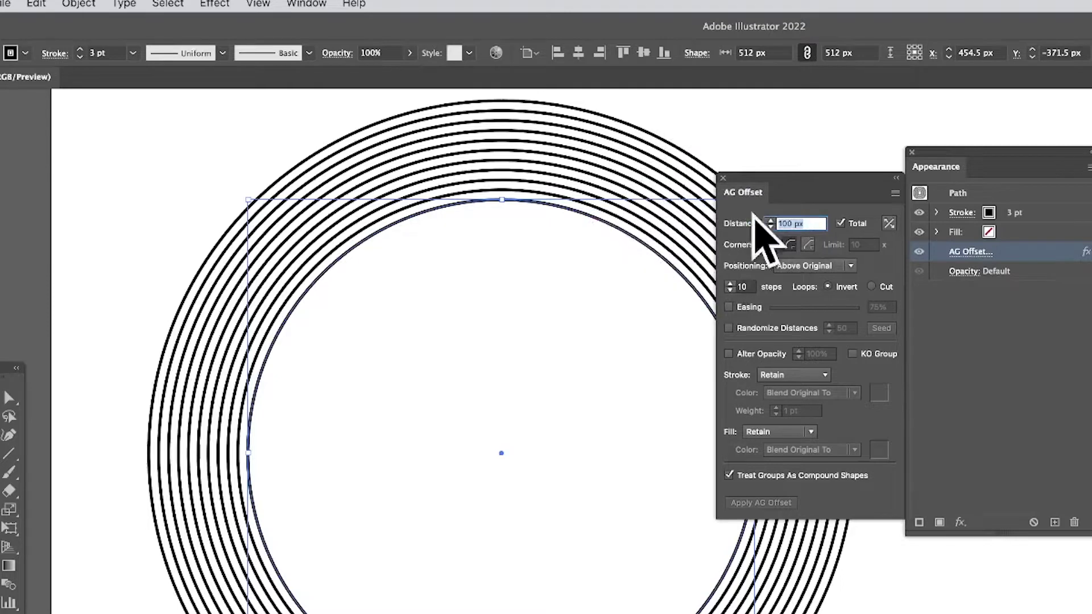
click(842, 223)
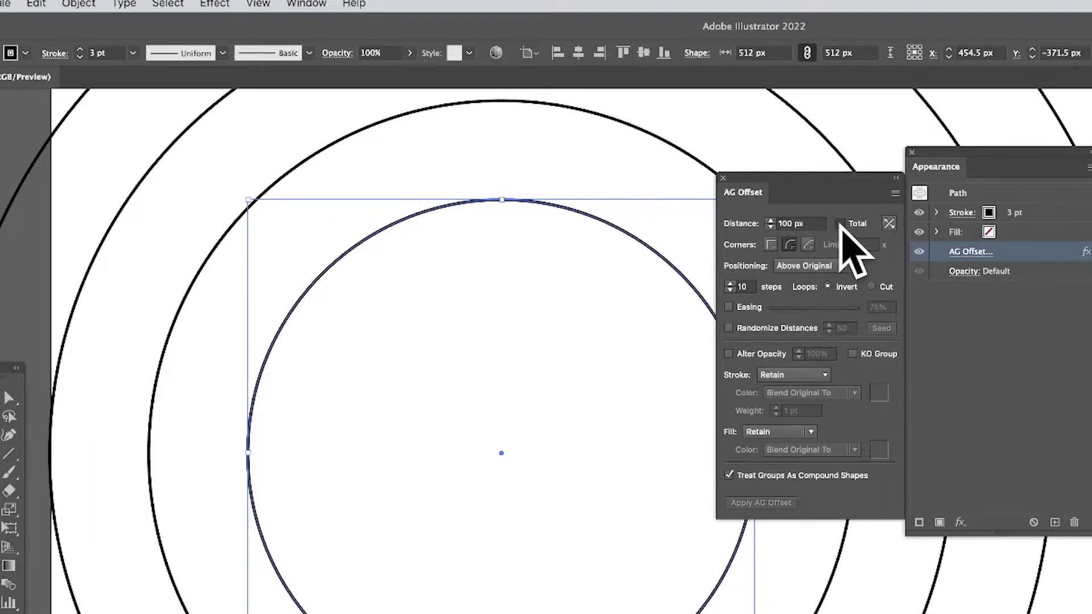
click(841, 224)
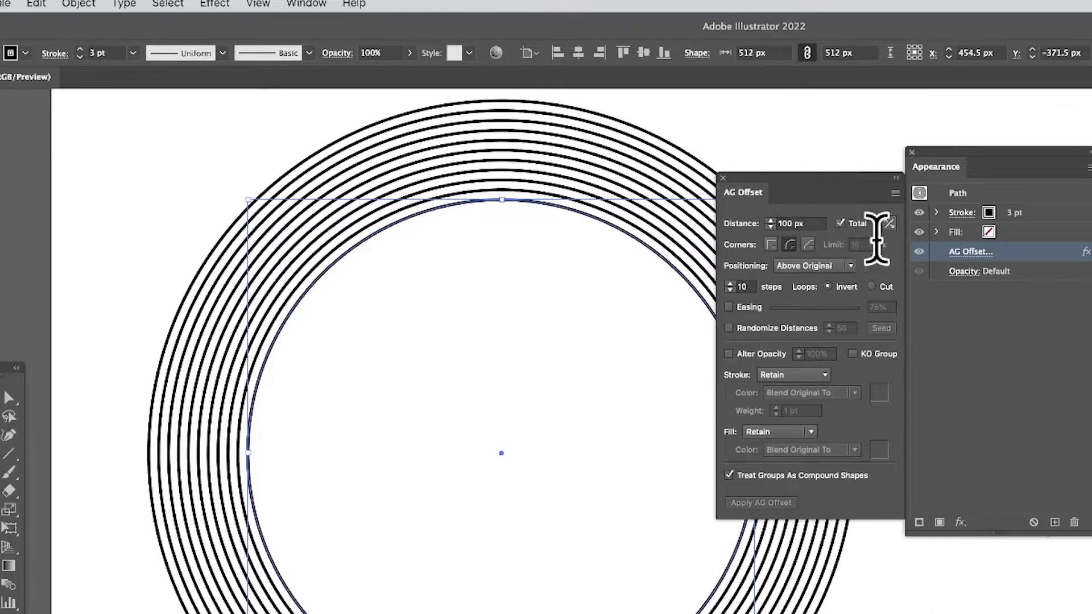
Set the AG Offset to 20 steps with a total distance of 200 px
click(741, 286)
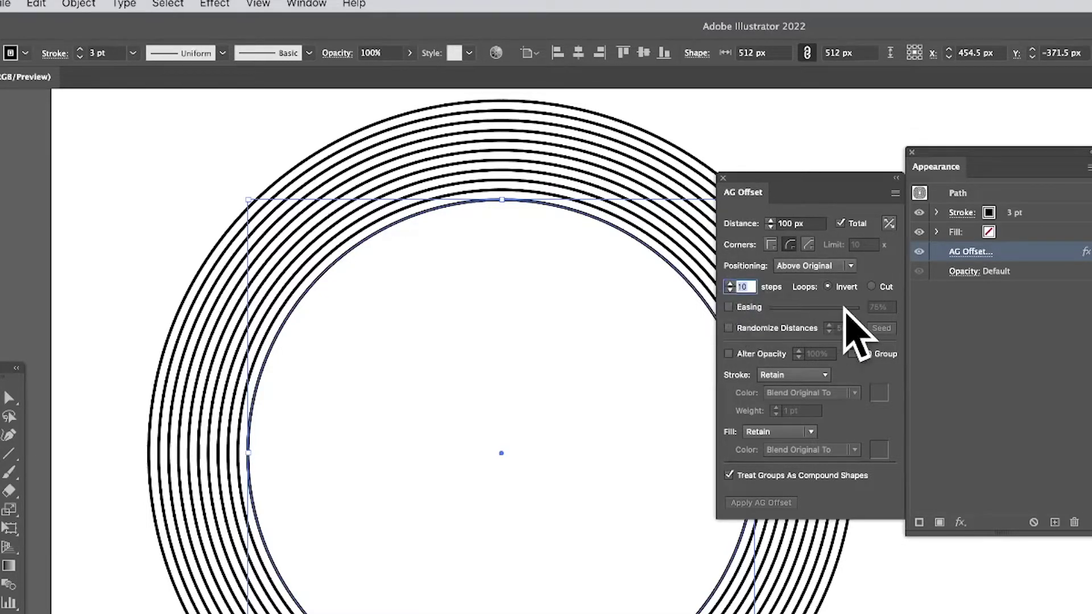
text(20)
key(Tab)
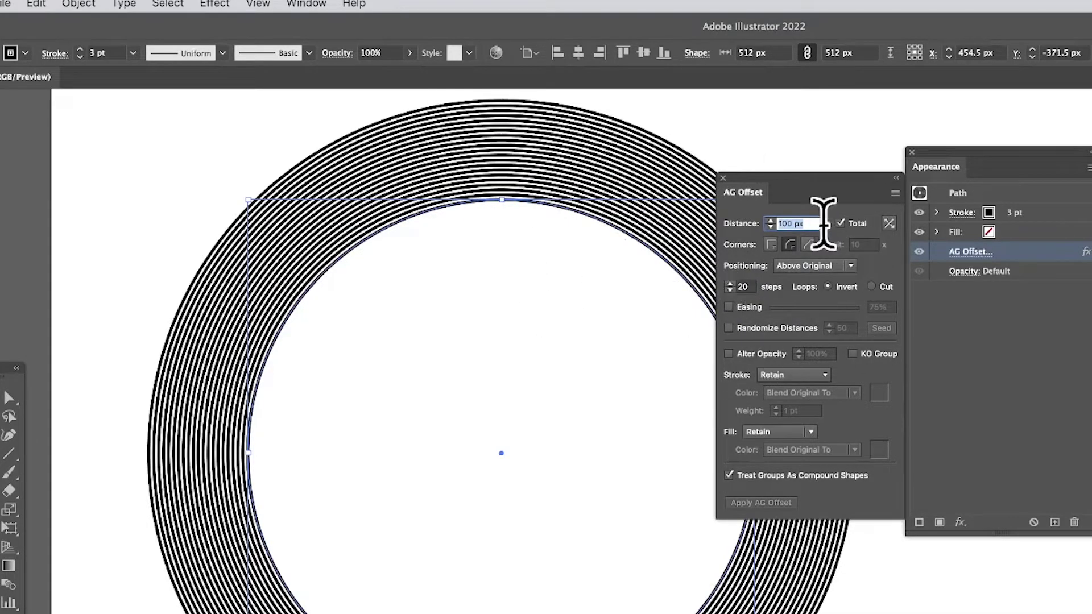
text(0)
key(Tab)
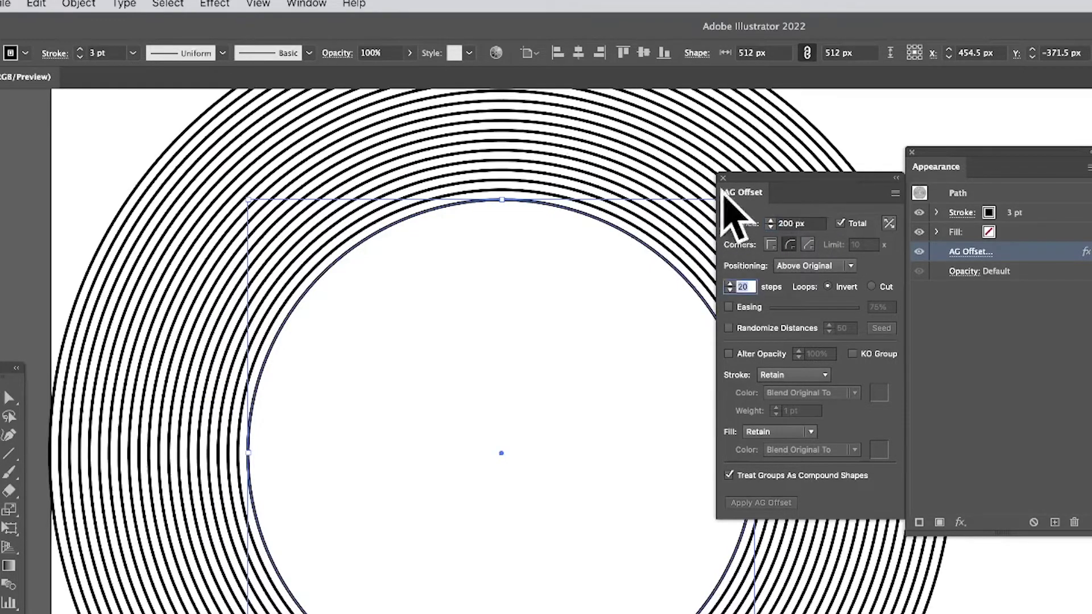
Try the Replace Original and Below Original positioning for the offsets, and return to Above Original
click(872, 287)
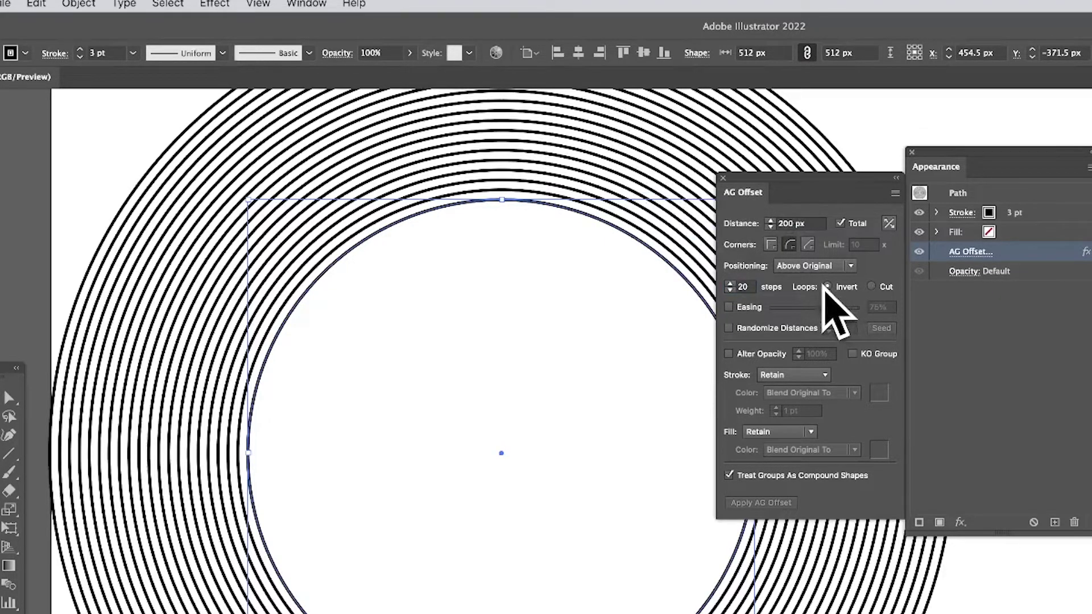
click(843, 265)
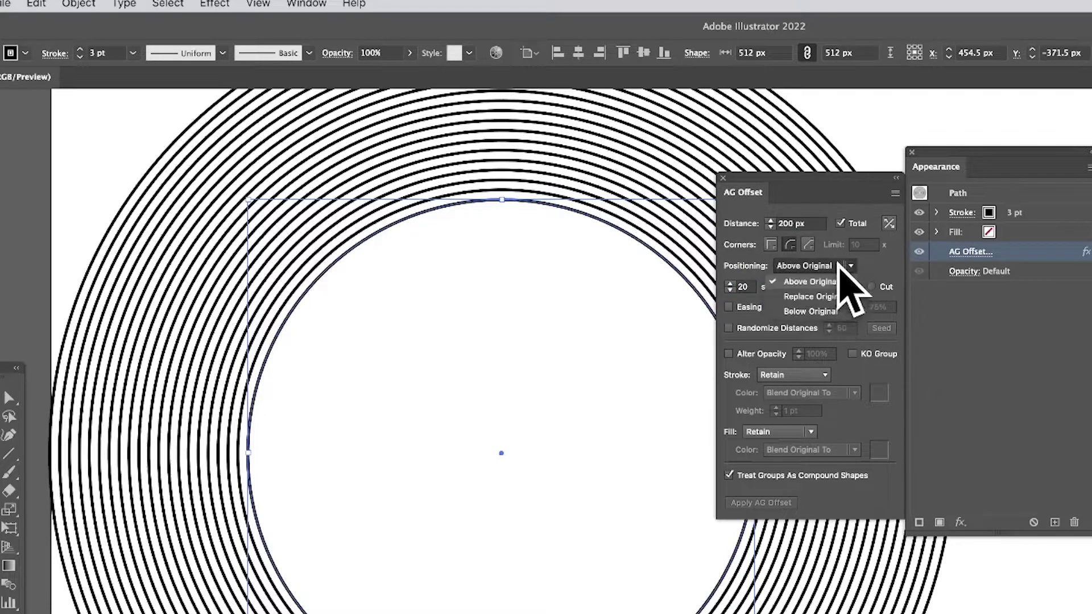
click(814, 296)
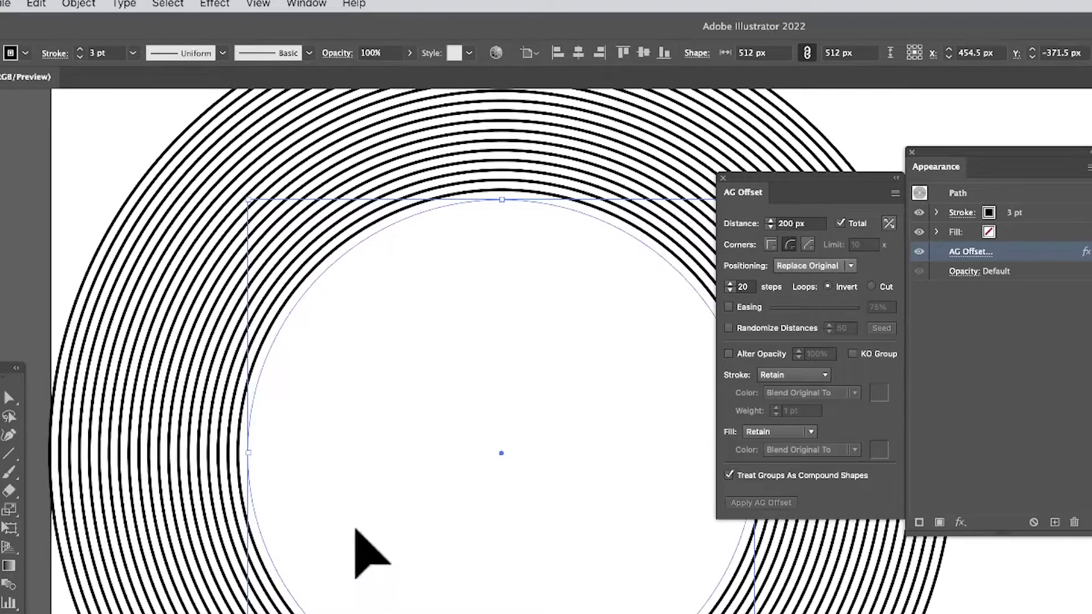
click(799, 266)
click(818, 296)
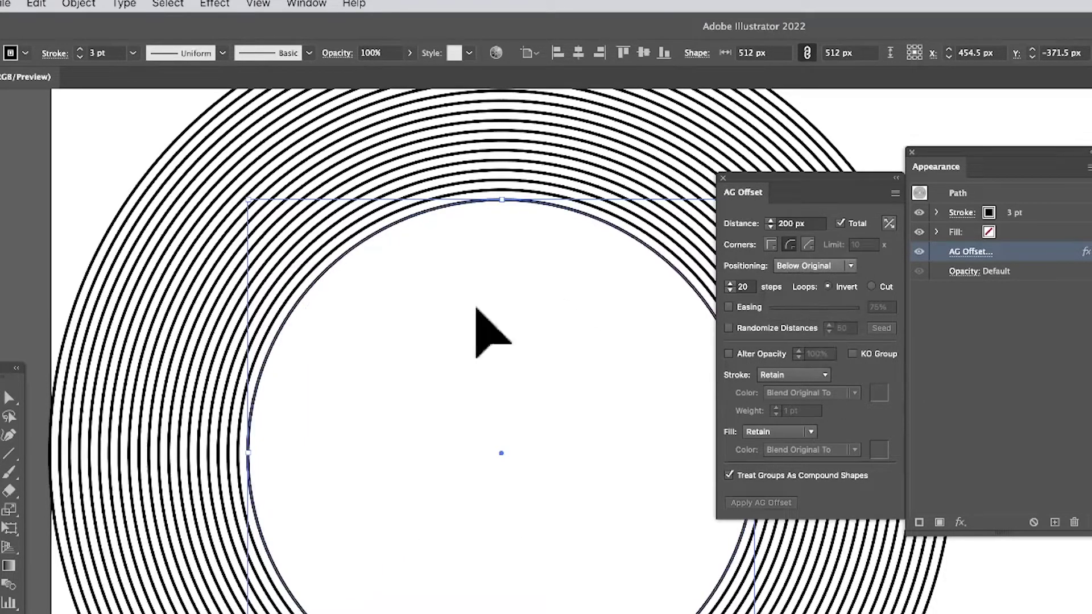
click(828, 266)
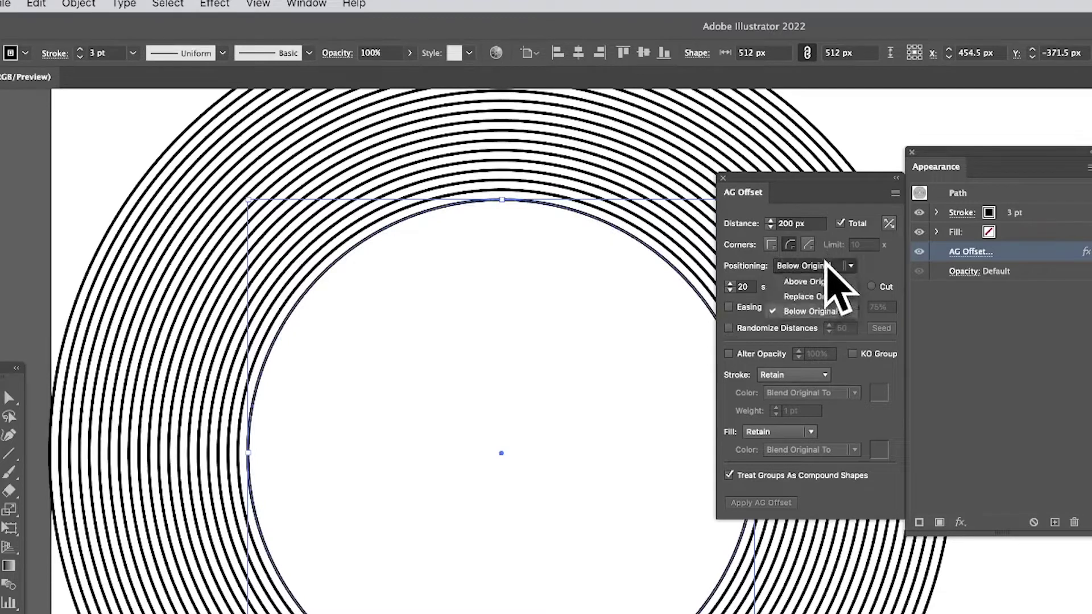
click(818, 282)
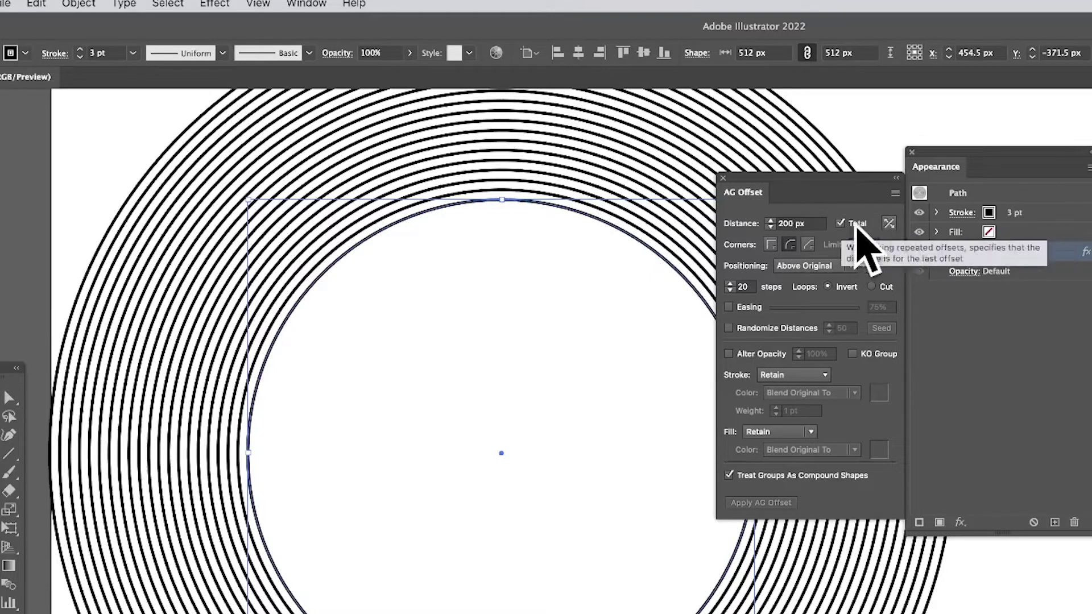
Offset the circle both inward and outward, and set the number of steps to 10
click(889, 223)
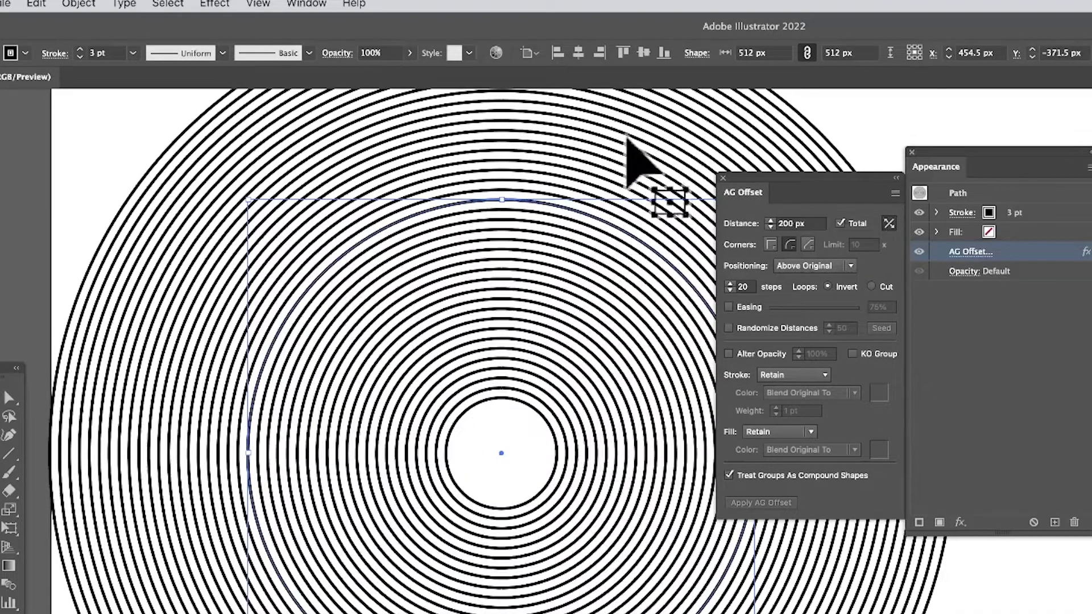
click(889, 223)
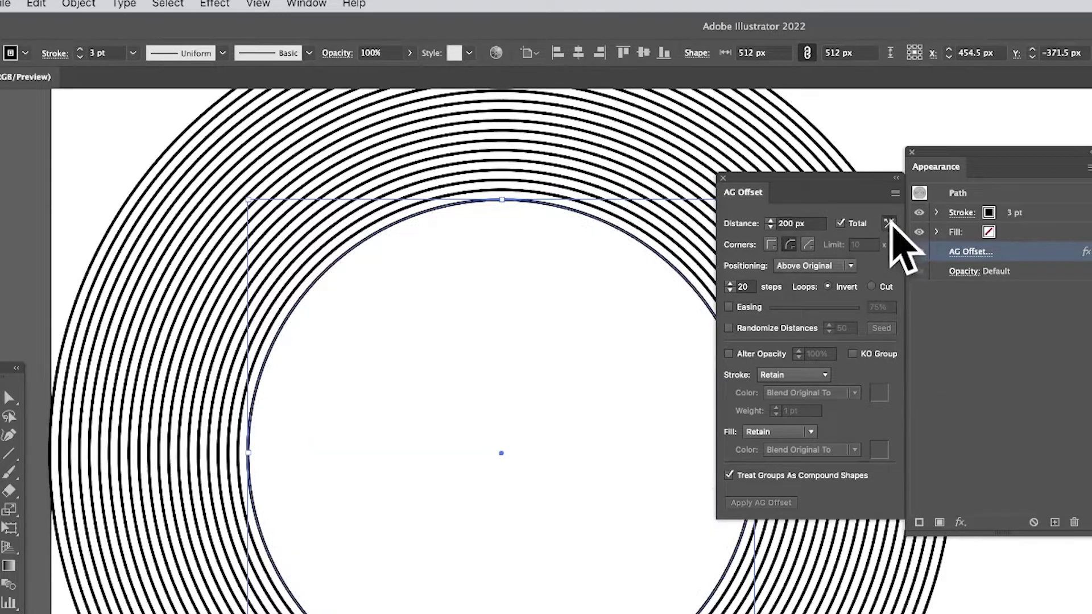
click(890, 223)
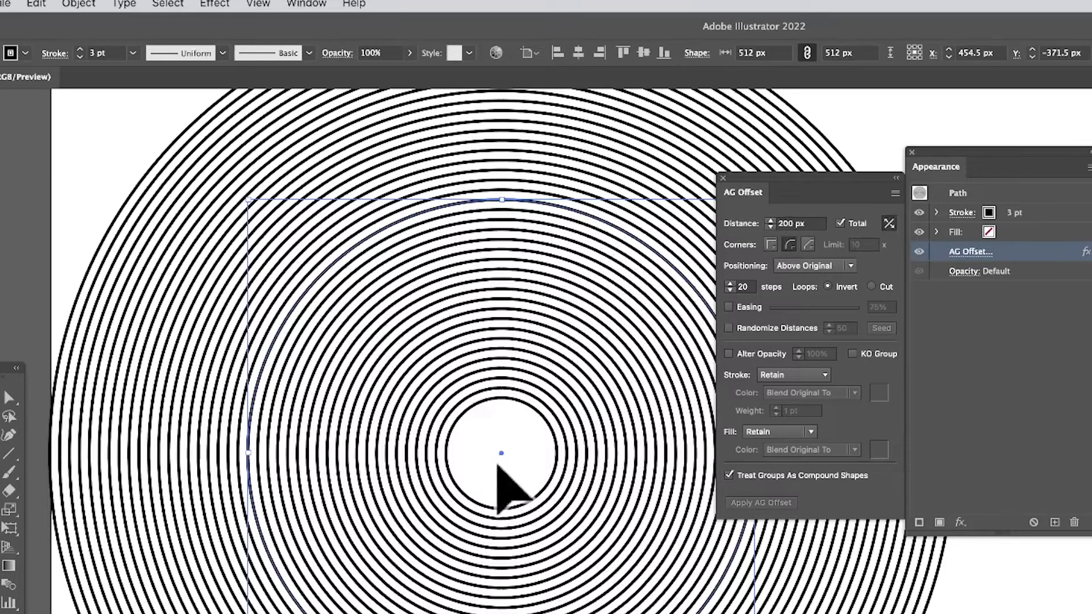
click(745, 287)
text(10)
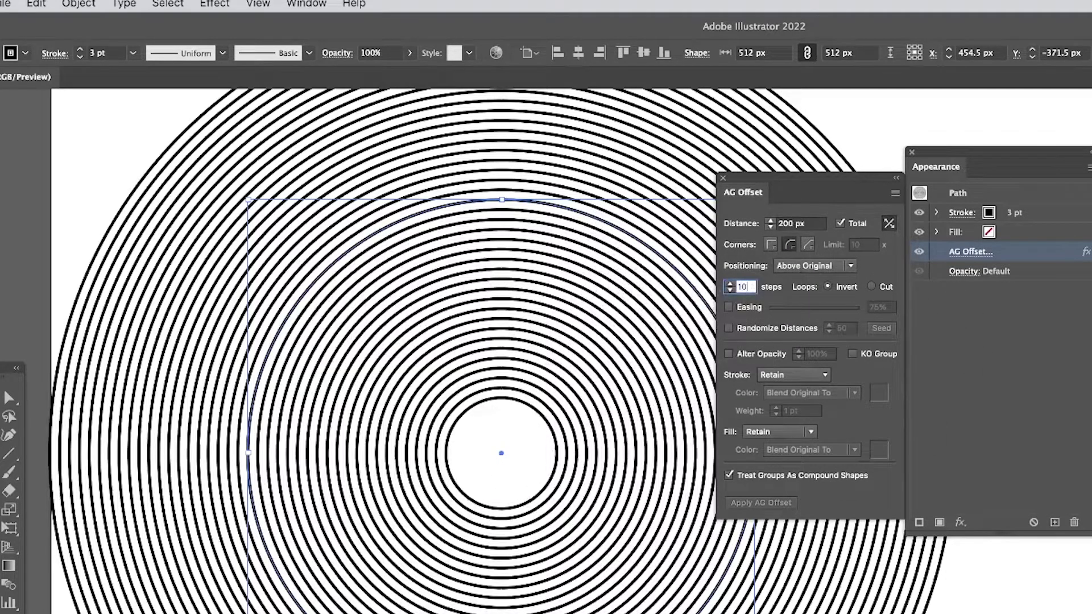
key(Tab)
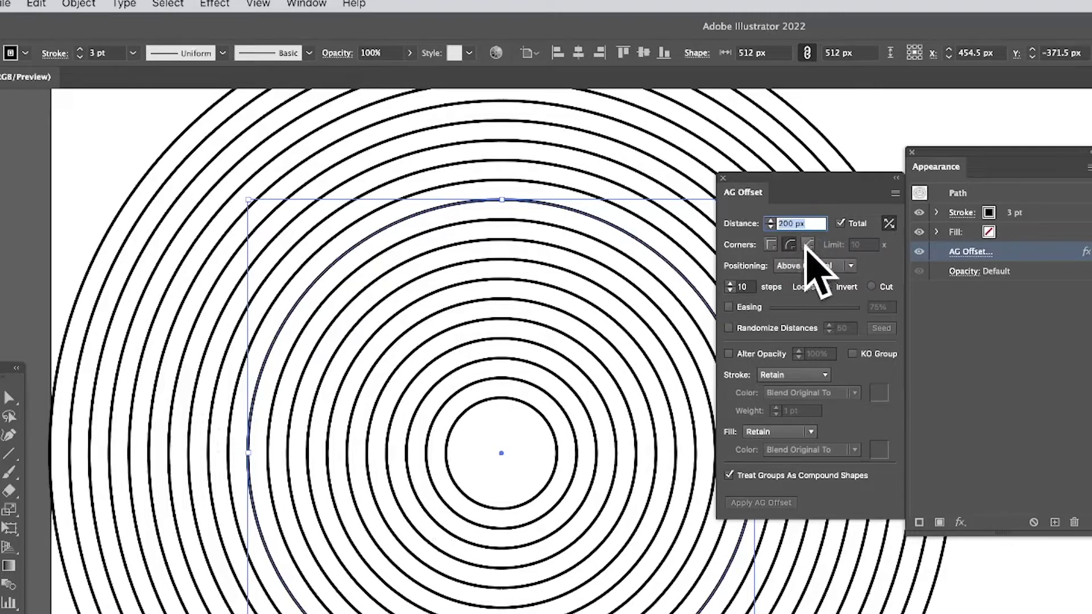
Switch the offset corners to mitered and enable easing at 15%
click(771, 245)
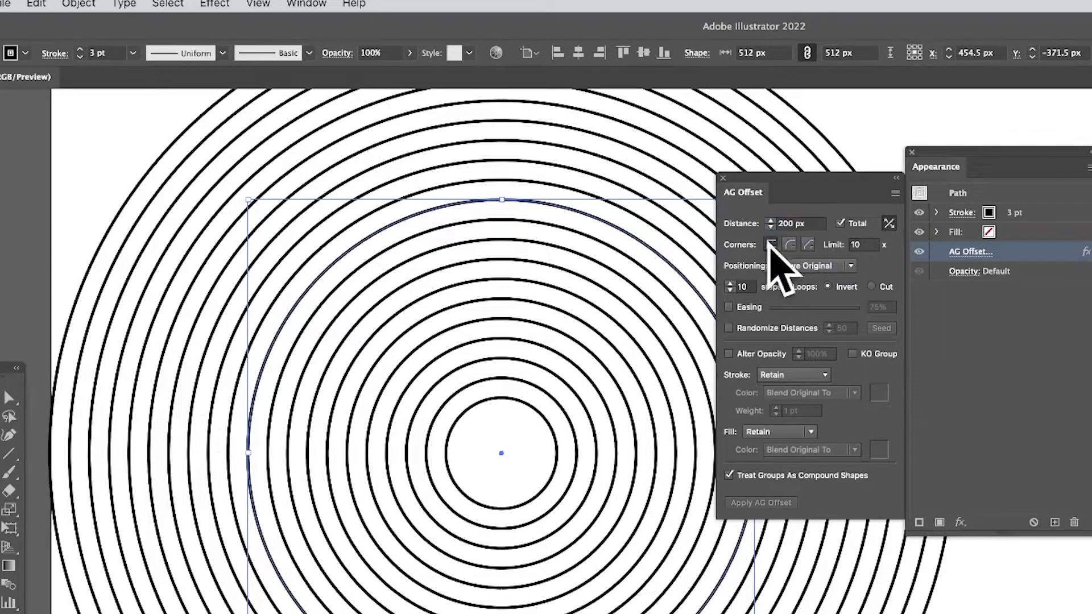
click(729, 307)
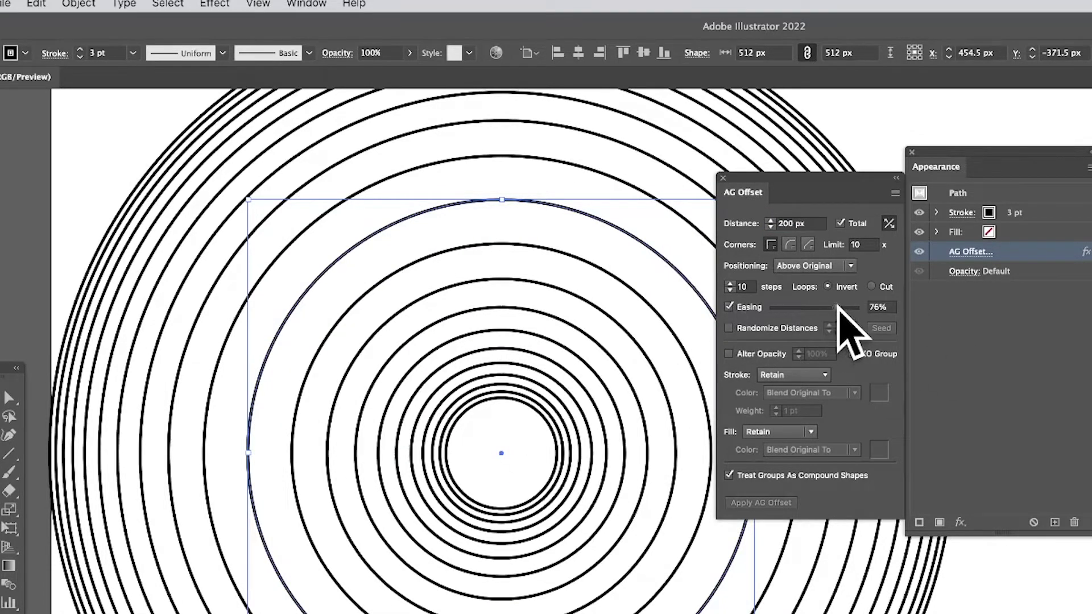
drag(838, 308, 779, 307)
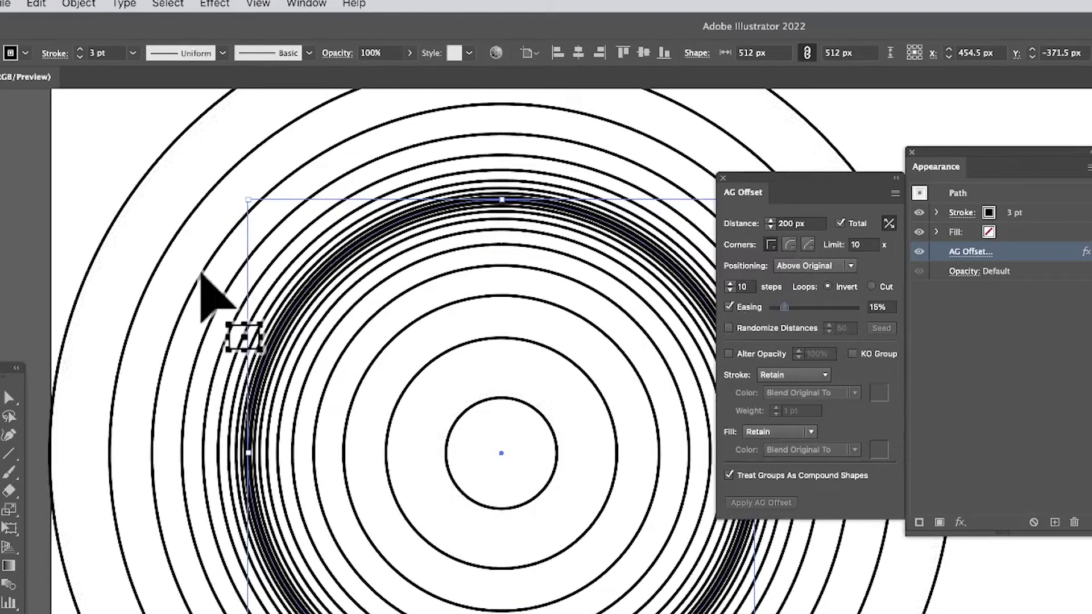
Set the easing to 80% for offsets in both directions, and move the circle to about X 452.5 px, Y -353.5 px
click(890, 222)
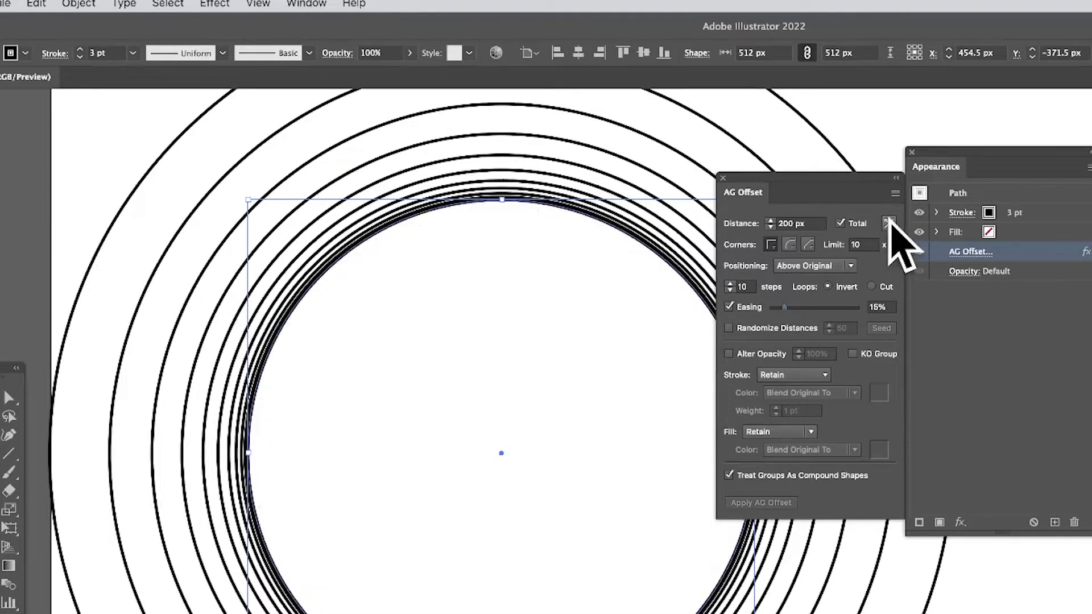
drag(784, 307, 841, 308)
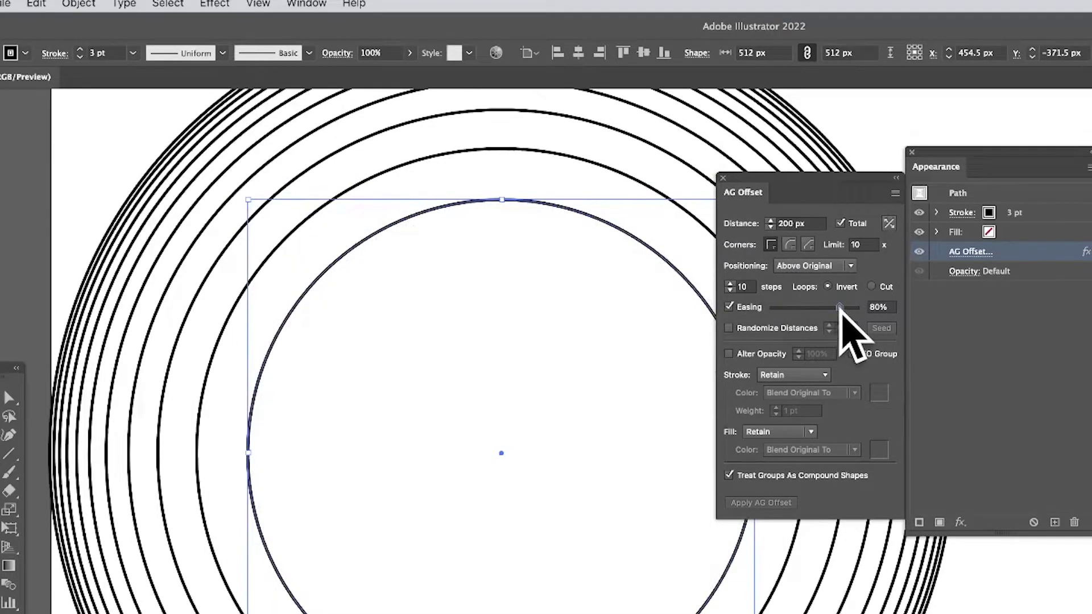
click(890, 224)
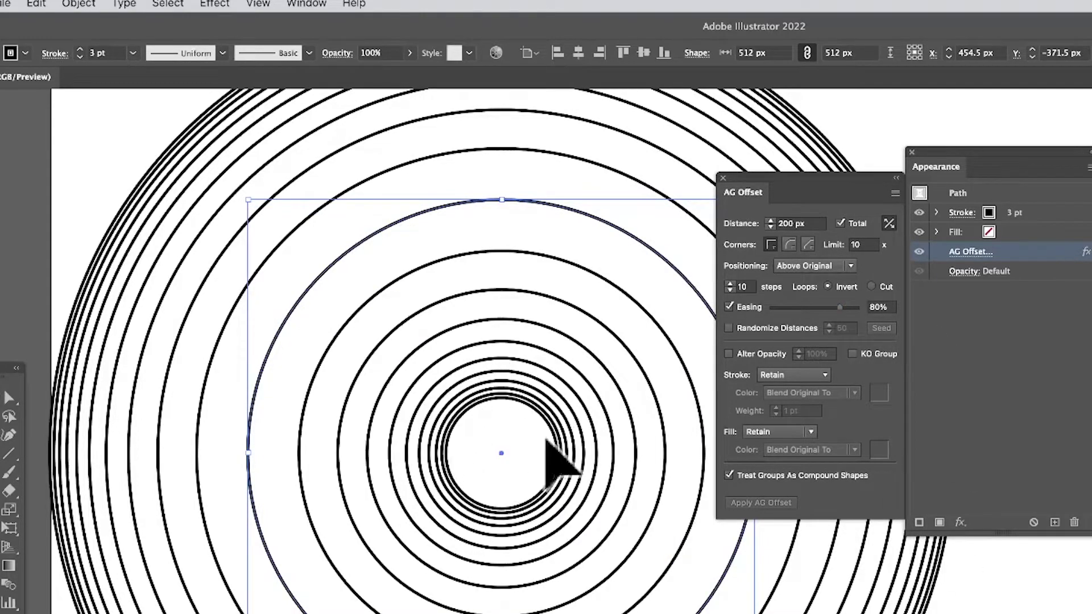
drag(458, 402, 535, 408)
drag(534, 409, 472, 401)
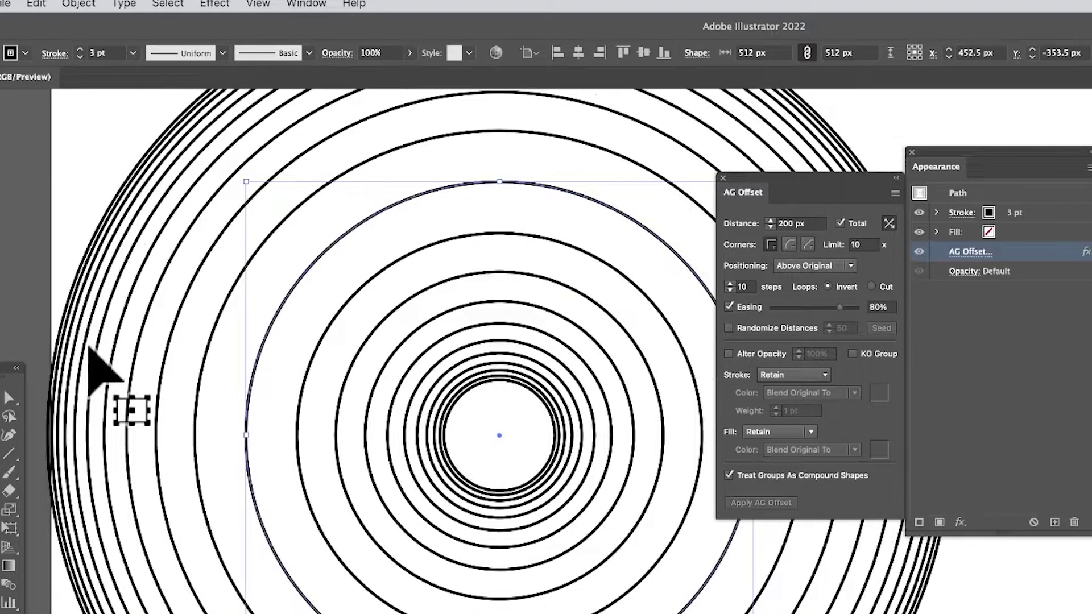
Limit the offsets to the outside of the circle and set the easing to 50%
click(889, 222)
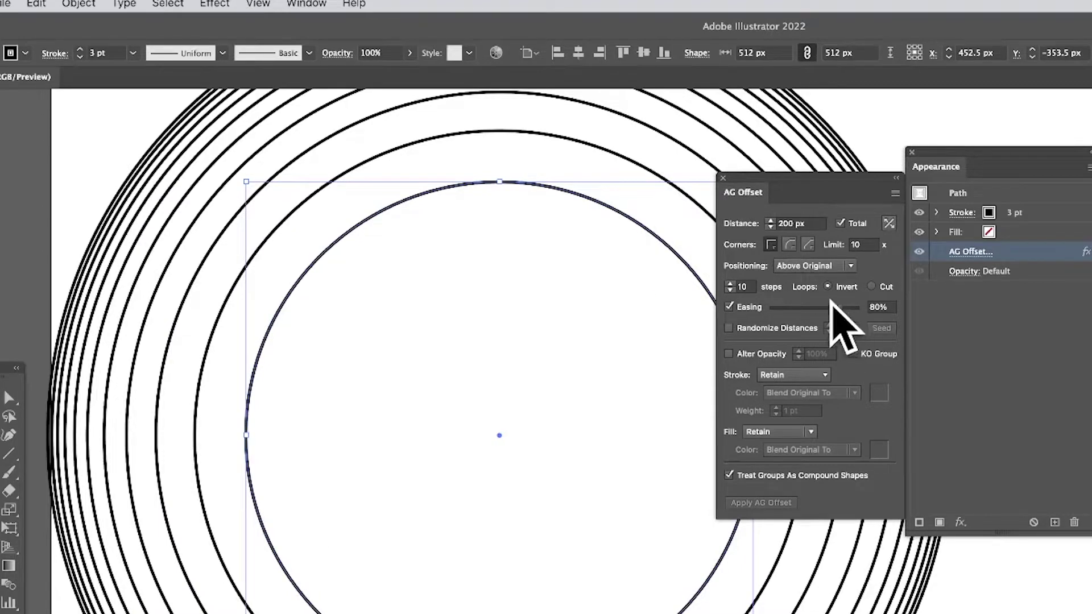
drag(839, 307, 811, 308)
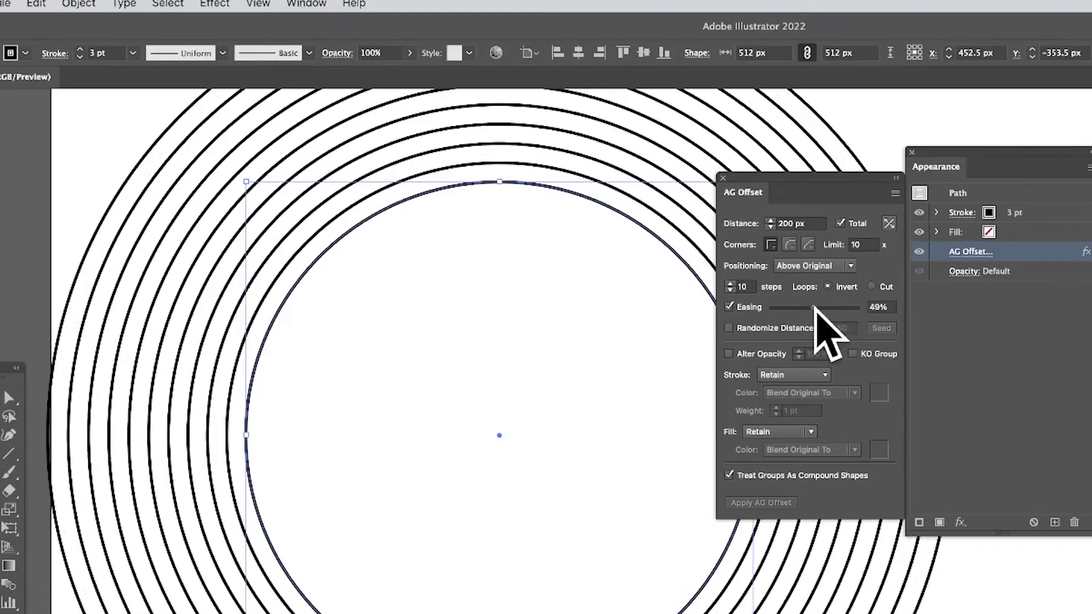
click(891, 309)
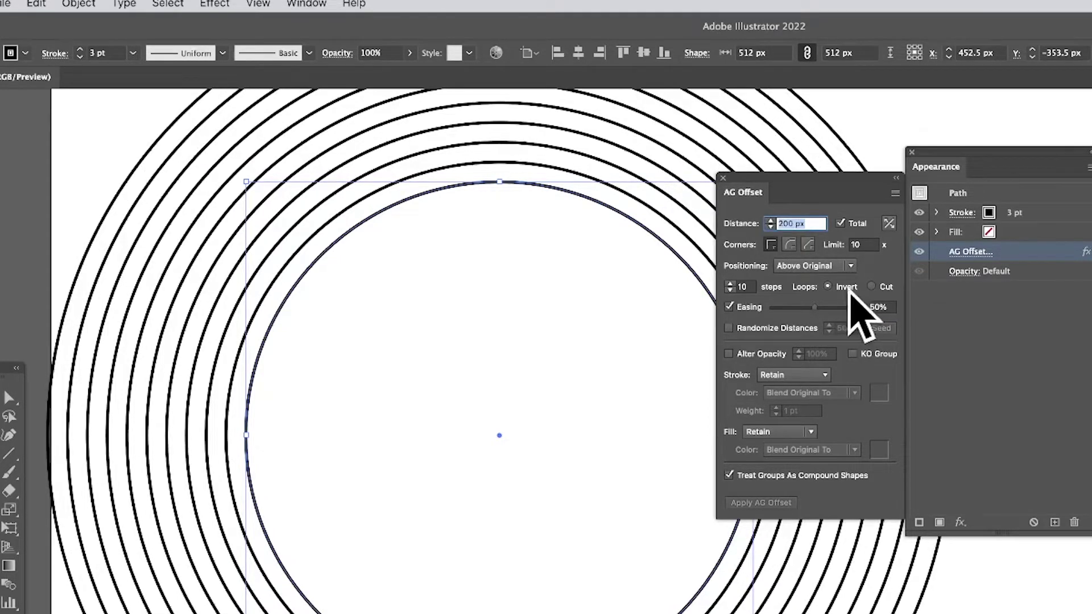
Turn off easing, enable randomized distances for the offset rings, and reseed the random spacing
click(729, 307)
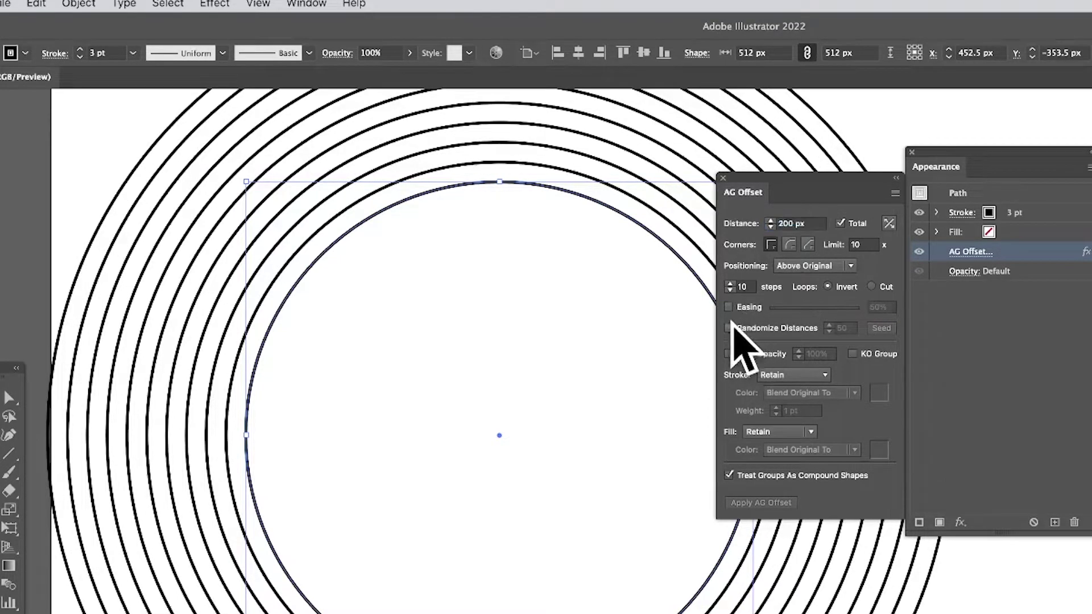
click(728, 329)
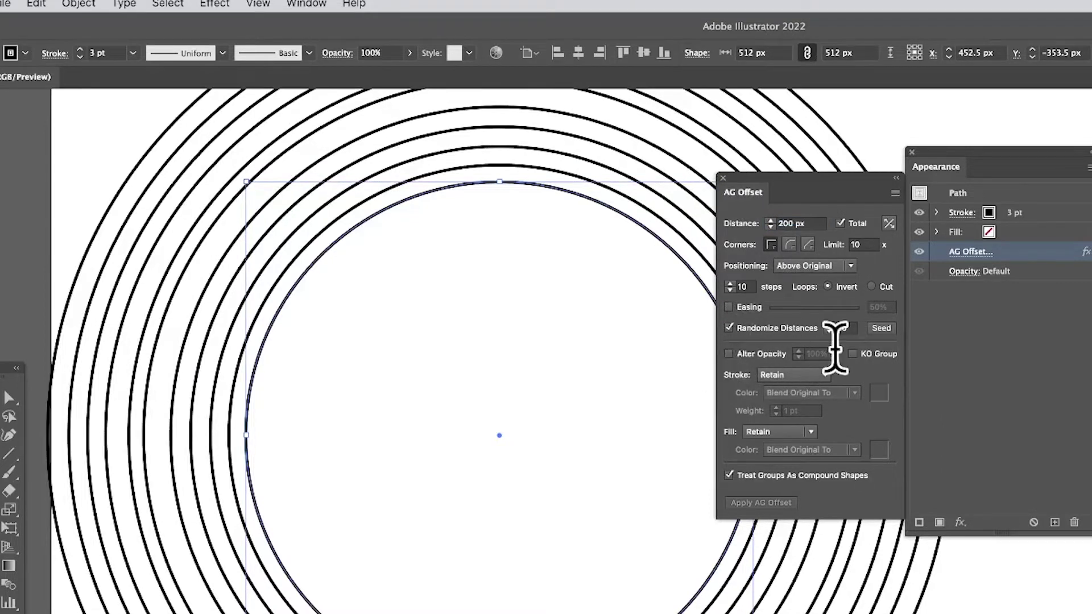
click(885, 330)
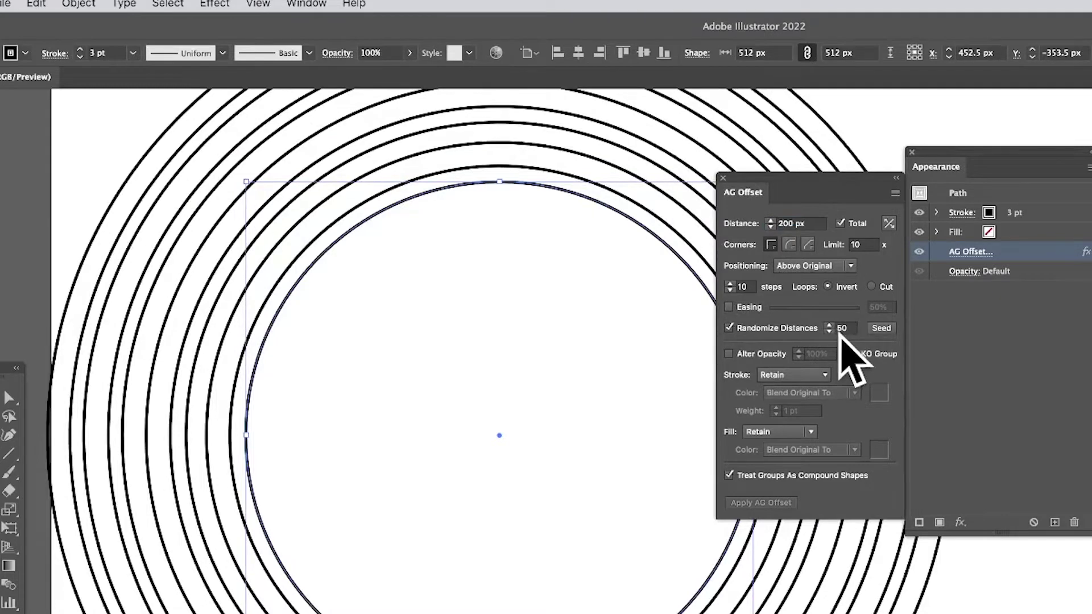
click(888, 328)
Set the distance randomization to 2 and generate several new random seeds
click(849, 329)
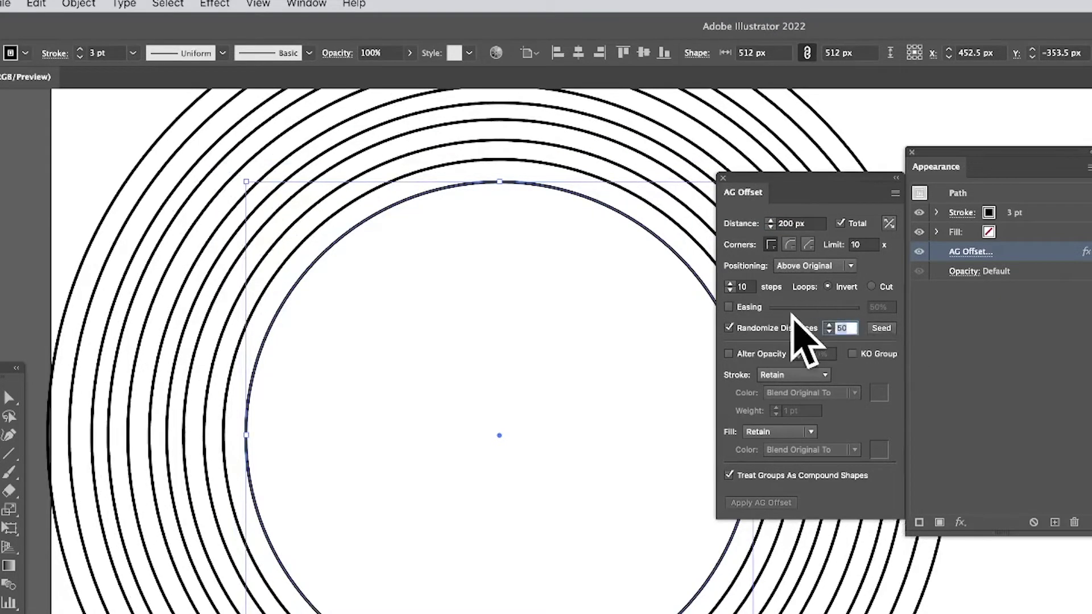
key(Tab)
click(883, 327)
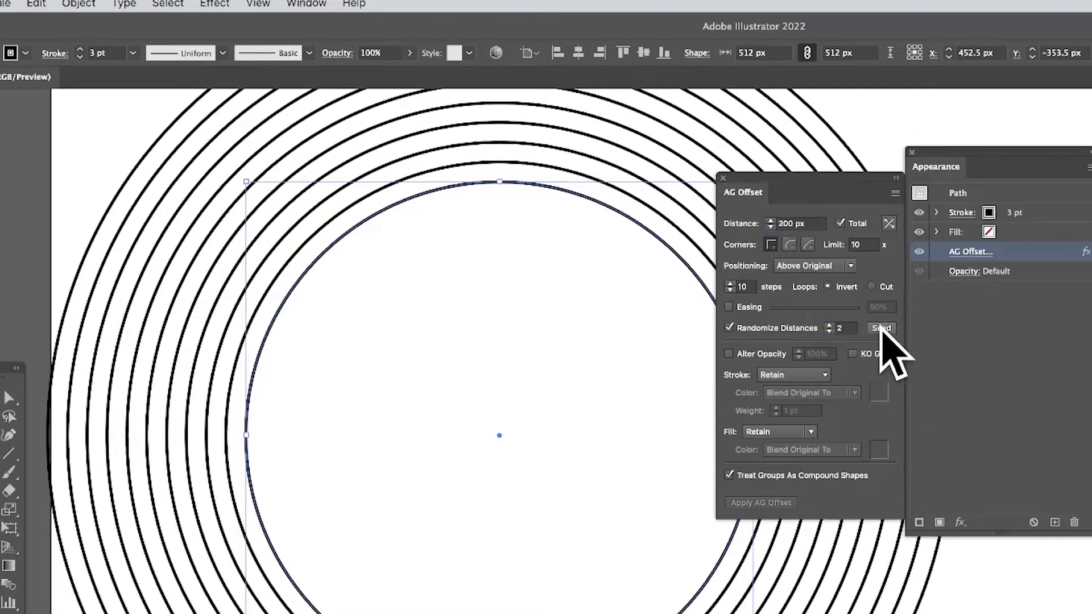
click(882, 328)
click(881, 329)
Raise the distance randomization to 70 and reseed the ring spacing repeatedly
click(845, 328)
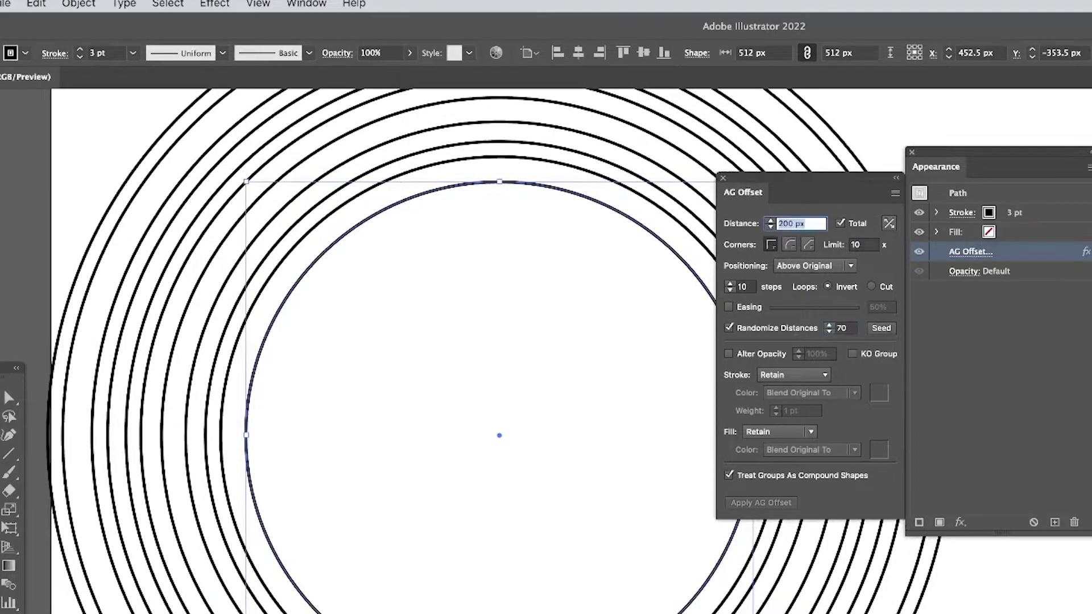
click(880, 329)
click(880, 328)
click(881, 328)
click(880, 328)
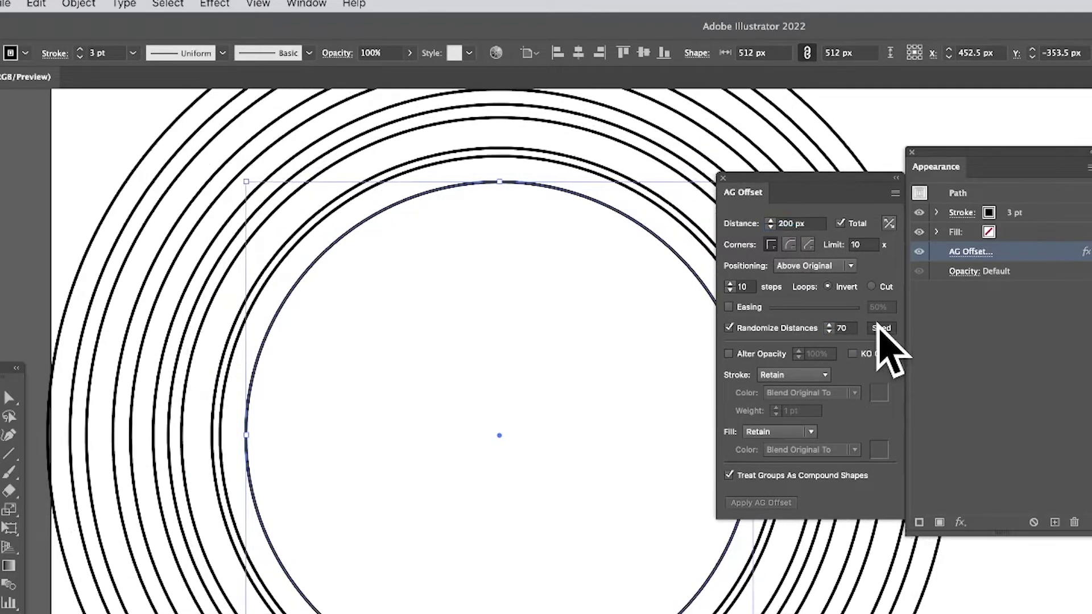
click(881, 329)
click(881, 328)
click(880, 328)
click(880, 328)
click(880, 328)
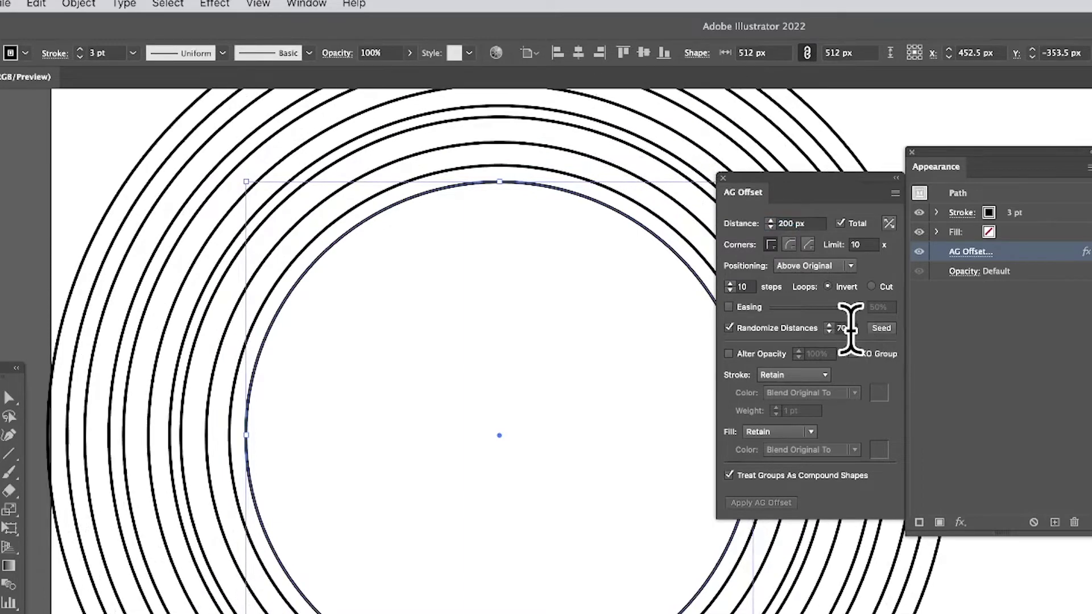
Reseed the rings with the distance randomization at 100, and turn off randomized distances
key(Tab)
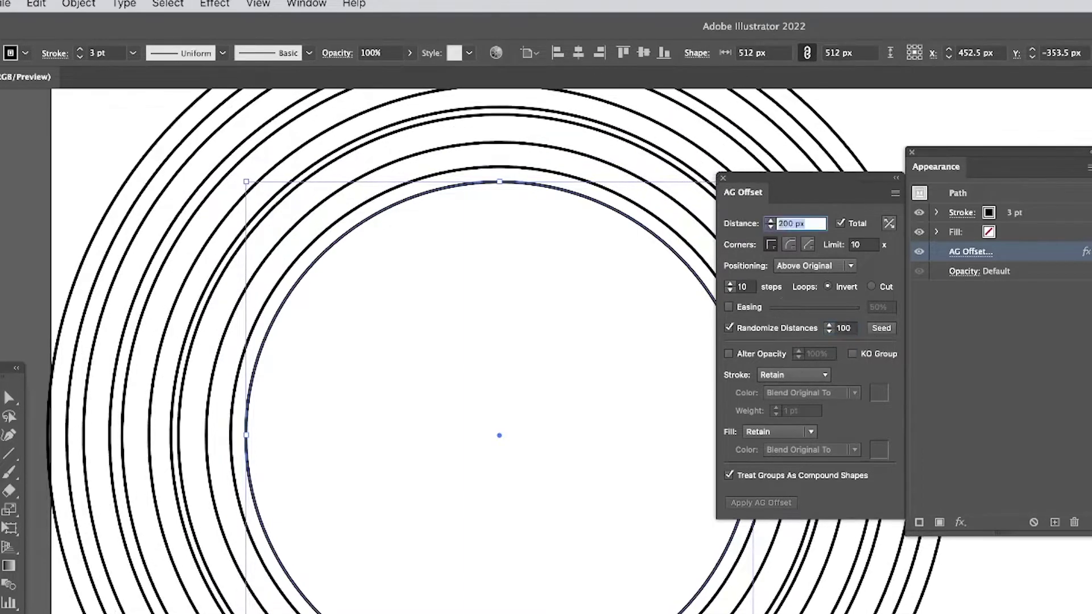
click(876, 331)
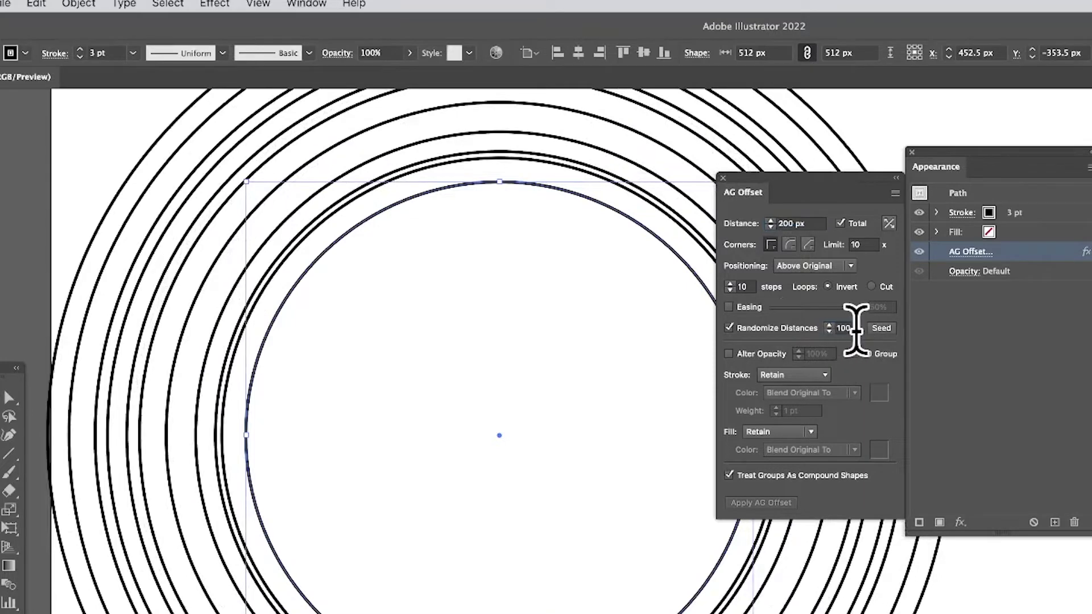
click(854, 328)
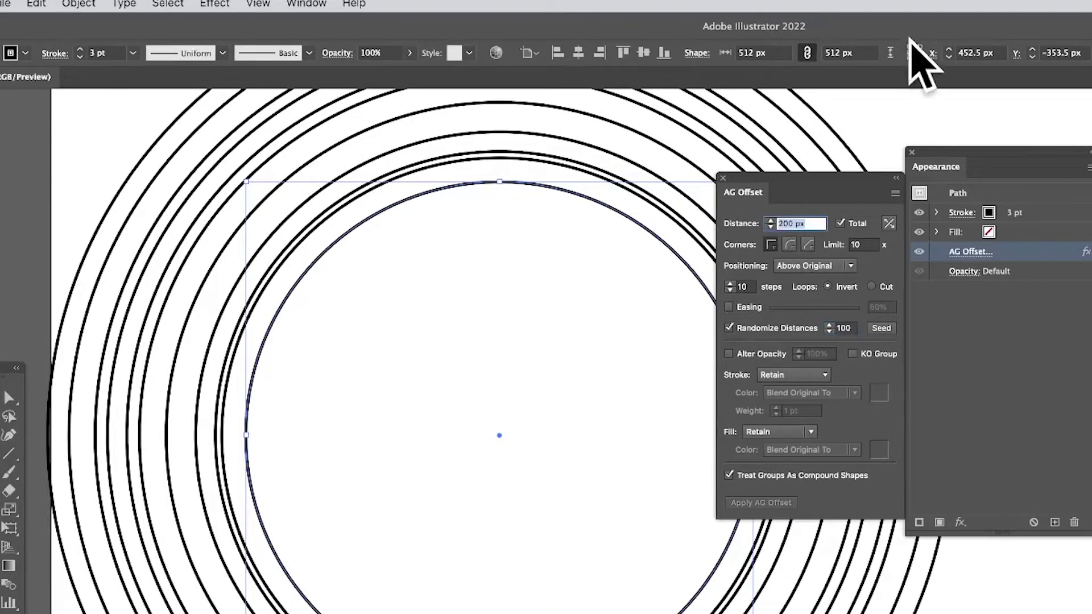
click(729, 328)
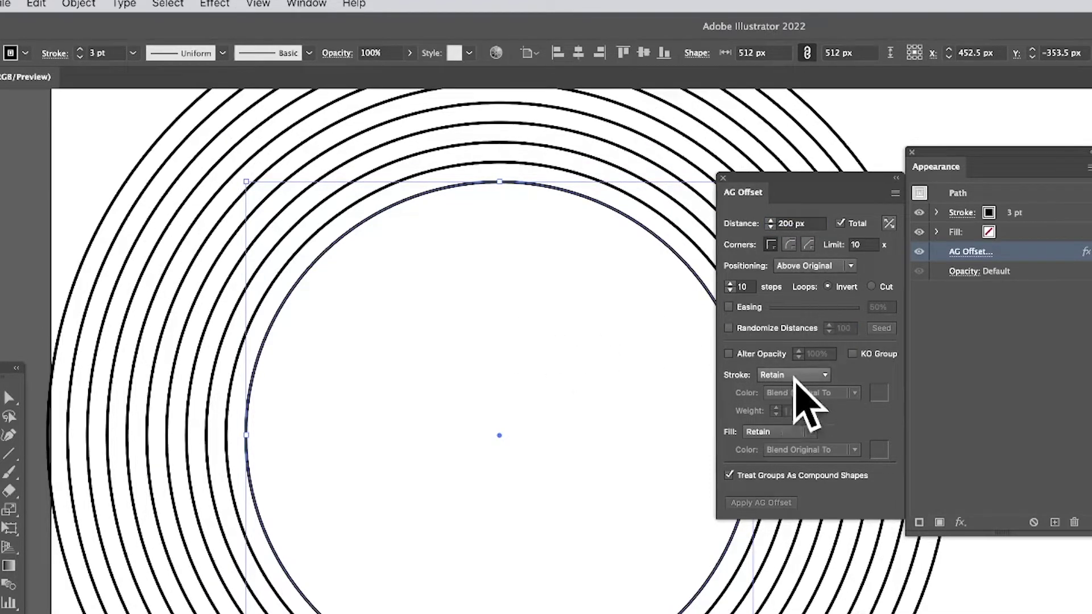
Enable Alter Opacity for the offset rings and set it to 2%
click(730, 354)
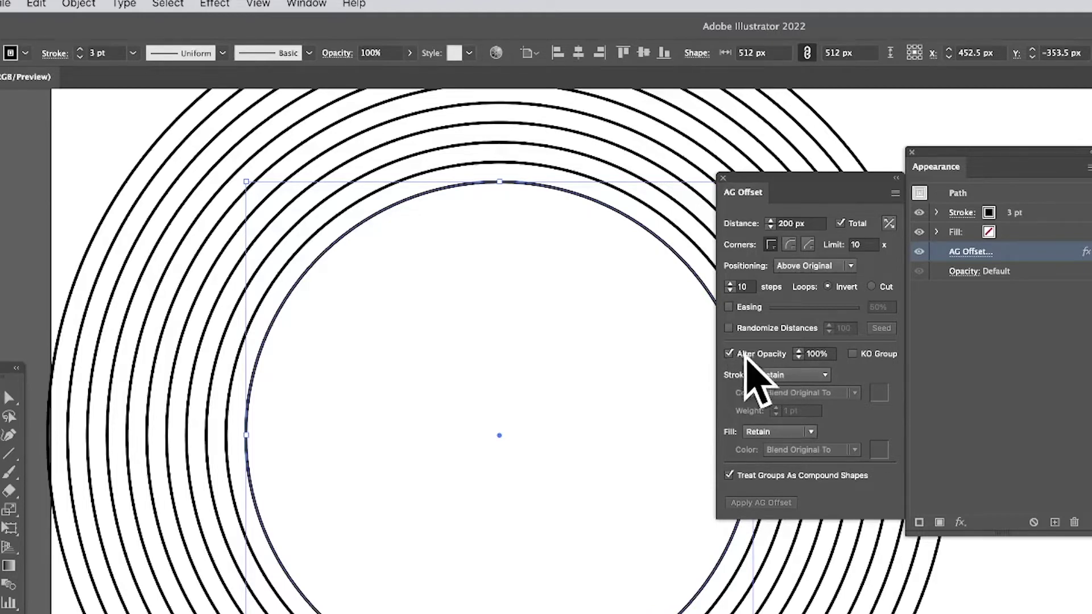
click(833, 354)
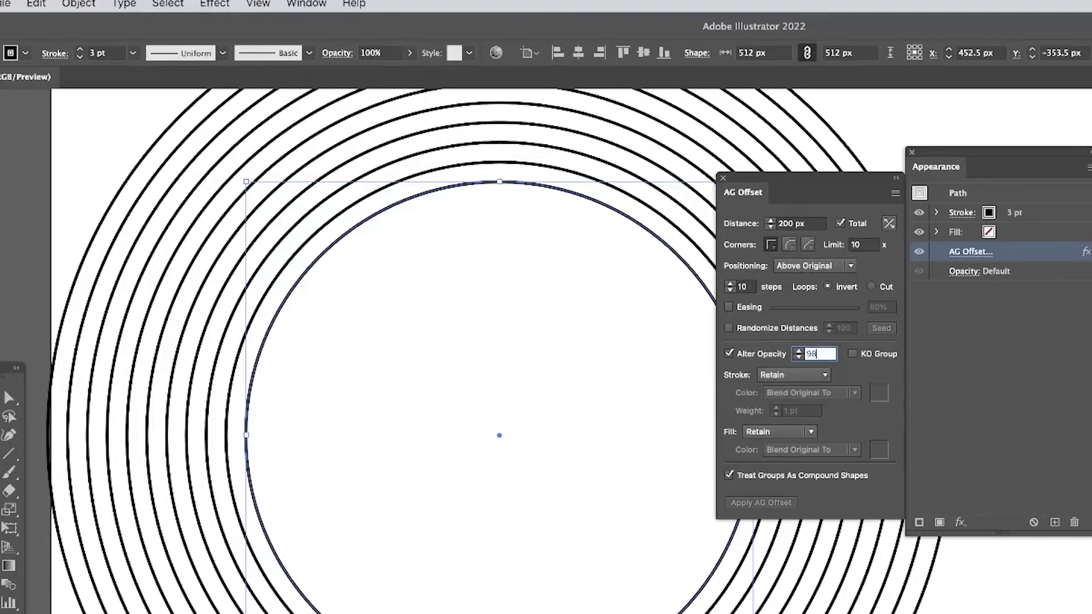
double_click(831, 353)
text(2)
key(Tab)
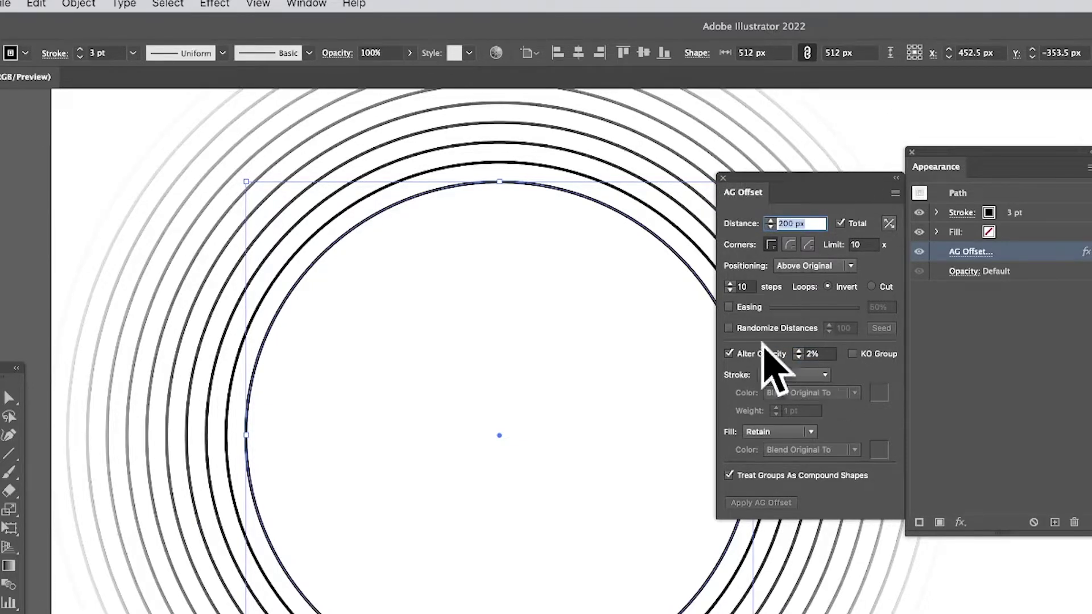
Reset the altered opacity to 100% and turn off Alter Opacity
click(823, 354)
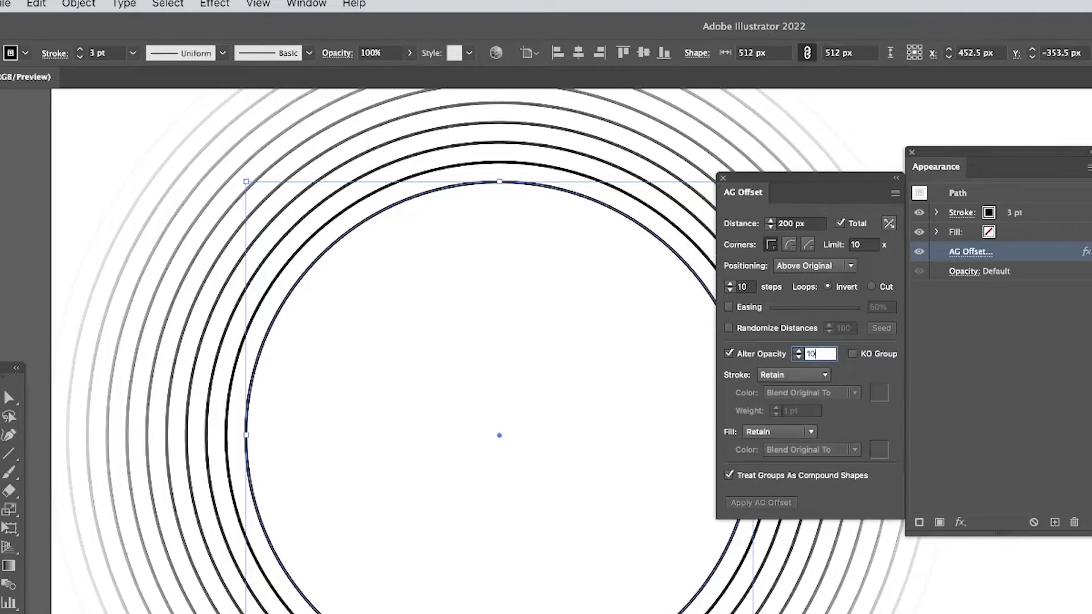
text(0)
key(Tab)
click(729, 353)
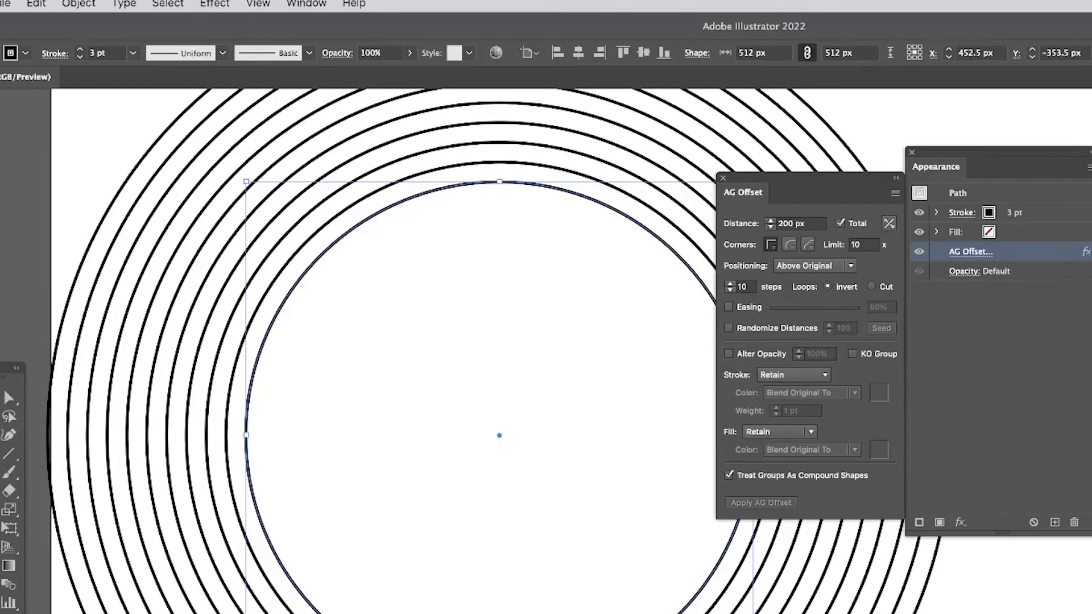
Try the Remove option for the offset rings' strokes and set them back to Retain
click(795, 376)
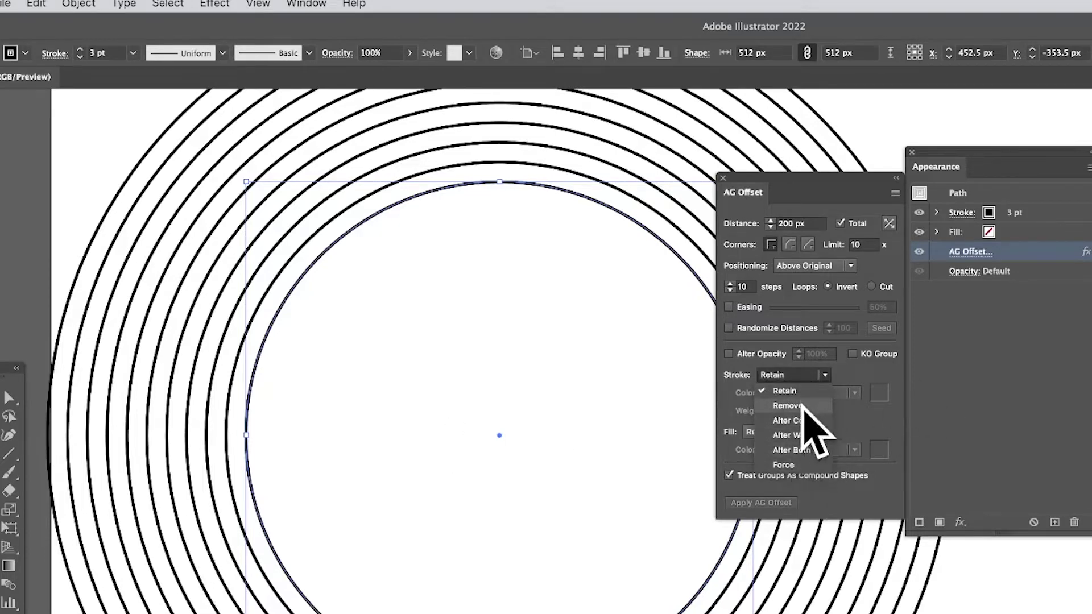
click(791, 406)
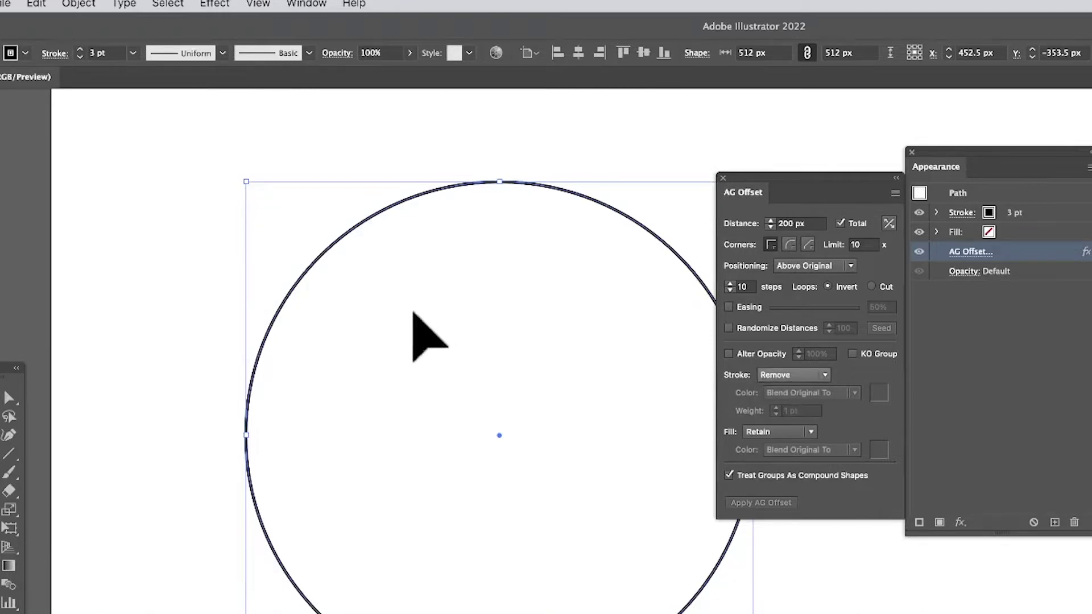
click(807, 374)
click(791, 390)
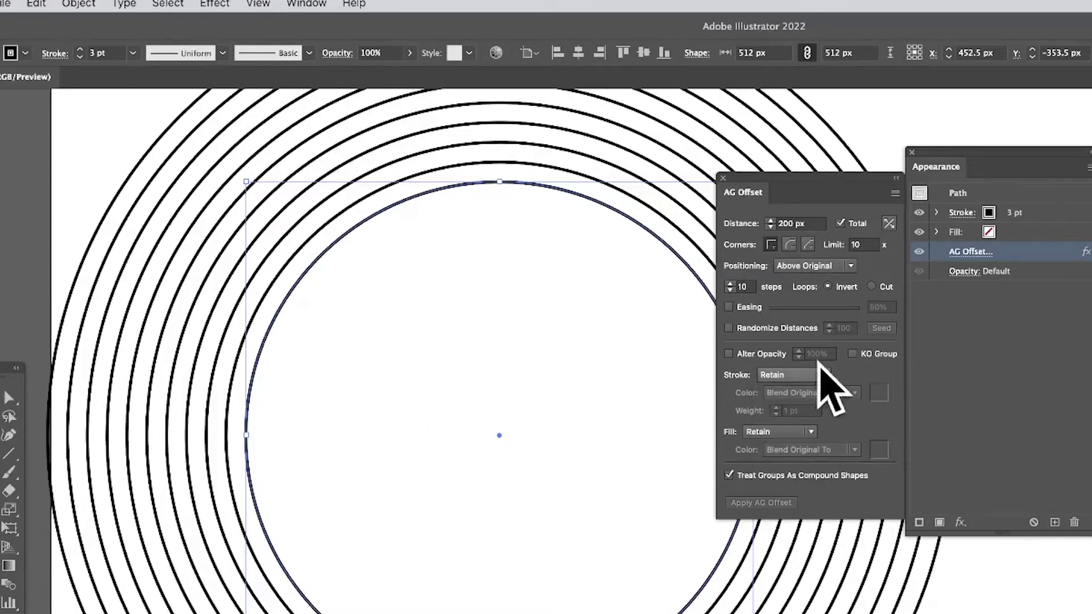
Set the offset strokes to Alter Color and blend the original color to a bright blue
click(797, 375)
click(793, 421)
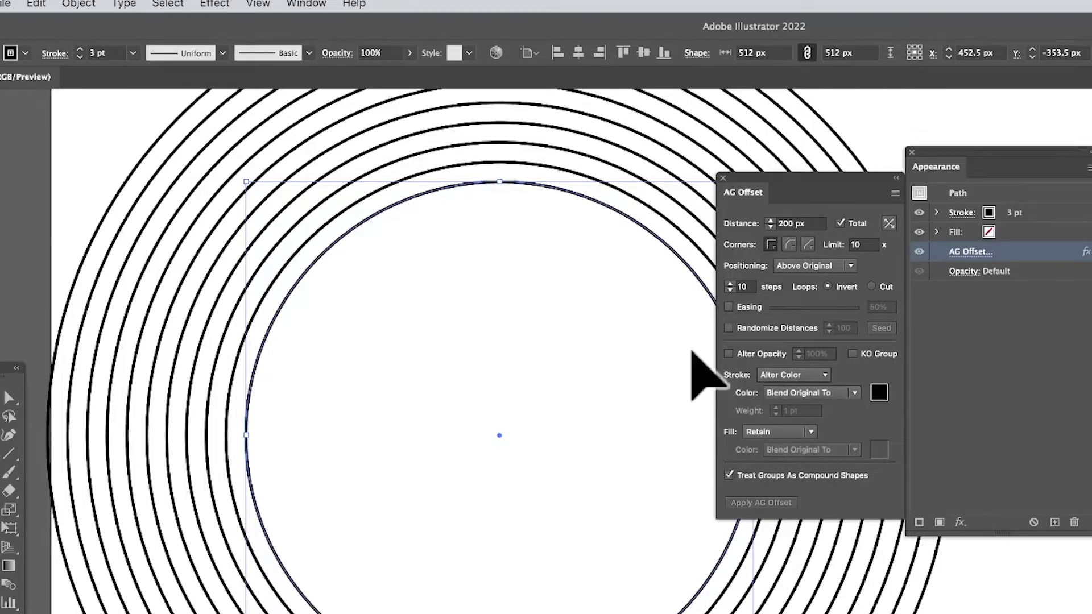
click(878, 391)
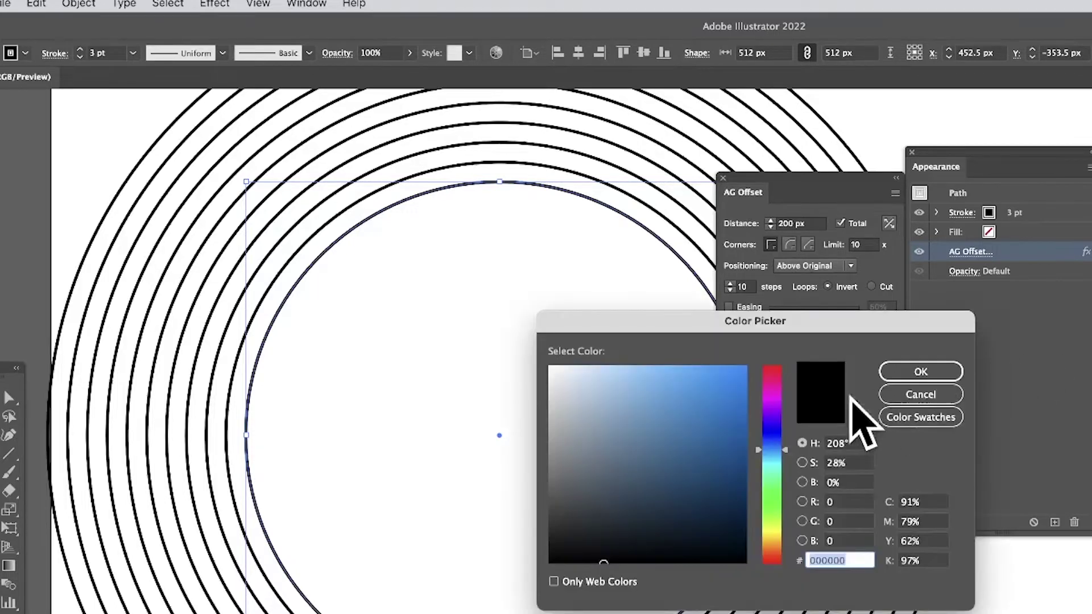
drag(698, 401, 746, 367)
click(921, 372)
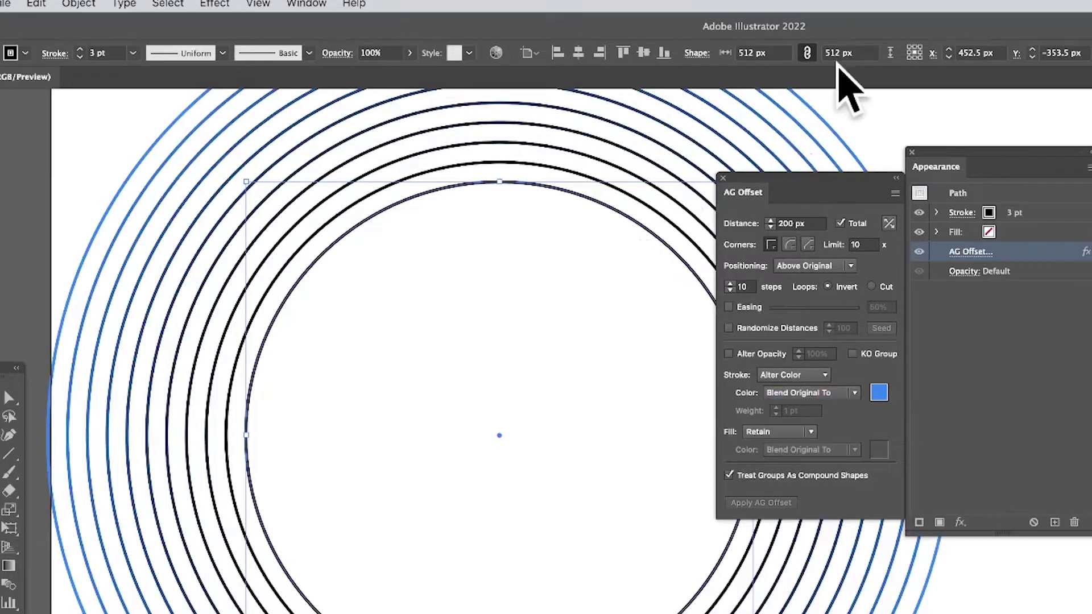
Color the offset strokes with Pick From Gradient, using the Summer gradient
drag(797, 190, 757, 267)
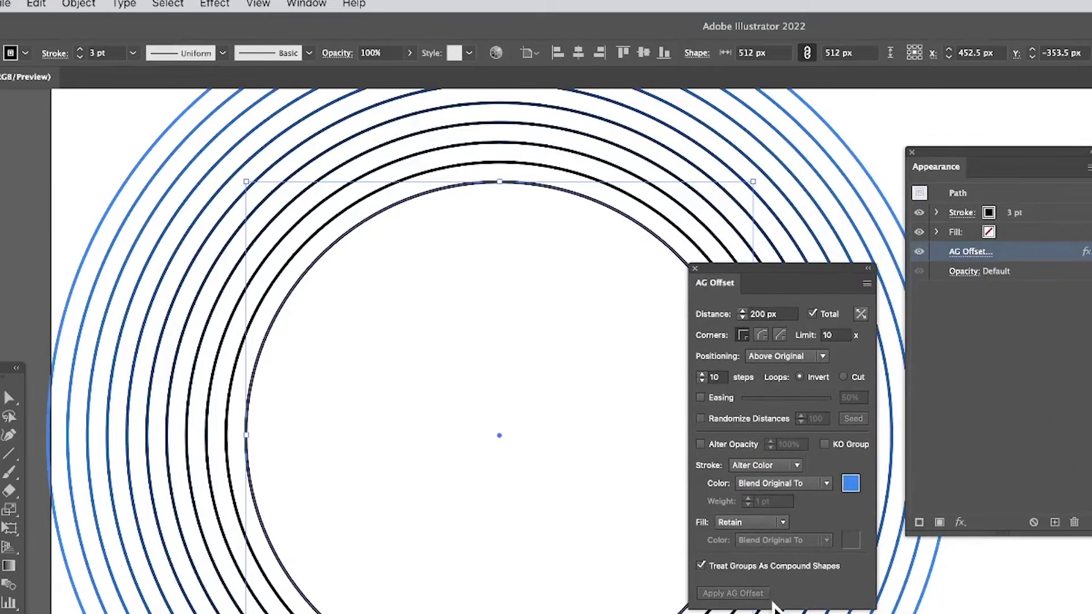
click(768, 484)
click(795, 515)
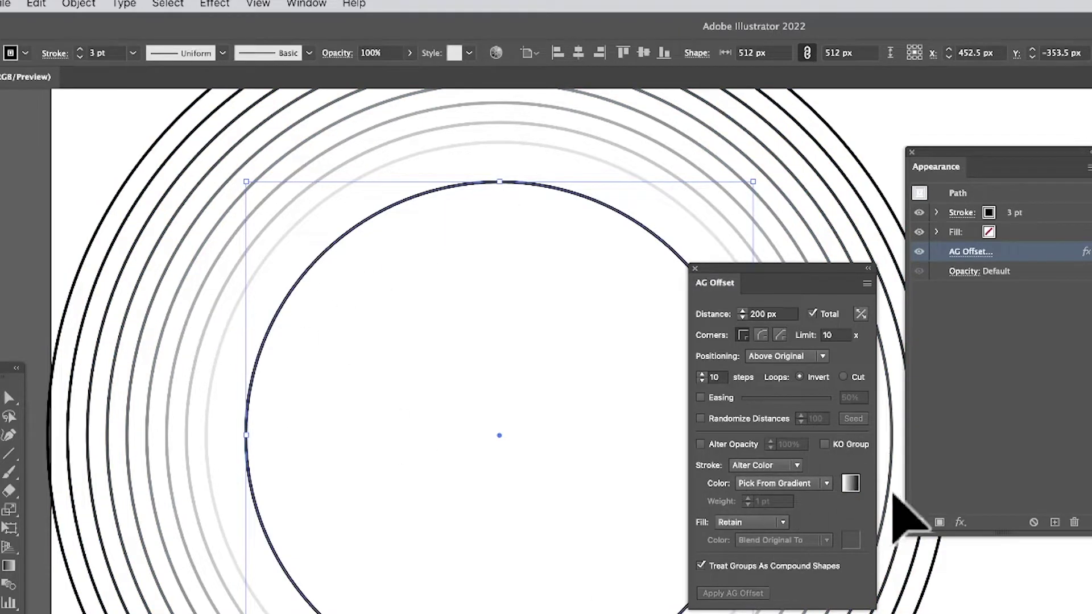
click(850, 483)
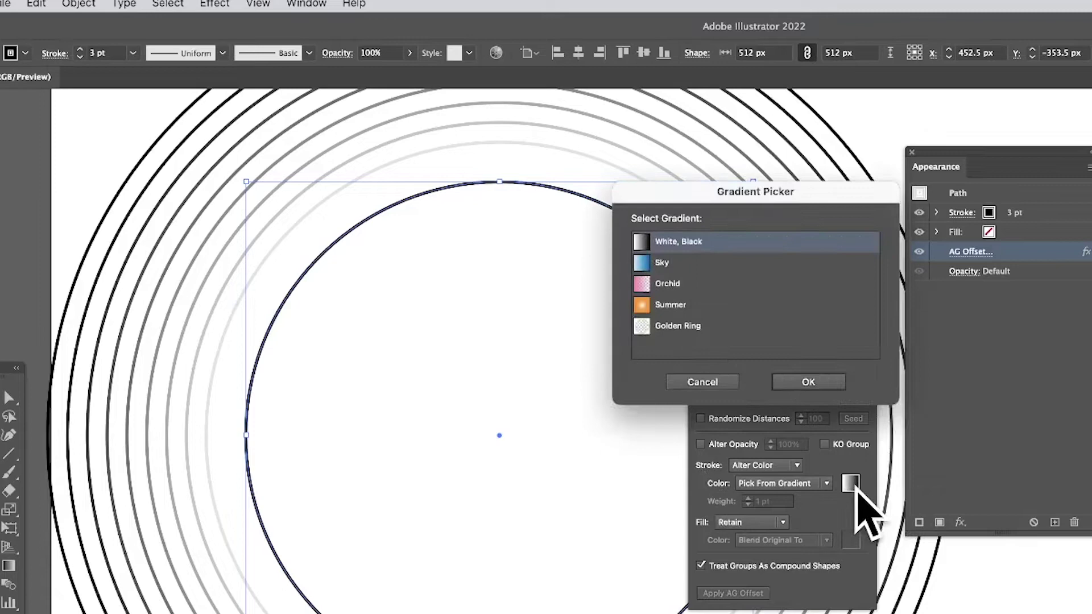
click(646, 306)
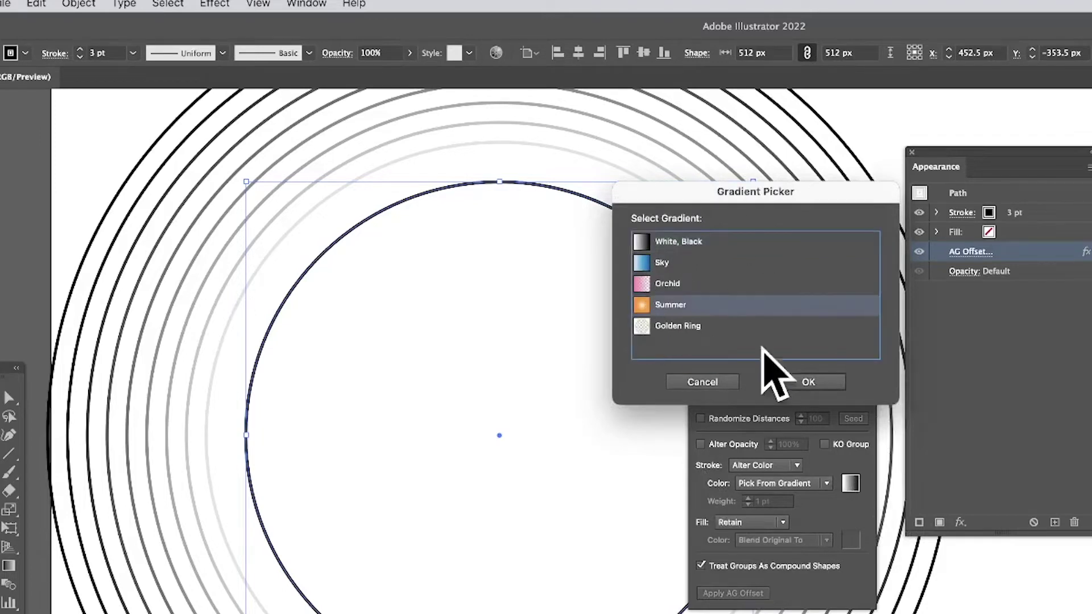
click(809, 382)
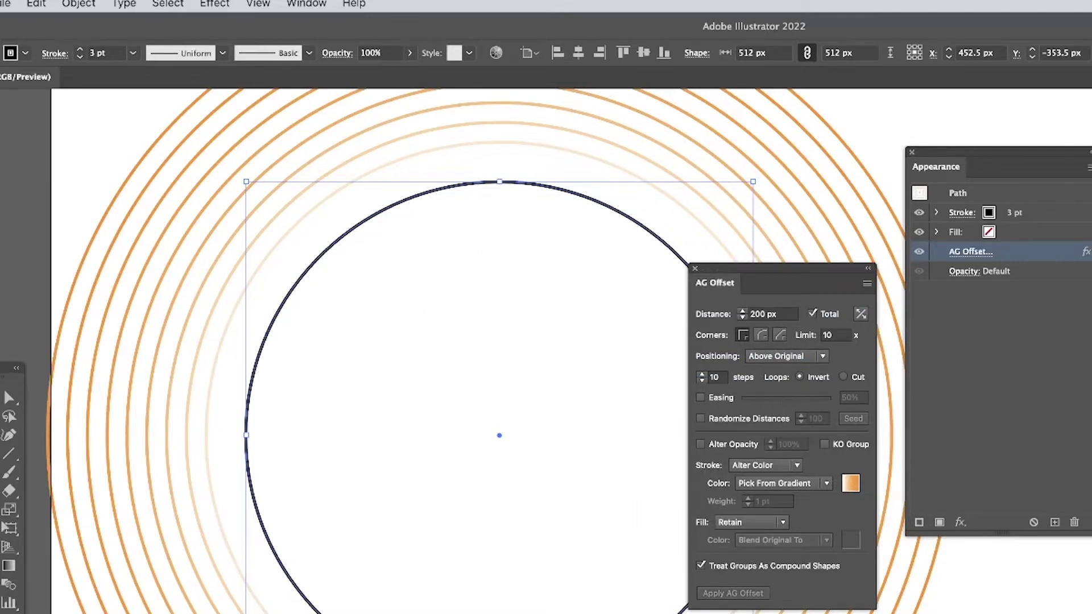
Return the stroke color mode to Blend Original To, and switch the stroke option to Alter Weight
click(797, 483)
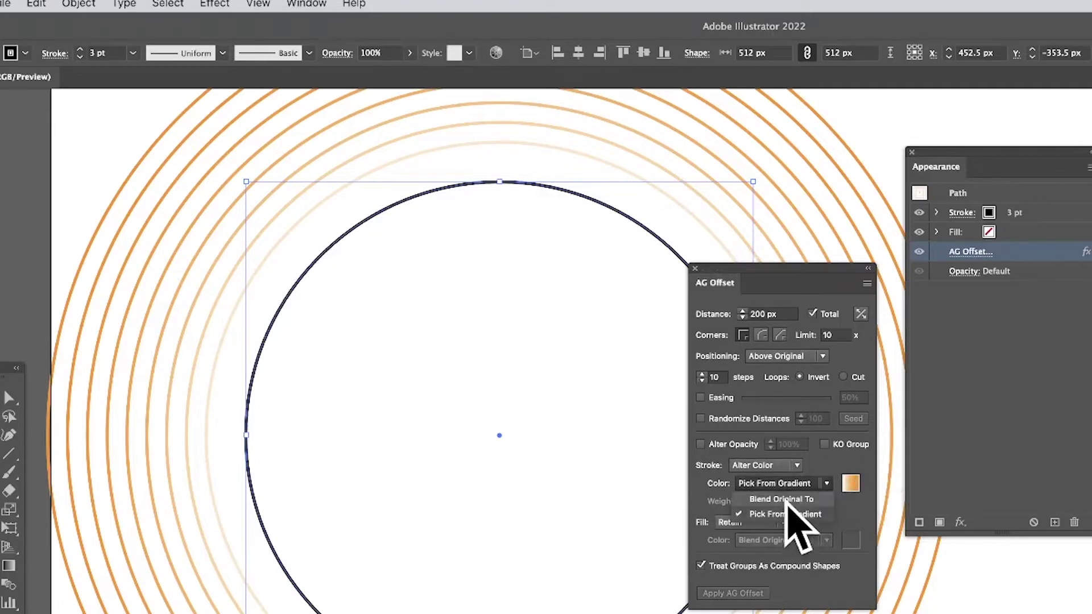
click(787, 500)
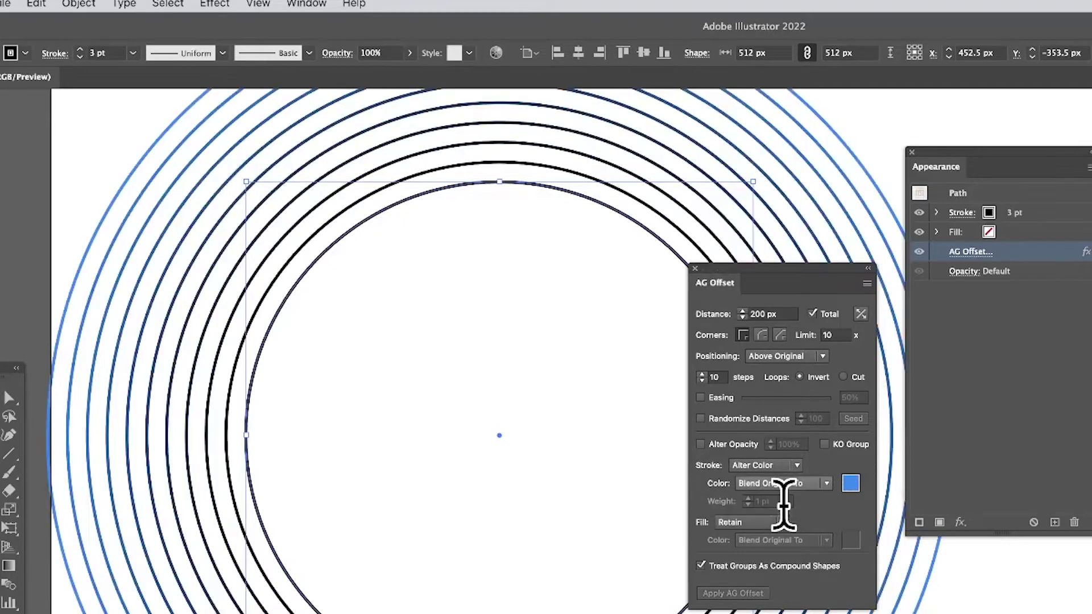
click(791, 465)
click(776, 522)
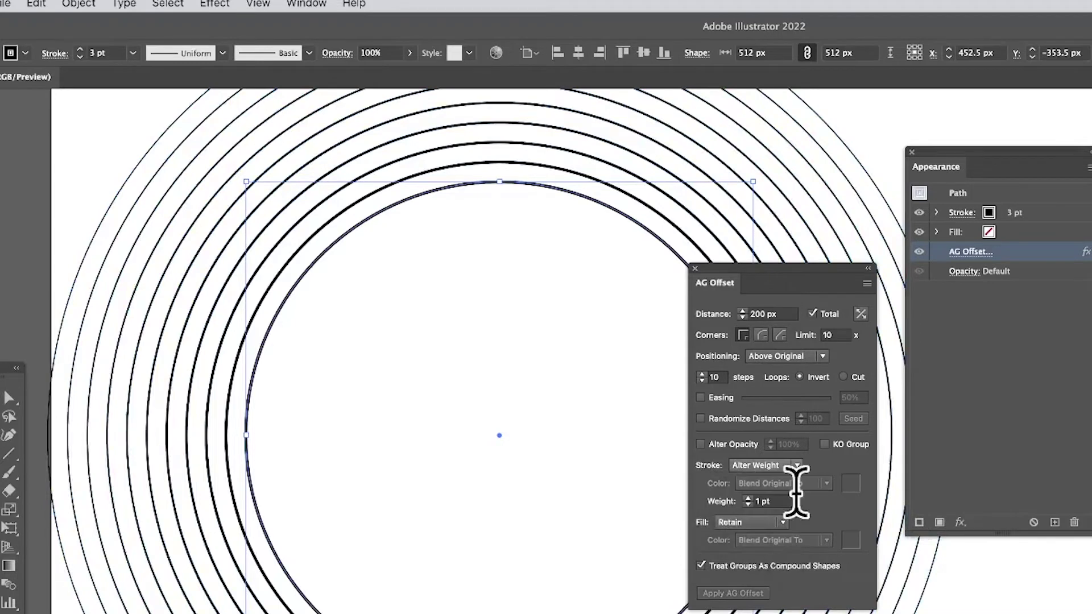
Increase the altered stroke weight of the offset rings to 10 pt
click(749, 498)
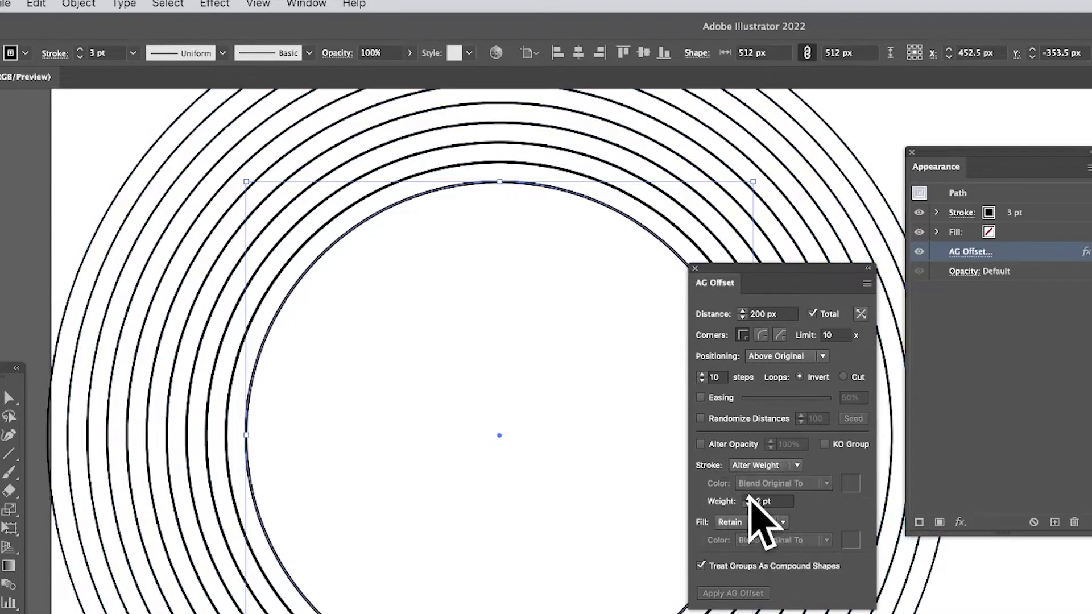
click(749, 498)
click(748, 498)
click(749, 497)
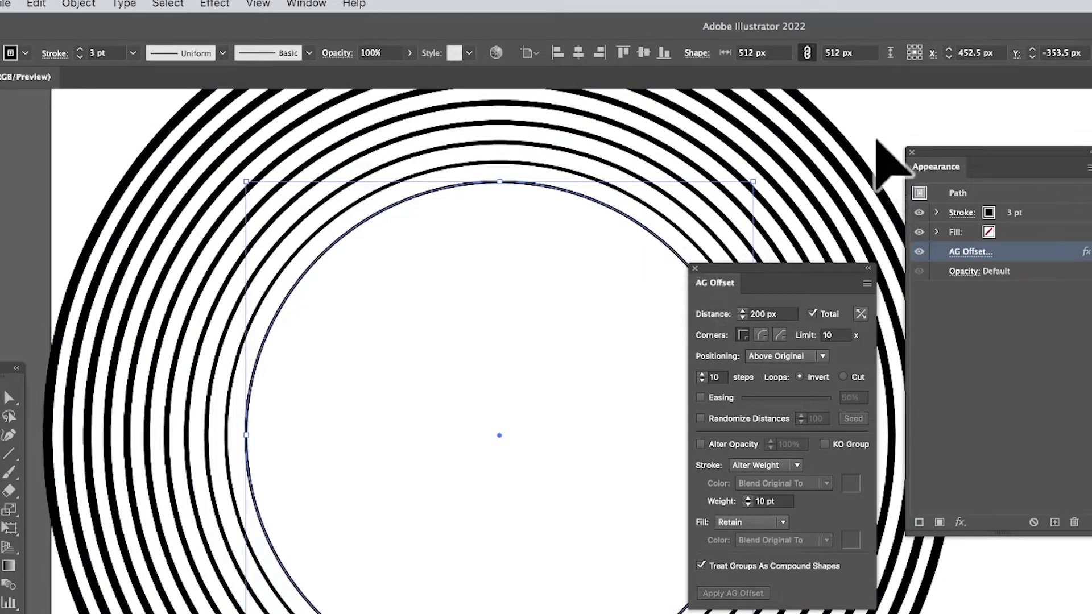
Switch the offset stroke option to Alter Both so color and weight change together, leaving the fill on Retain
click(759, 521)
click(831, 524)
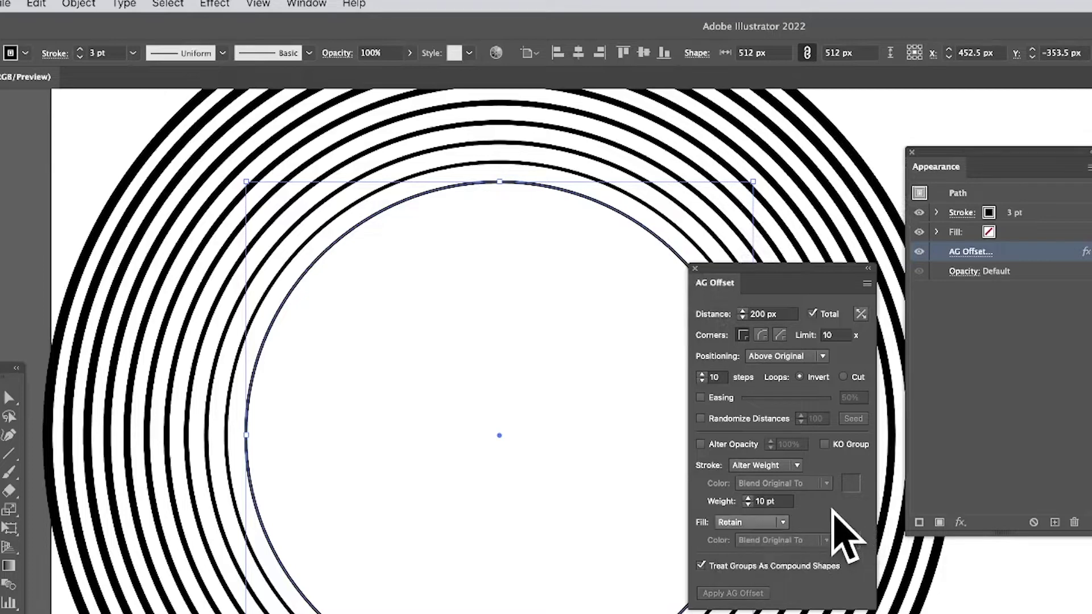
click(780, 465)
click(773, 541)
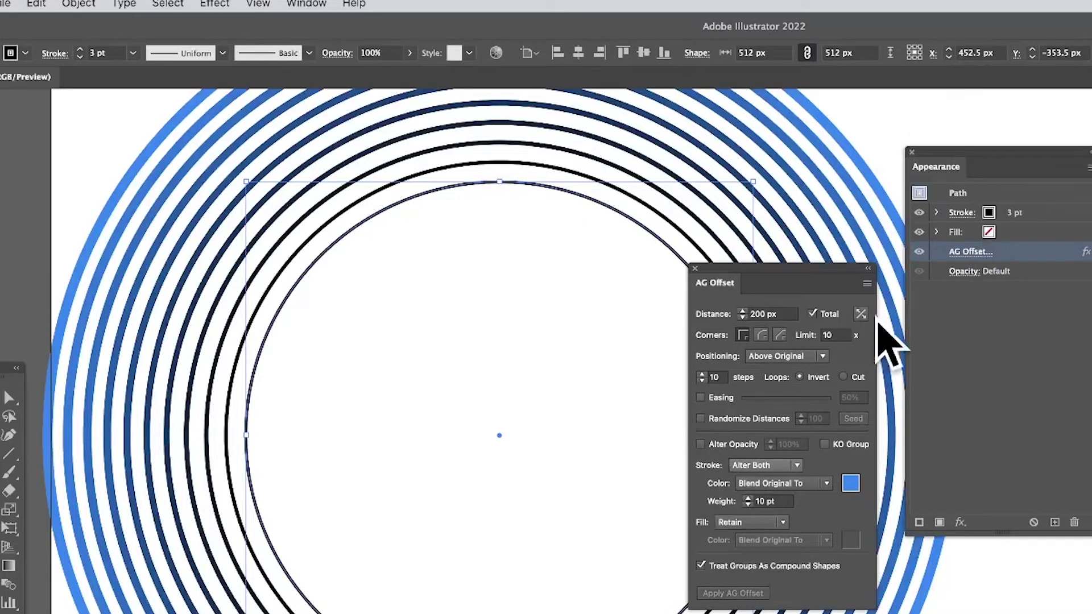
Make the AG Offset rings extend both inward and outward from the circle
click(861, 314)
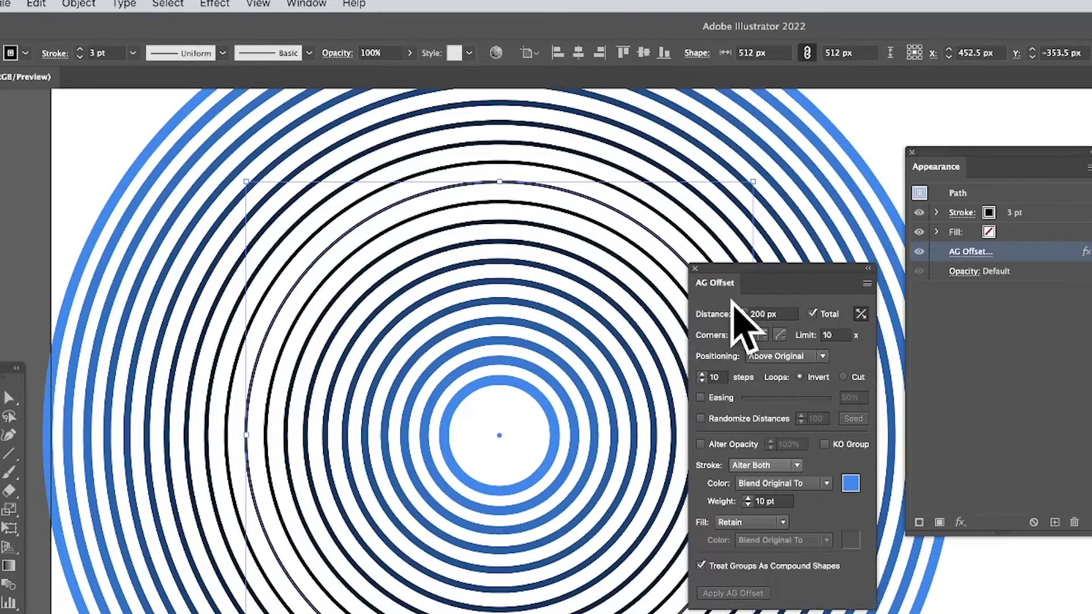
key(Delete)
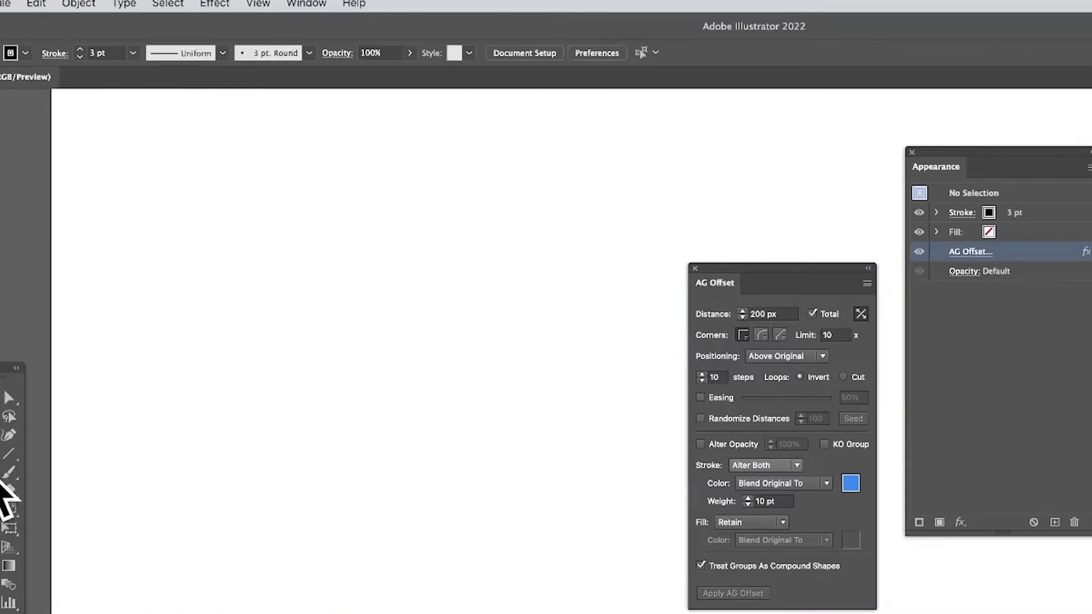
key(super+z)
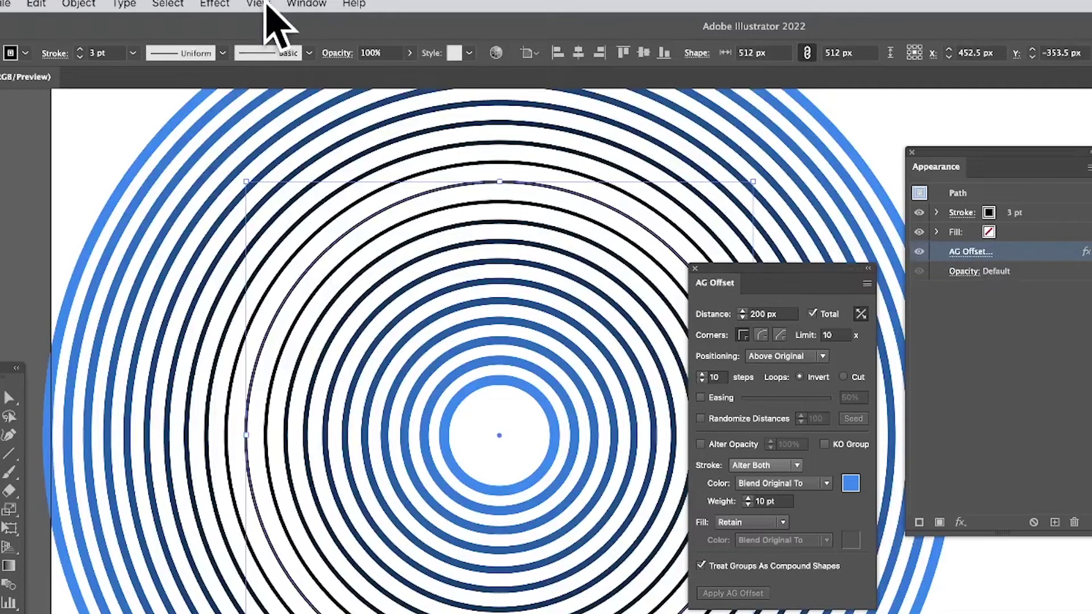
Save the offset circle's appearance as a new graphic style
click(306, 4)
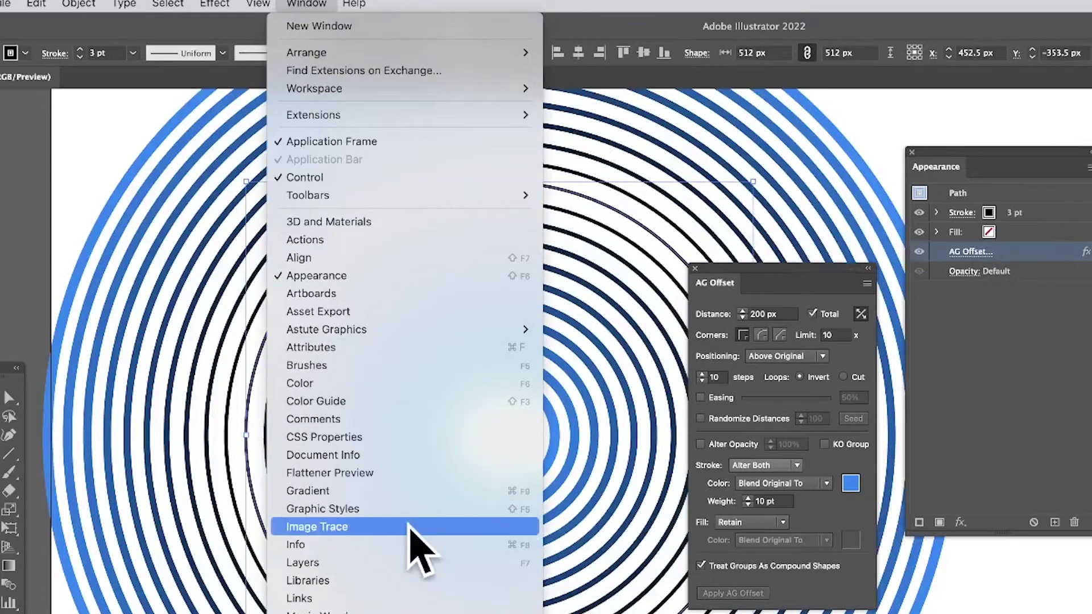
key(Escape)
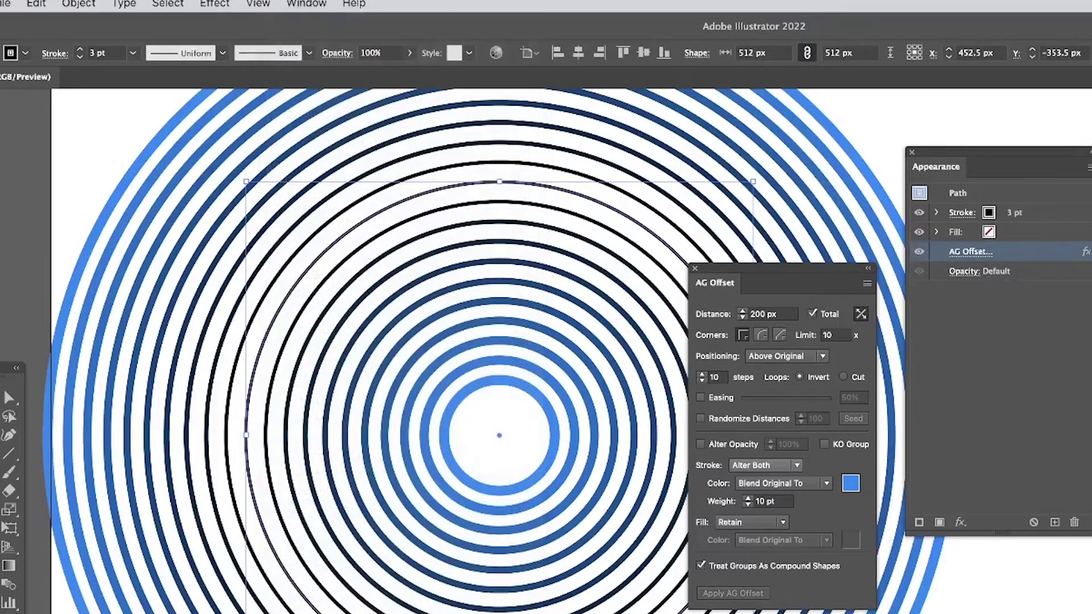
key(shift+F5)
drag(788, 165, 802, 165)
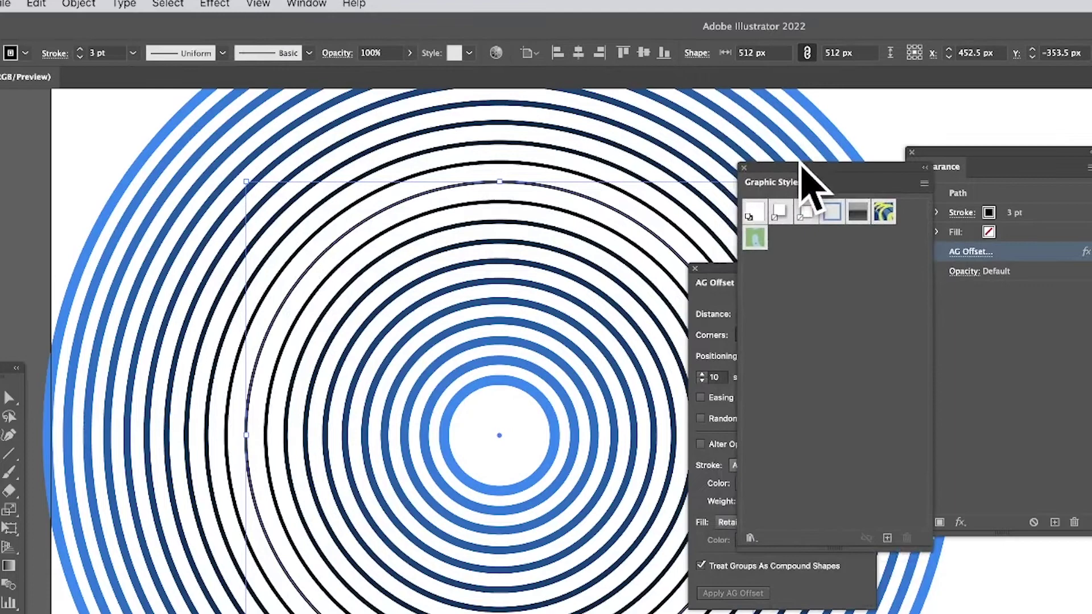
click(926, 184)
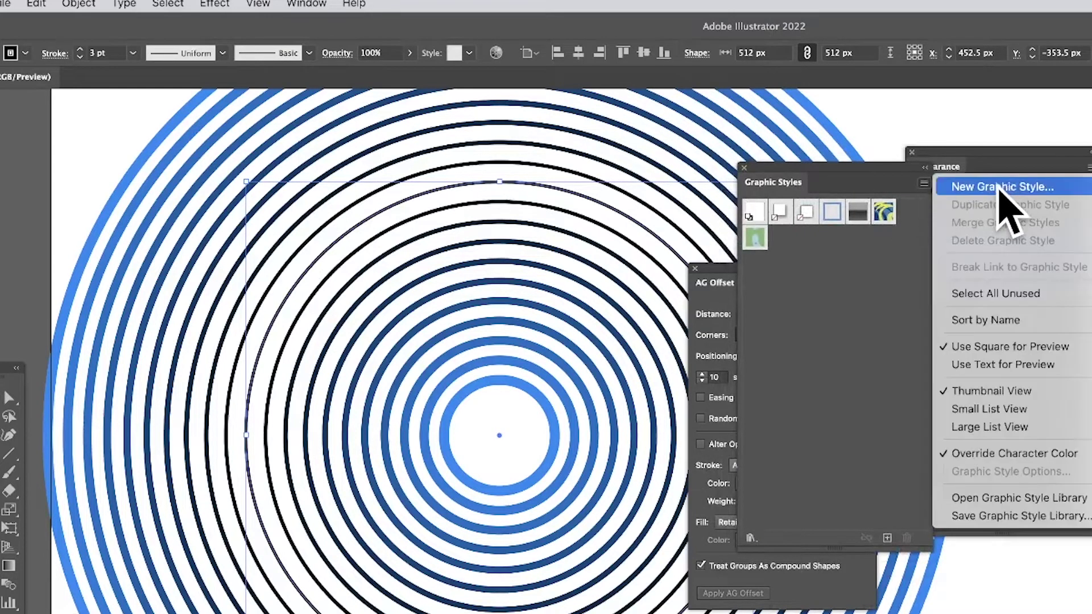
click(944, 188)
click(870, 492)
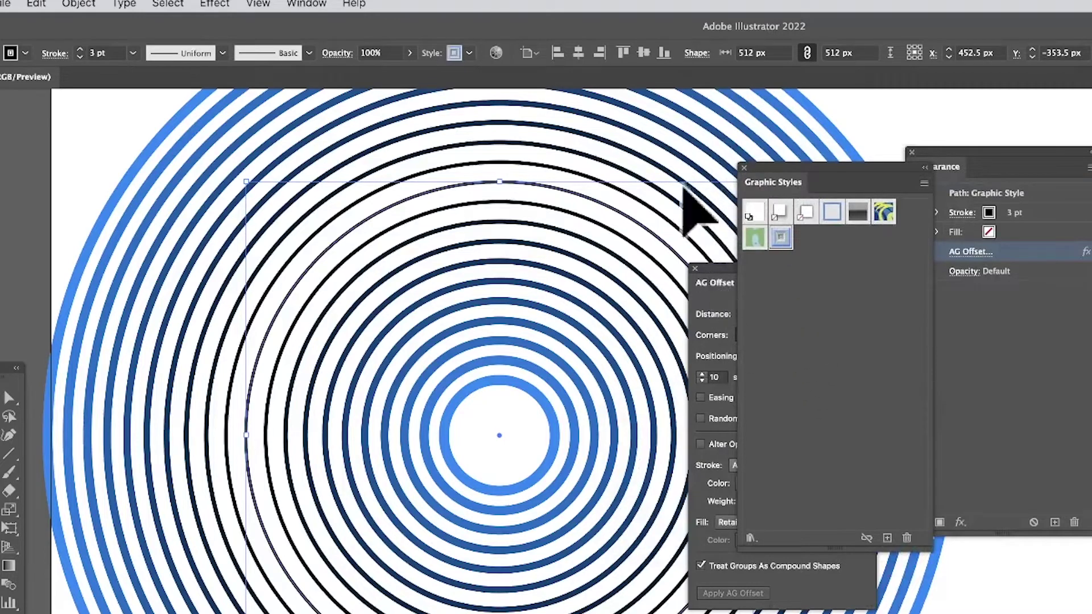
Replace the circle with a wide plain rectangle and apply the newly saved offset graphic style to it
key(Delete)
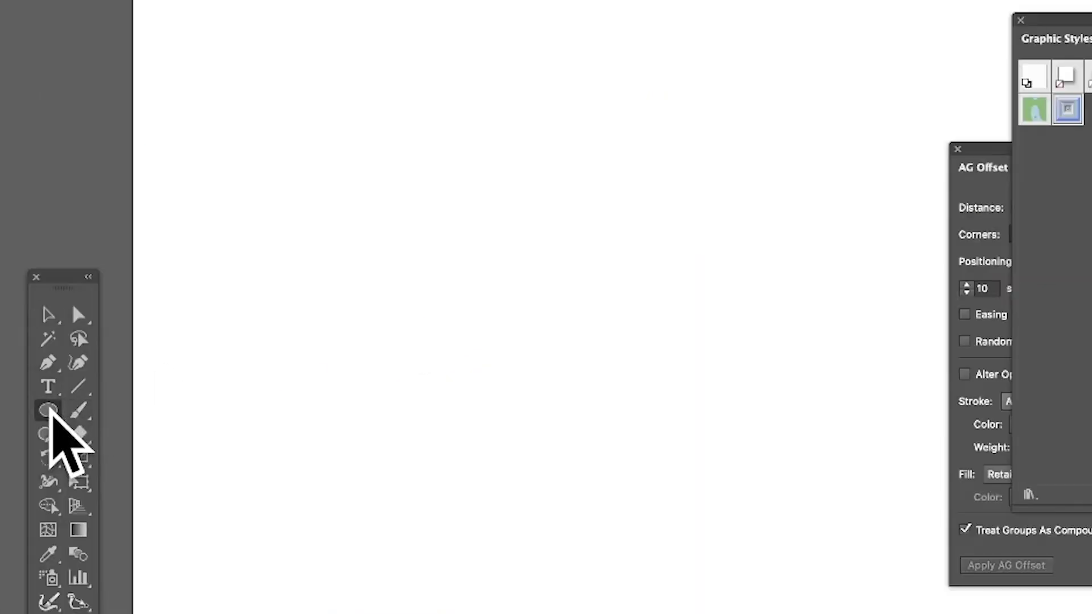
click(49, 409)
click(165, 410)
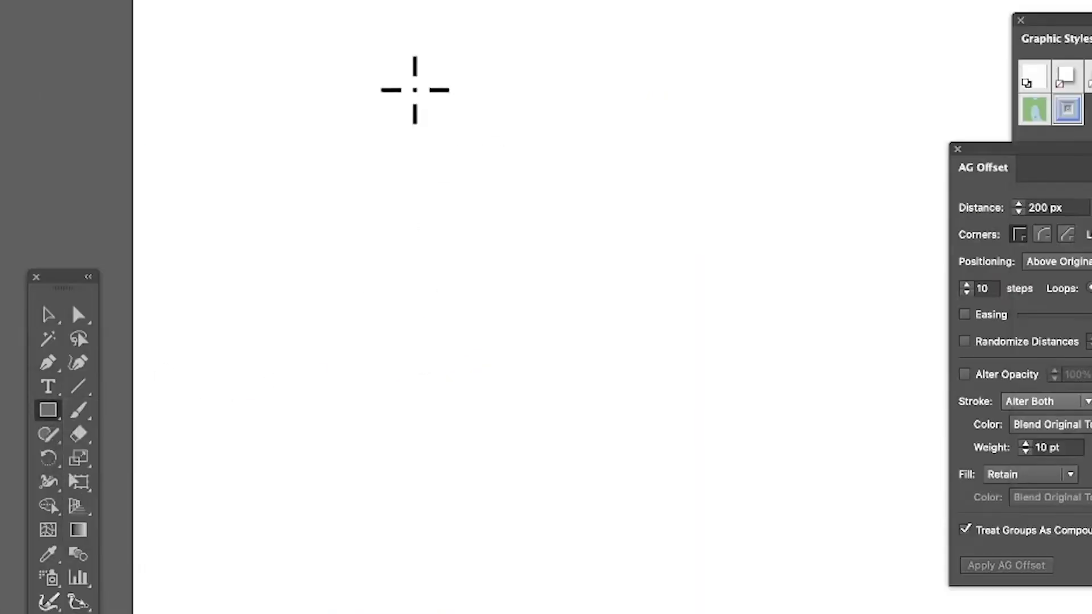
mouse_move(327, 146)
mouse_down()
mouse_move(580, 334)
mouse_move(904, 503)
mouse_up()
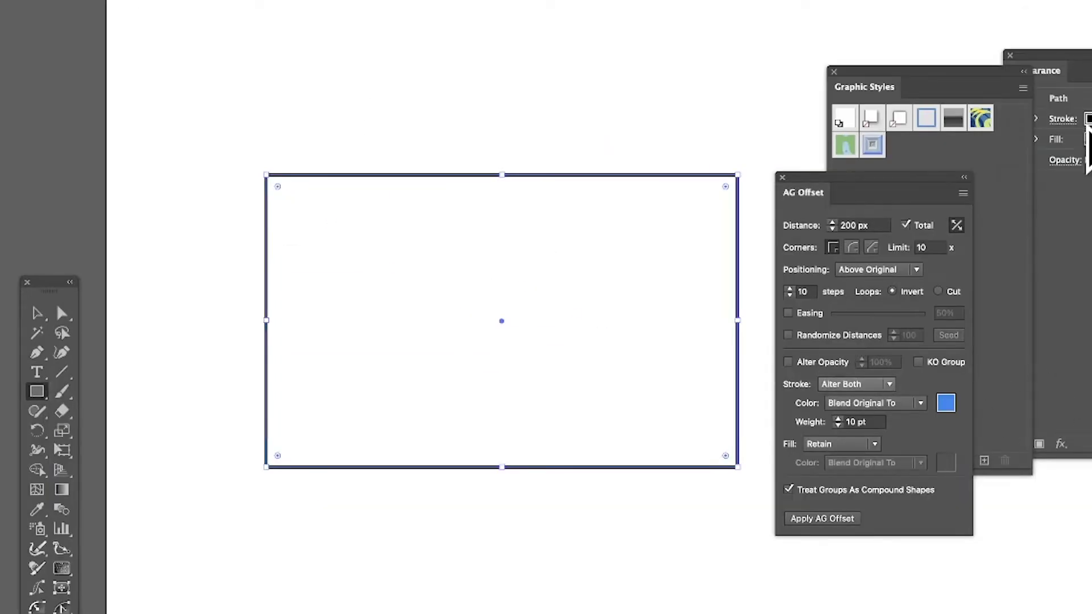
click(873, 145)
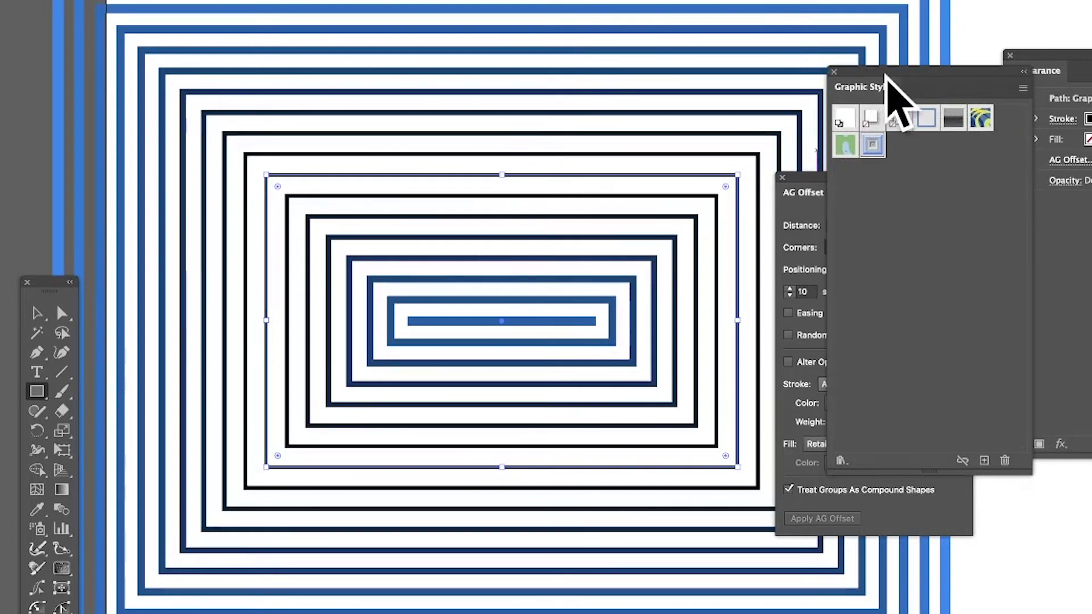
drag(864, 85, 968, 91)
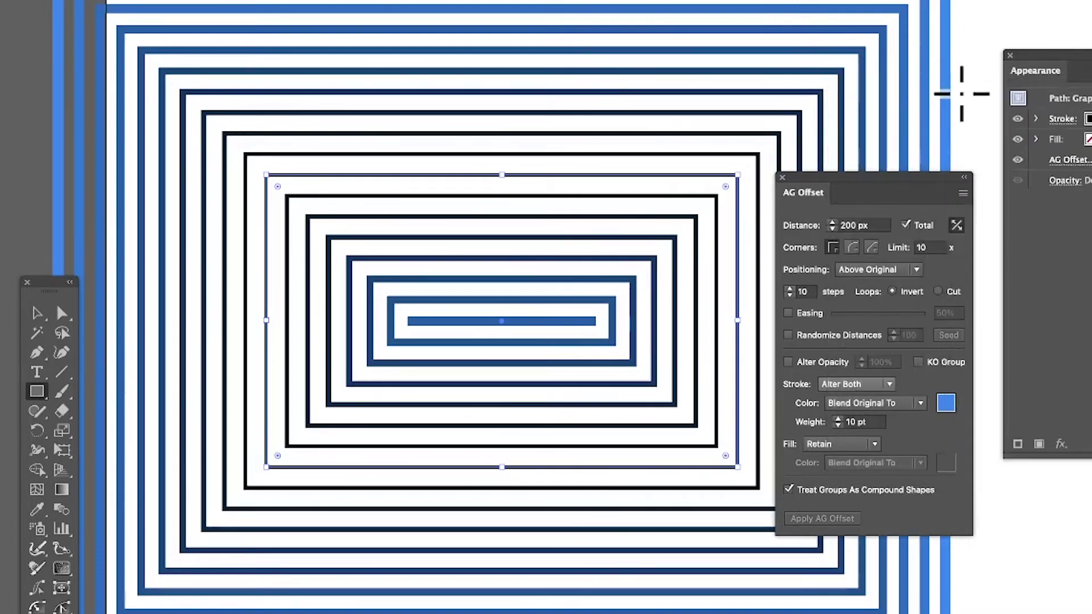
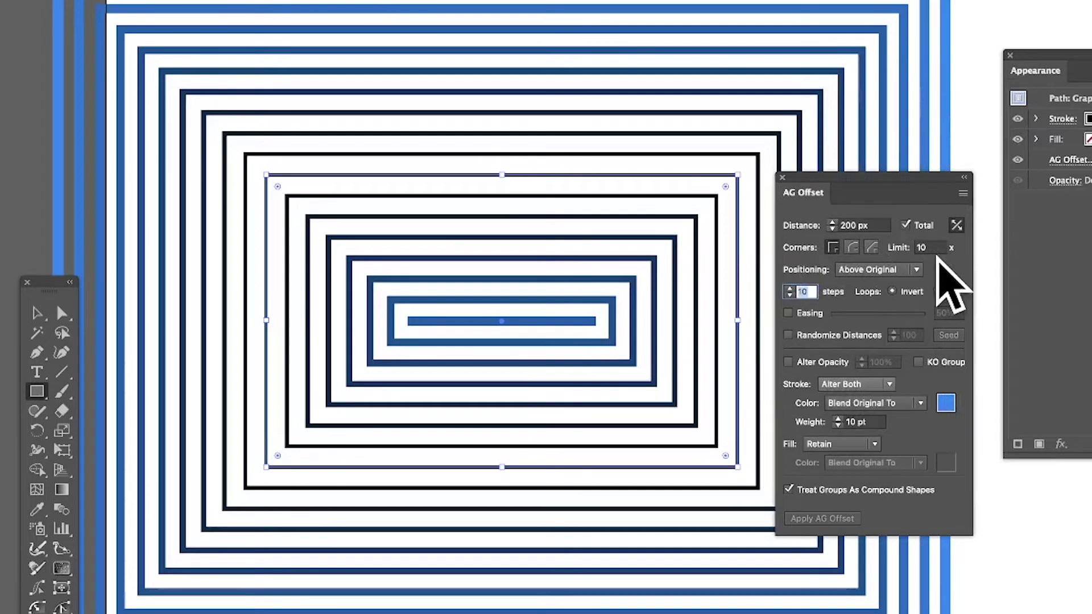
Increase the number of offset steps on the rectangle to 24
text(20)
key(Tab)
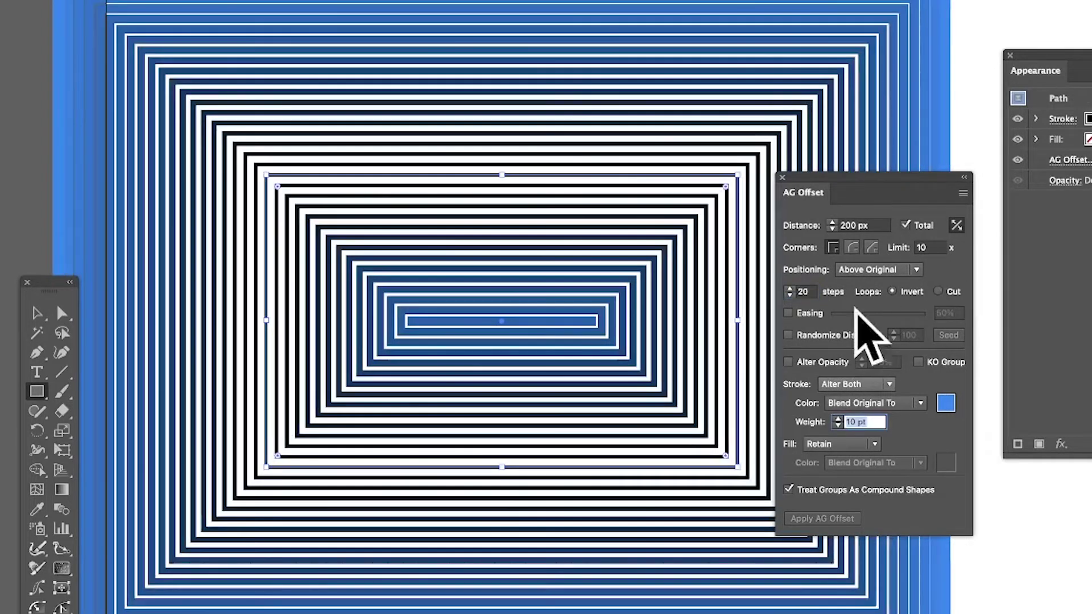
click(789, 295)
click(789, 288)
click(789, 289)
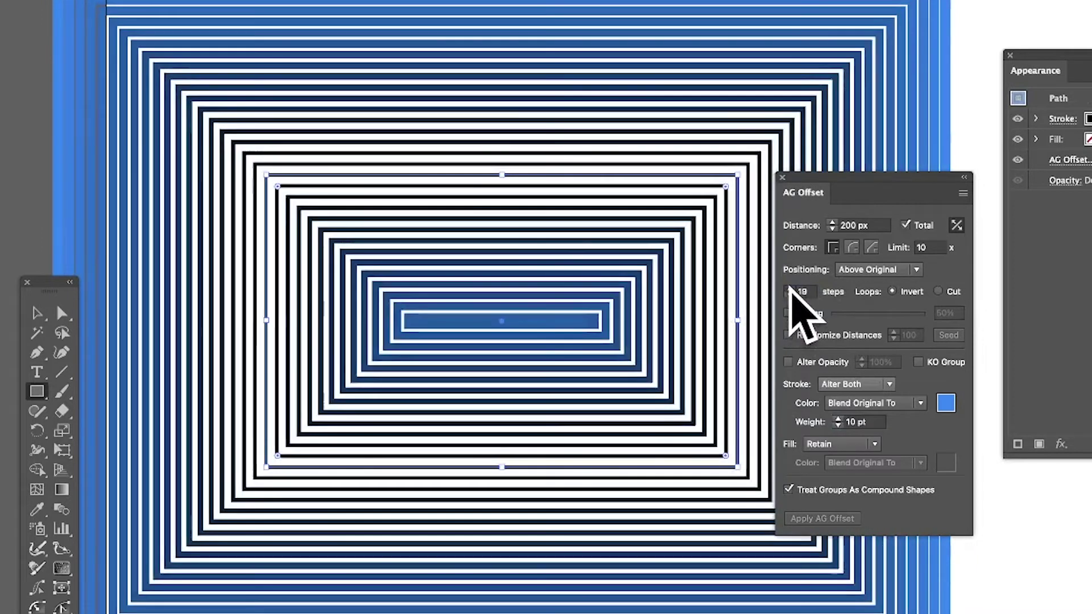
click(790, 289)
click(789, 288)
click(790, 289)
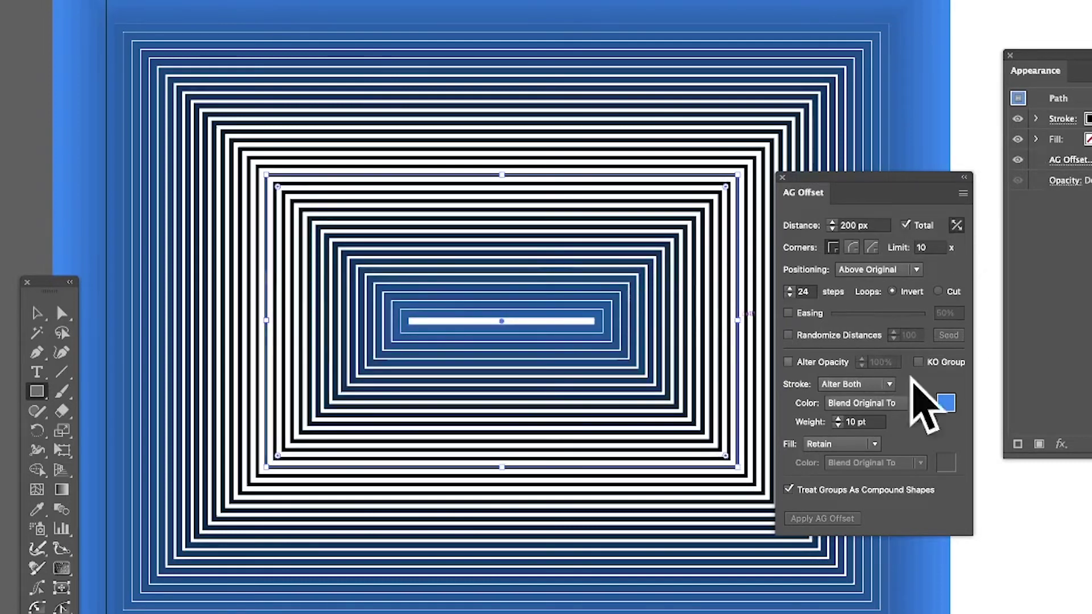
Try Alter Color as the rectangle's offset stroke option and settle on Alter Weight
click(851, 382)
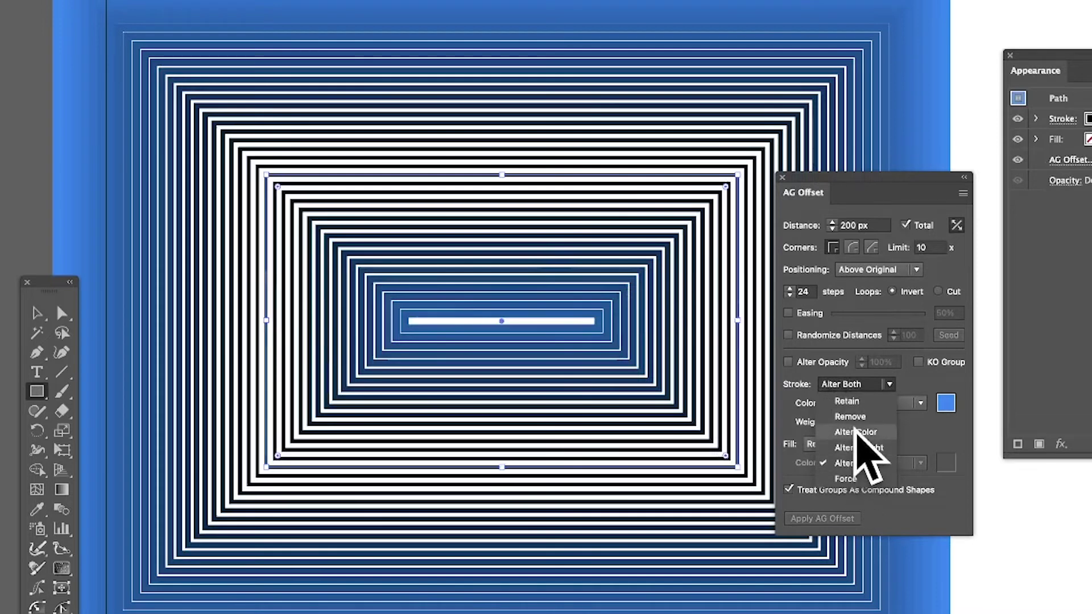
click(856, 436)
click(856, 384)
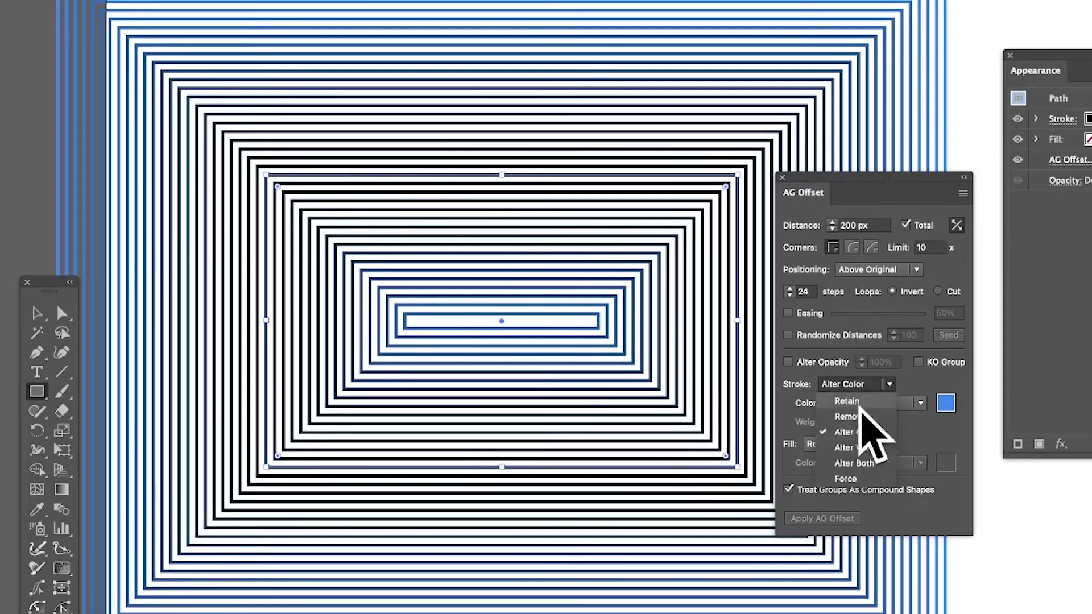
click(868, 455)
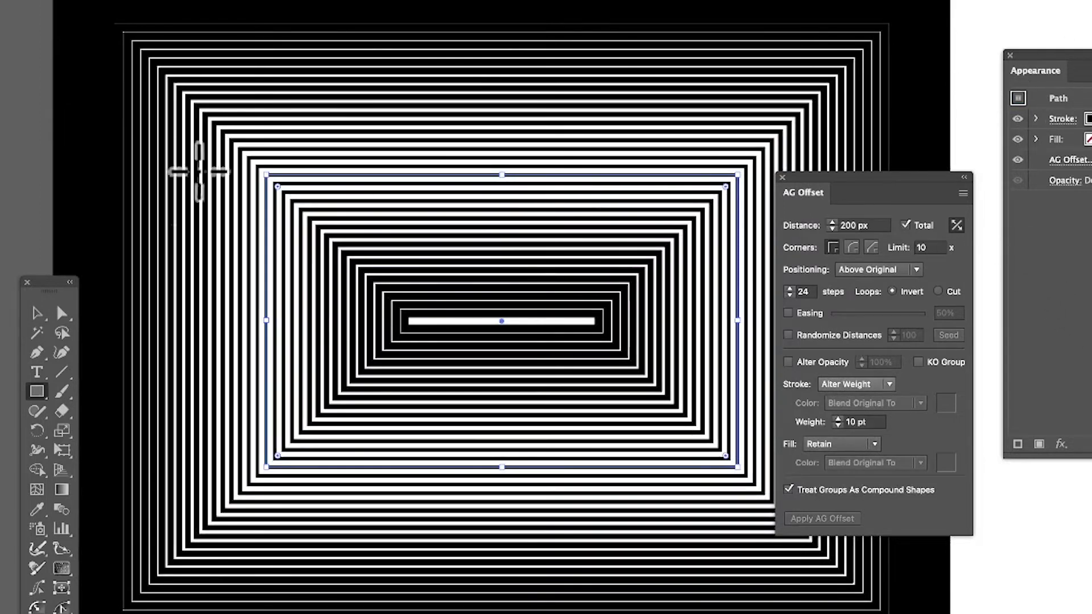
Round all four corners of the rectangle strongly with its live corner handles and deselect the shape
click(63, 313)
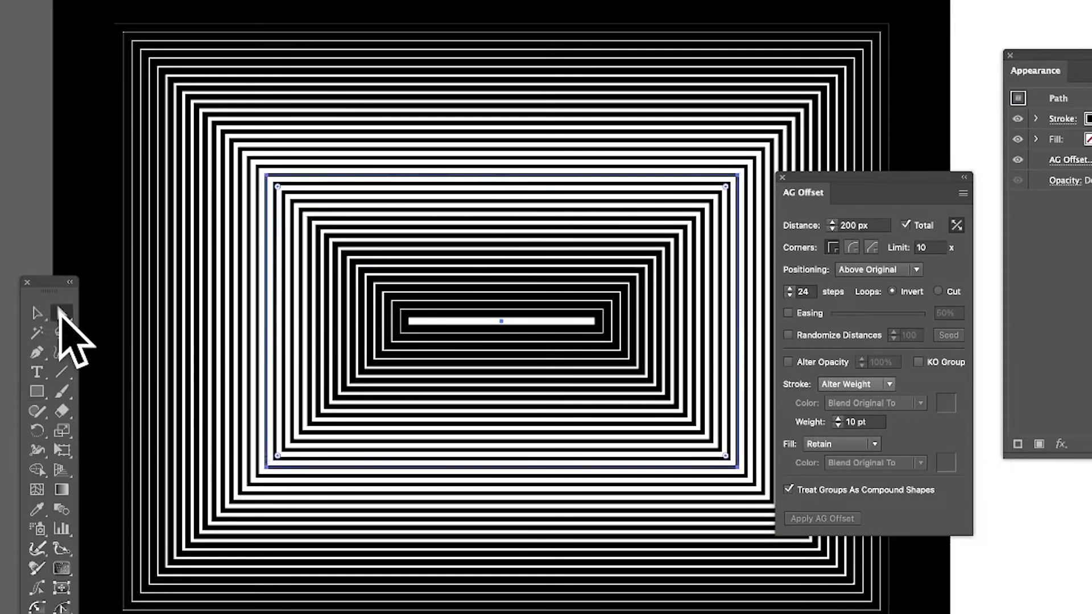
click(62, 312)
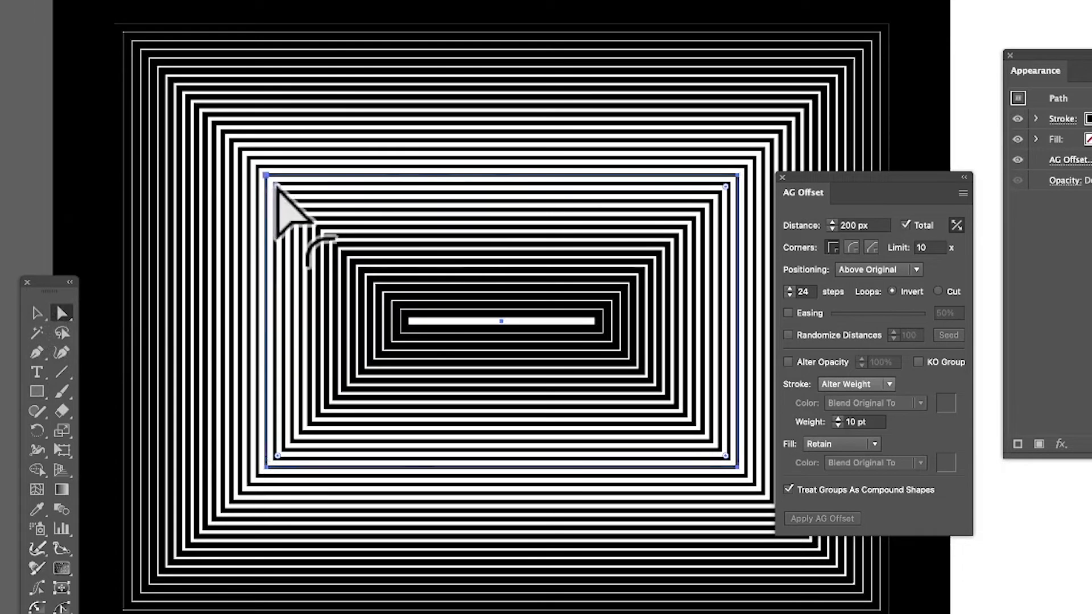
drag(278, 188, 375, 293)
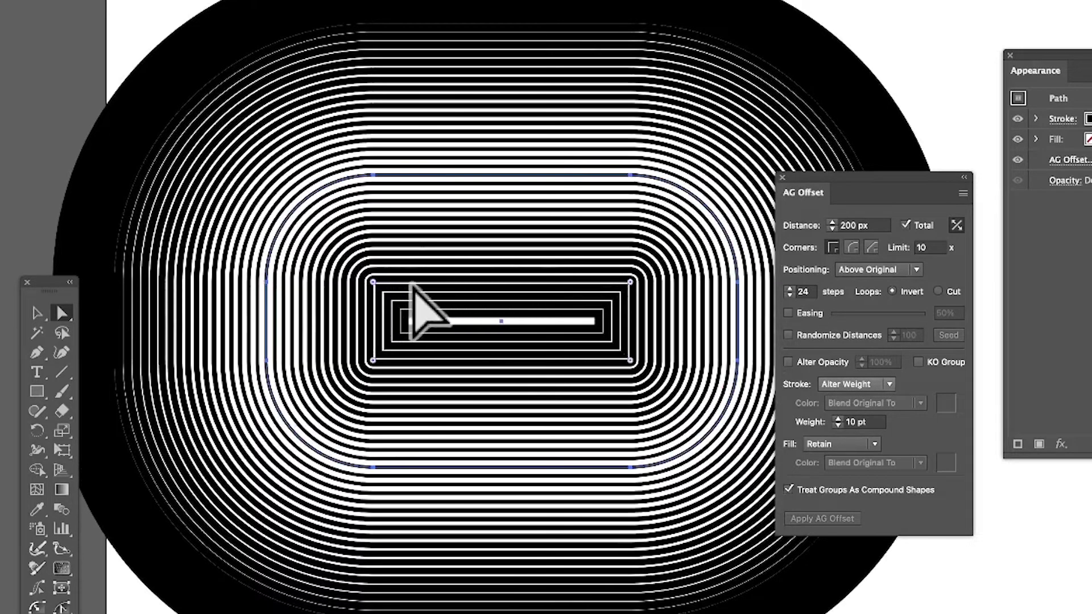
click(459, 293)
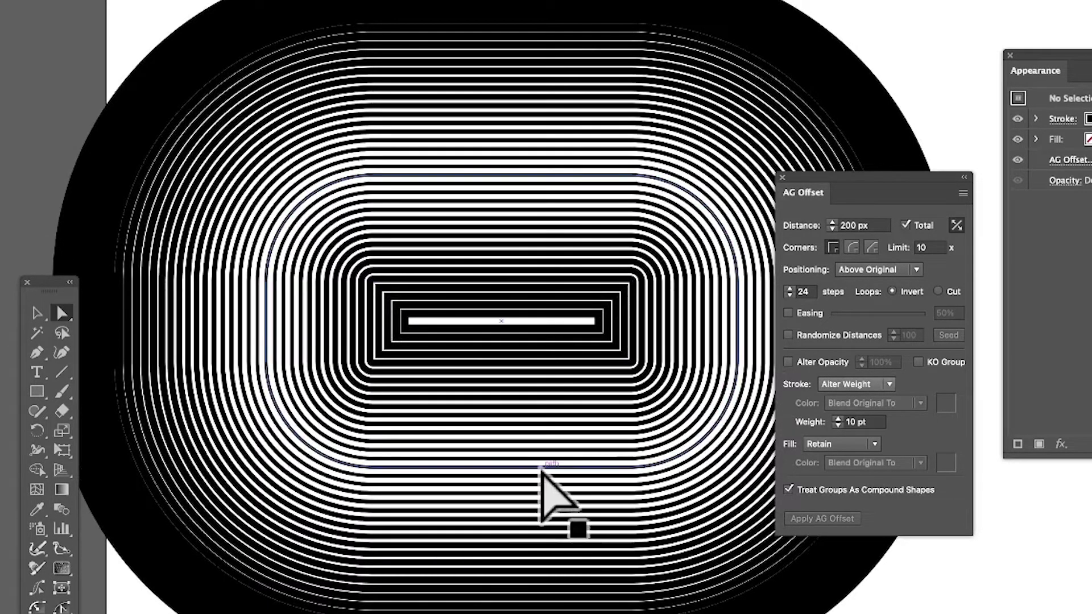
Reshape the rounded rectangle by pulling its bottom edge far above the top, its top edge far down and its left edge outward
drag(541, 467, 530, 75)
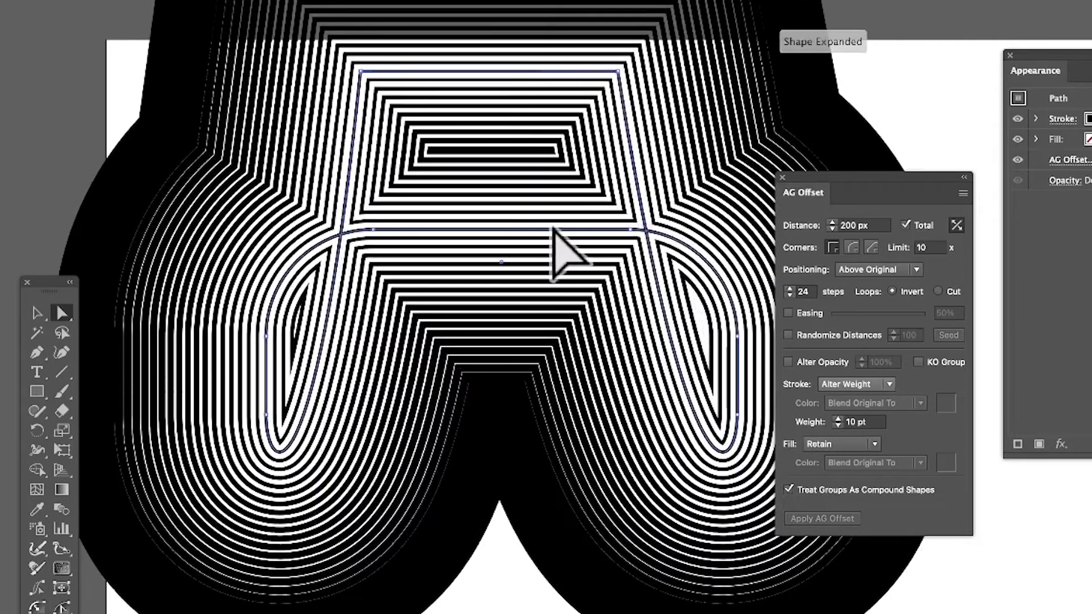
drag(546, 229, 539, 591)
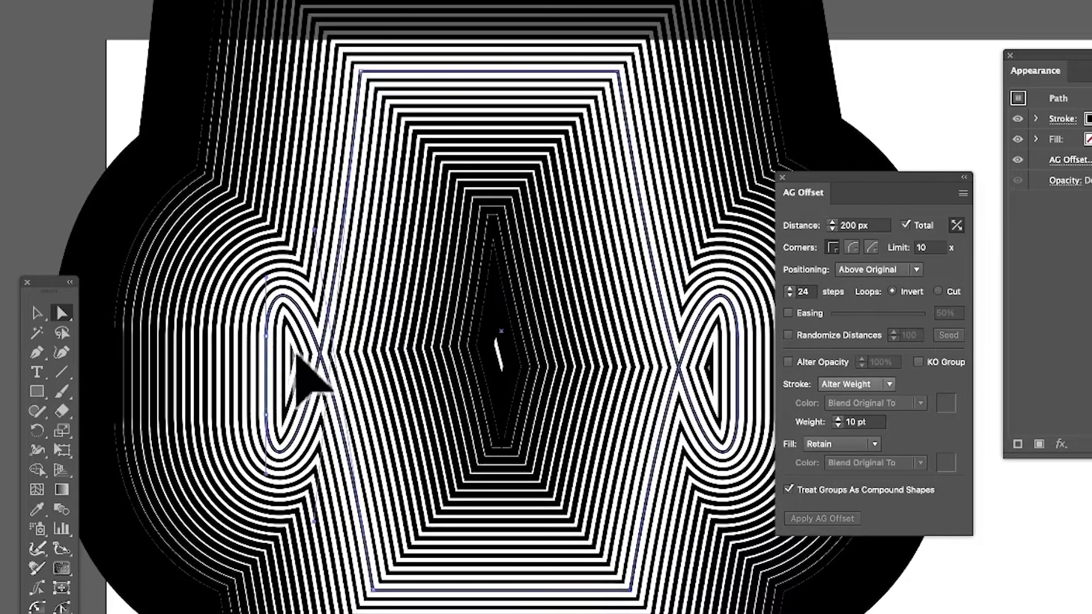
drag(296, 356, 54, 393)
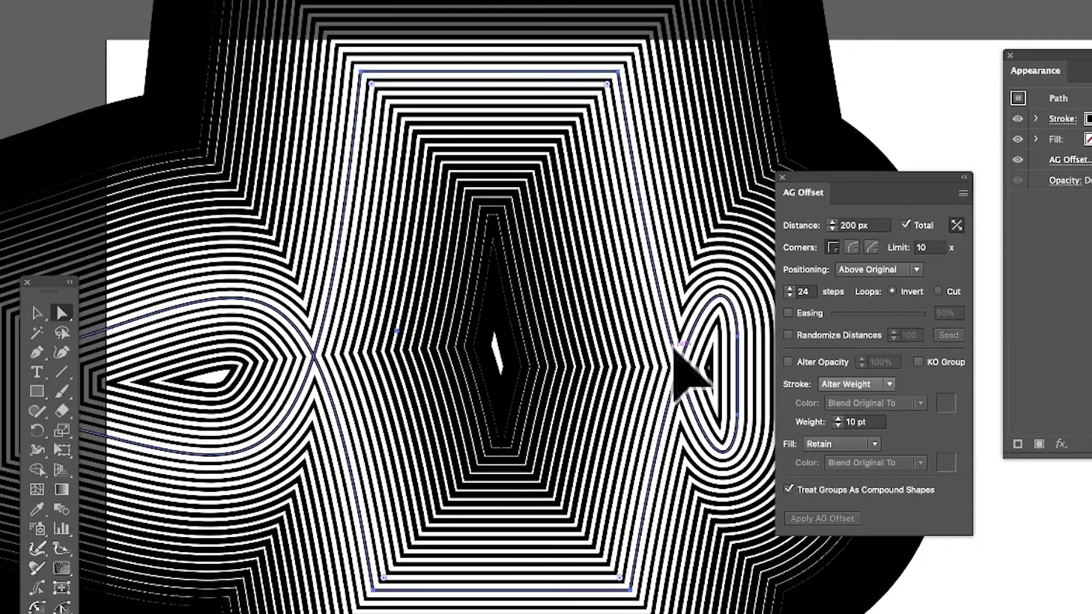
scroll(676, 350, right, 3)
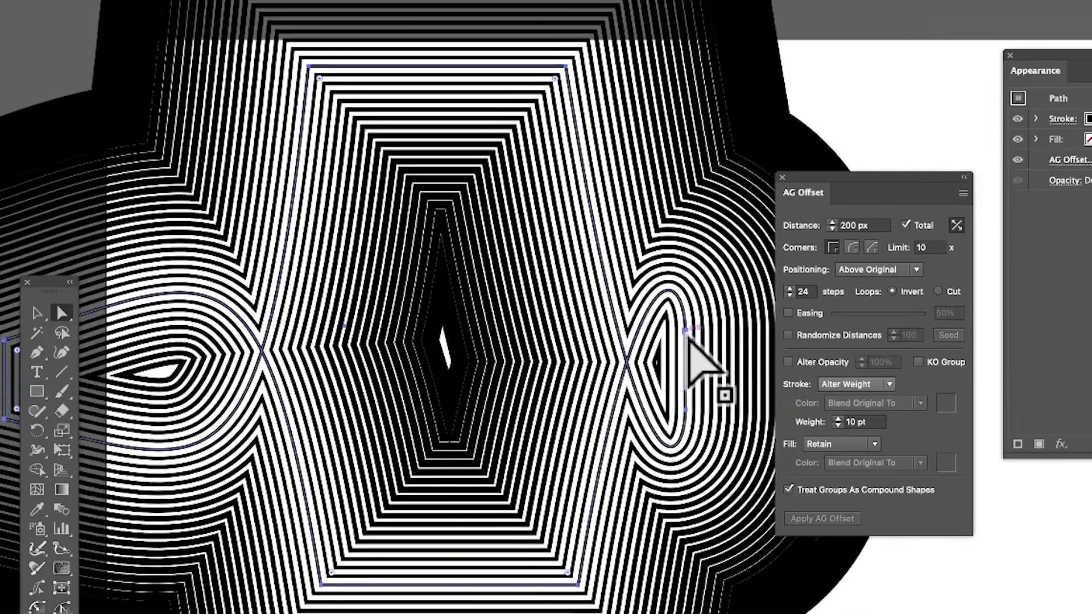
scroll(683, 348, right, 2)
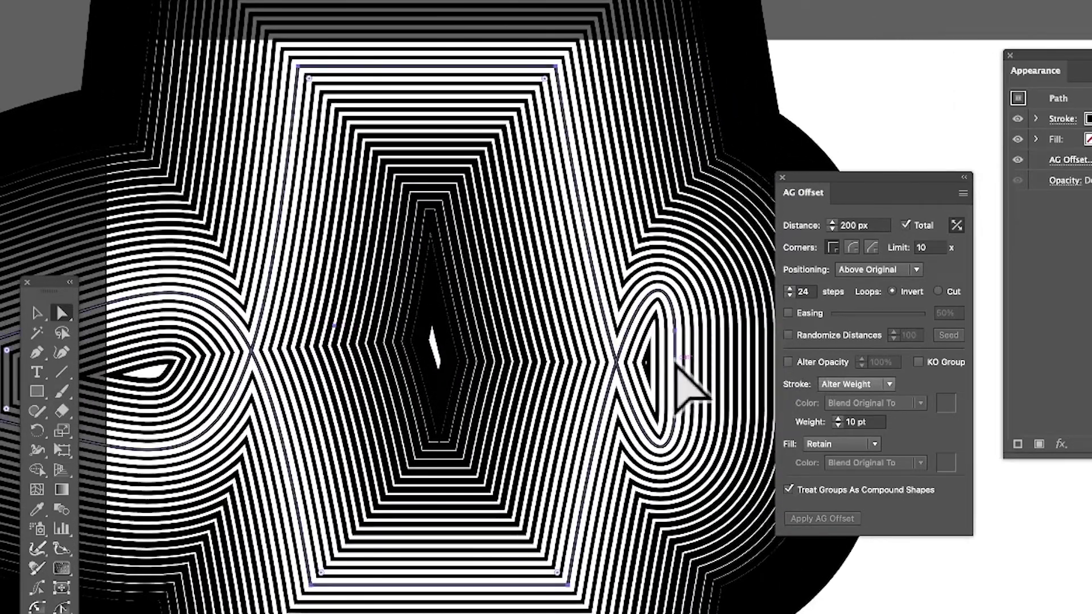
scroll(682, 364, left, 3)
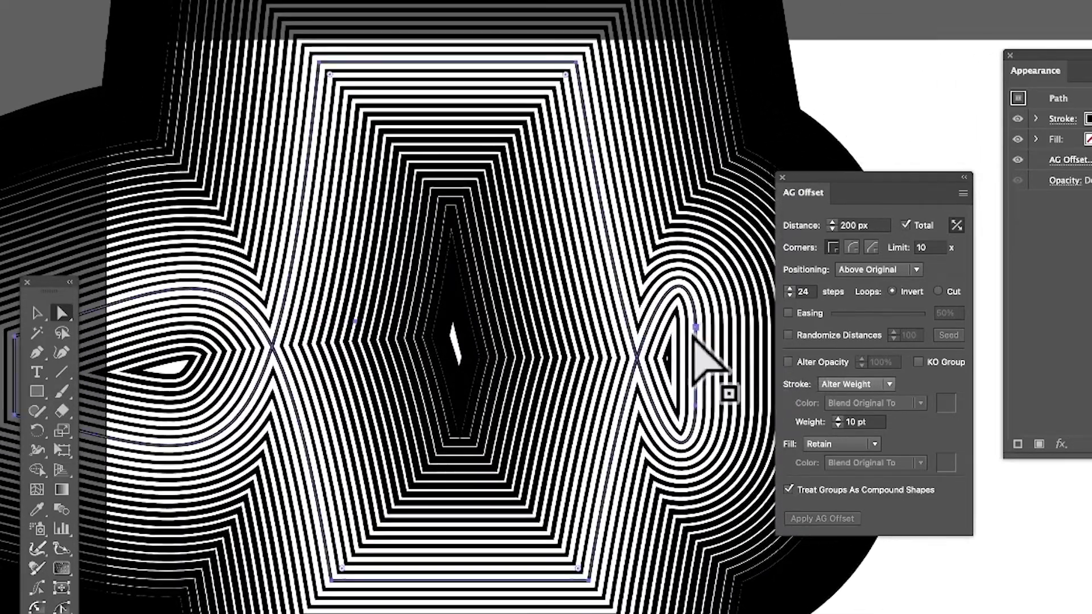
scroll(711, 350, up, 1)
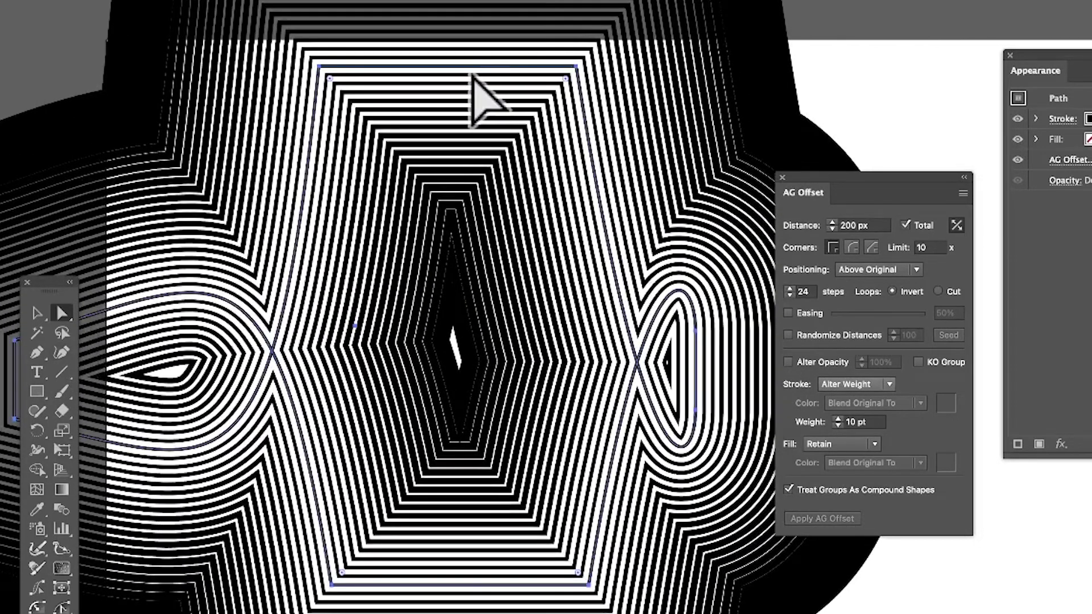
Delete the reshaped path and draw a straight diagonal line about 265 px wide and 161 px high with the Curvature tool
key(Delete)
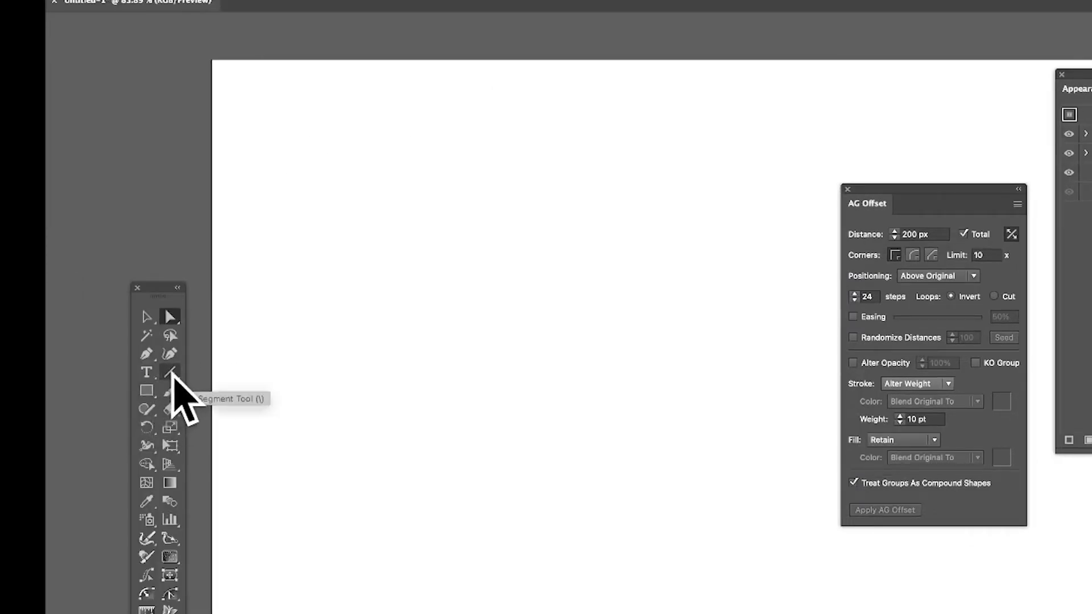
click(169, 354)
click(455, 456)
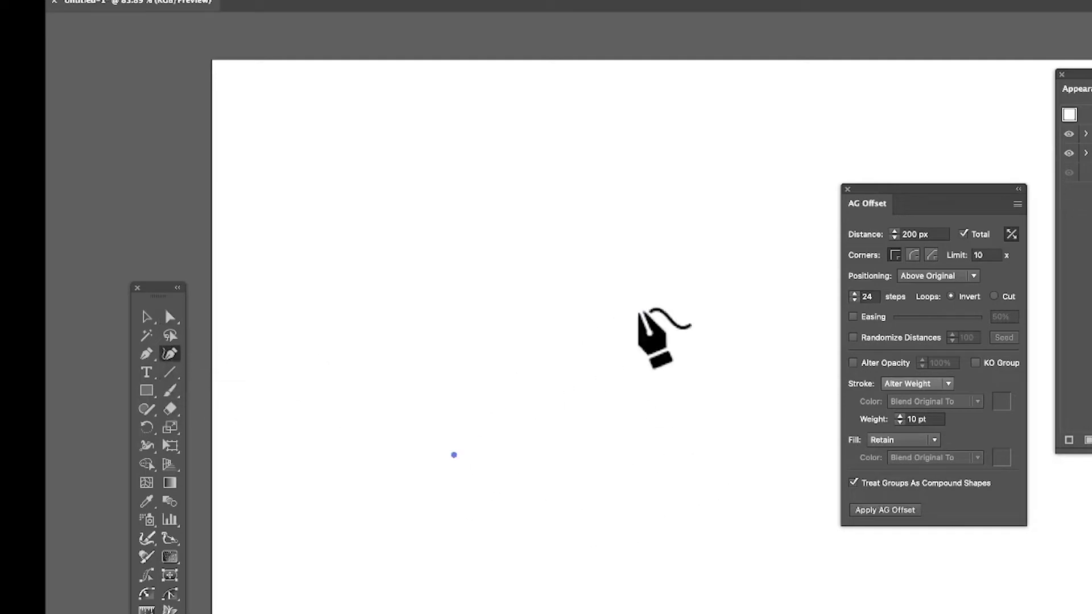
click(714, 298)
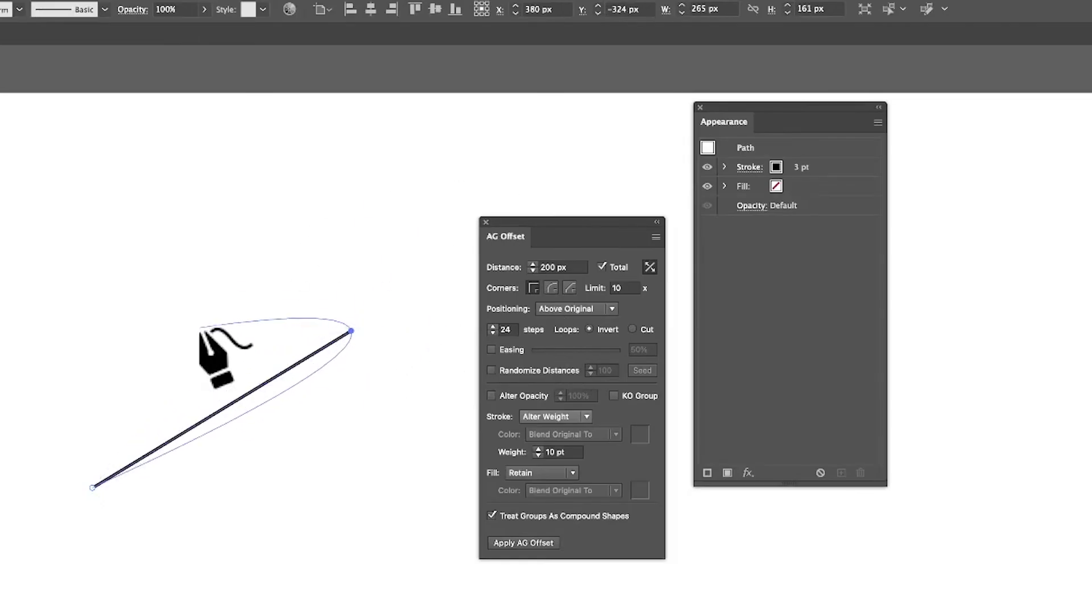
key(Escape)
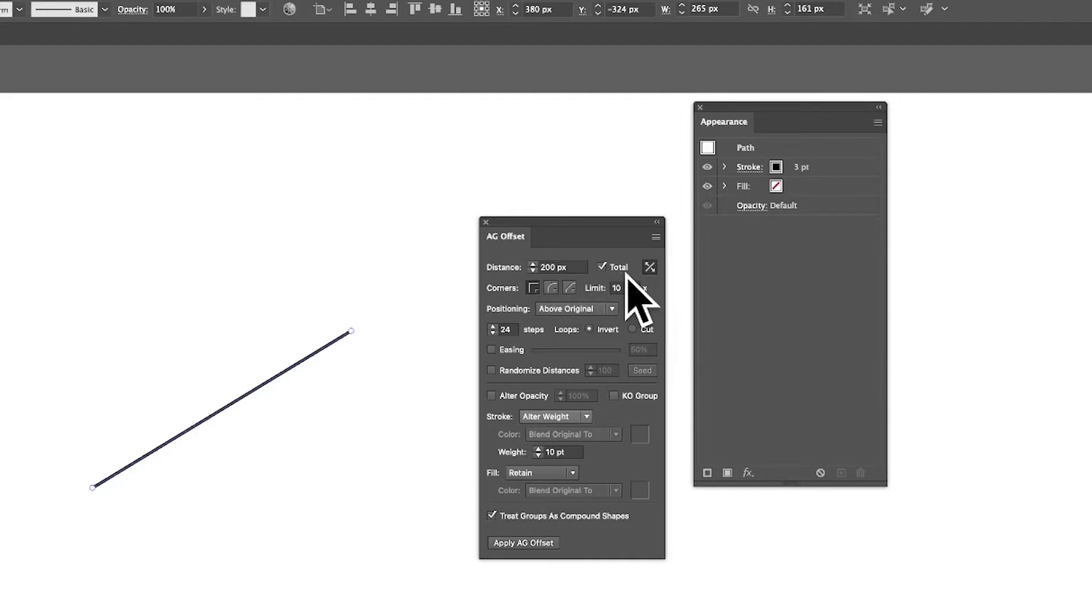
Apply AG Offset to the diagonal line and enable Easing at 35%
click(523, 544)
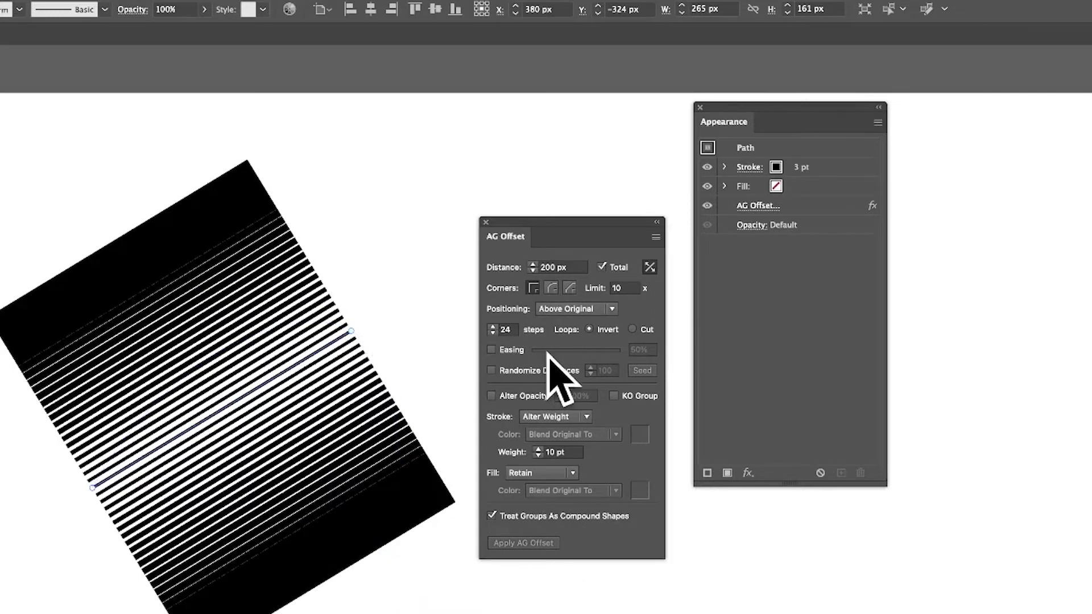
click(492, 350)
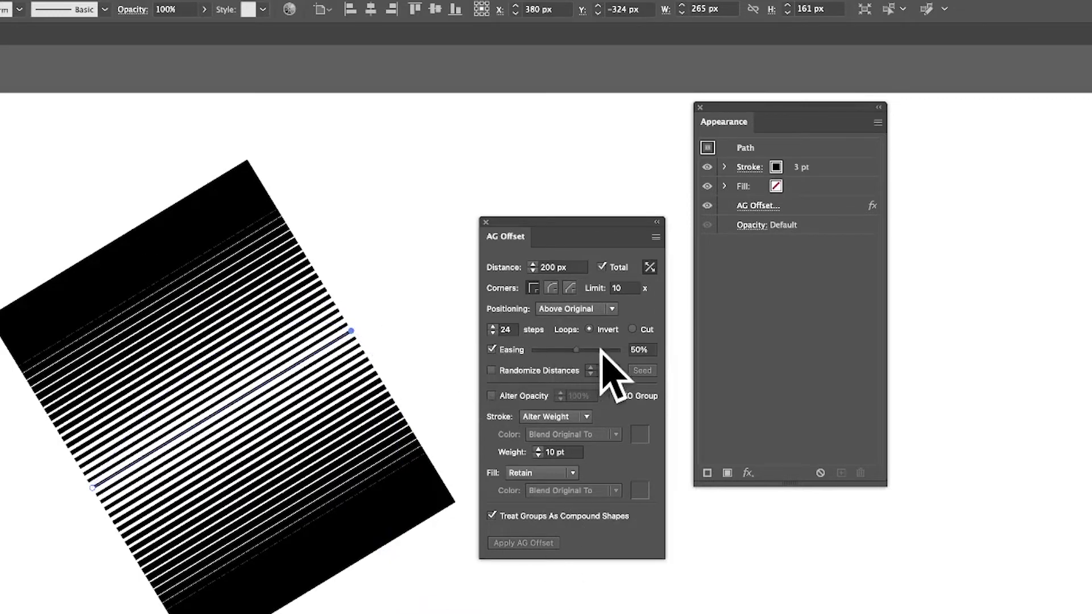
drag(606, 350, 563, 350)
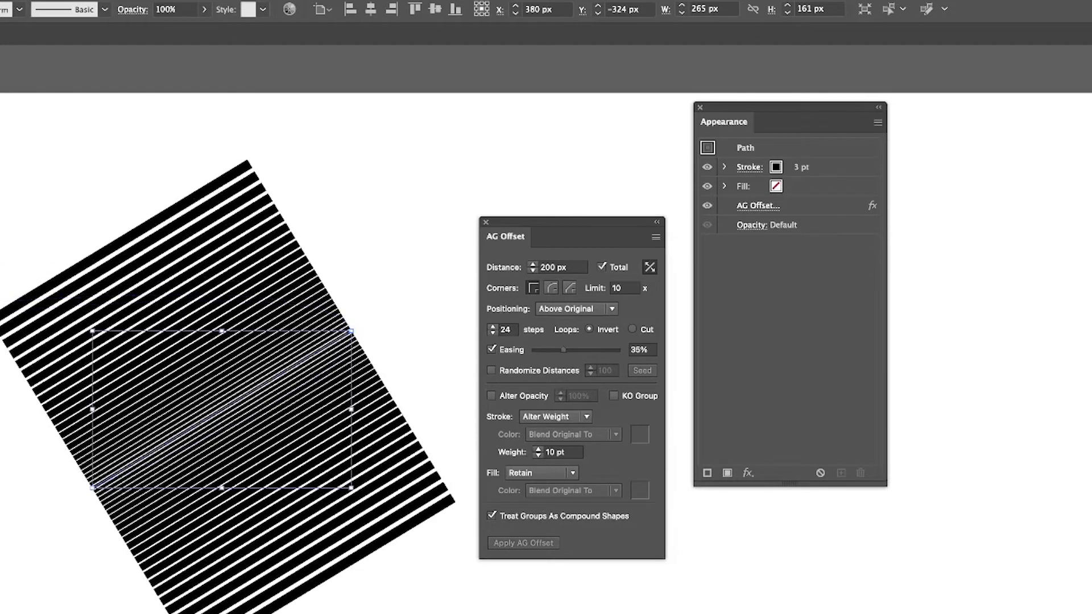
Try total offset distances down to 197 px and up to 209 px on the line
click(534, 270)
click(533, 271)
click(534, 270)
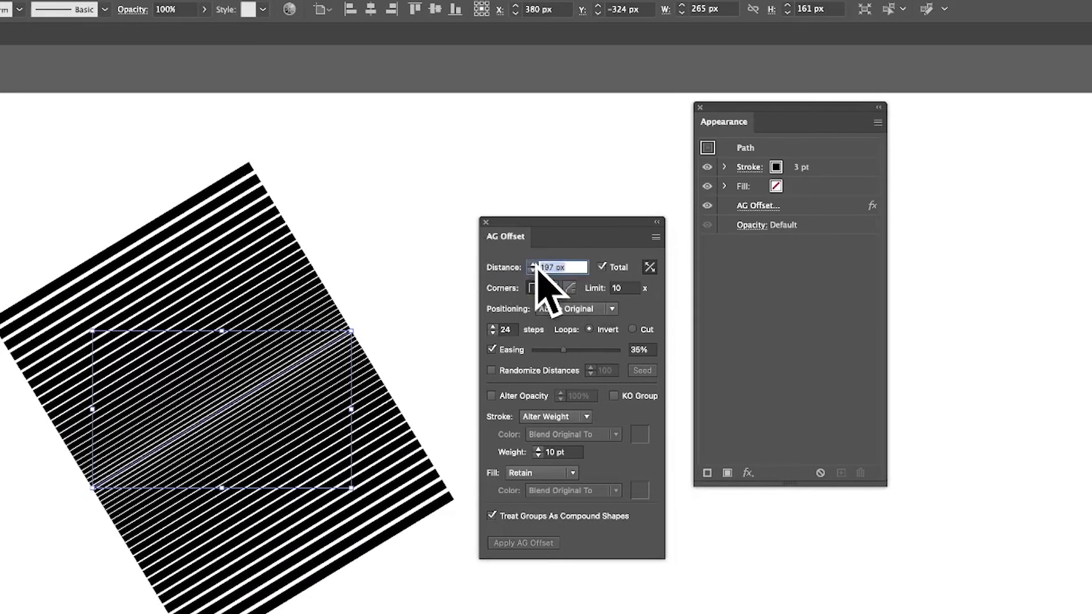
click(534, 263)
click(534, 263)
click(534, 263)
click(534, 263)
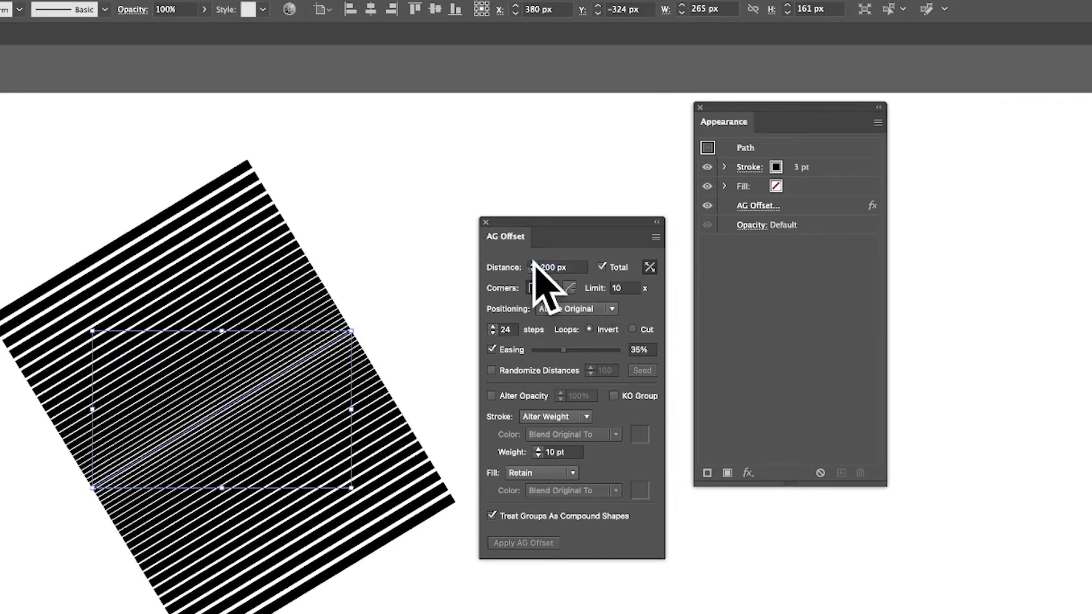
click(534, 263)
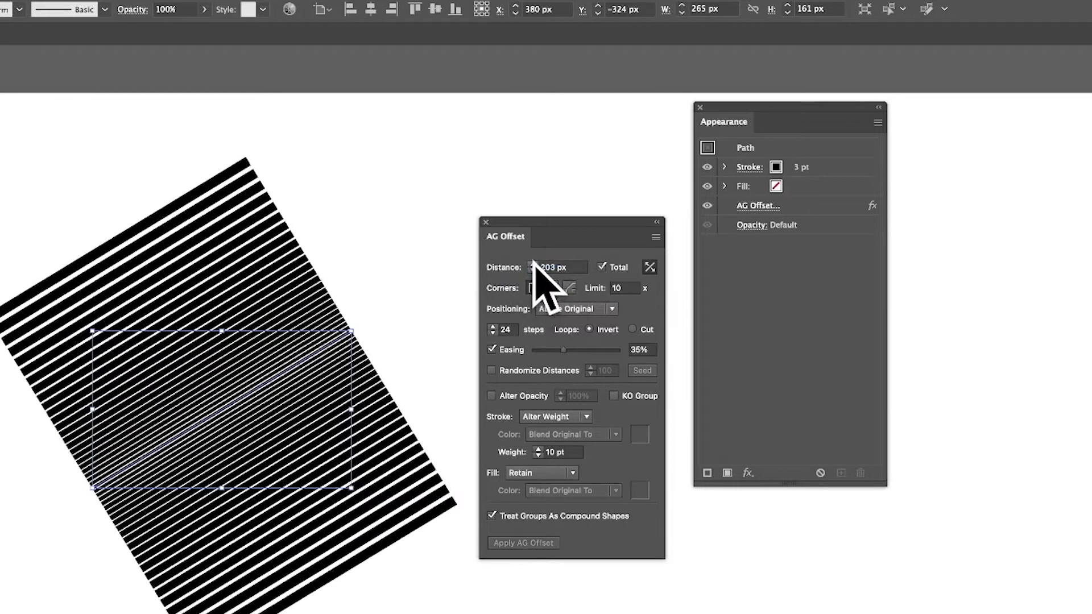
click(534, 263)
click(534, 263)
click(534, 264)
click(534, 264)
click(535, 264)
click(534, 263)
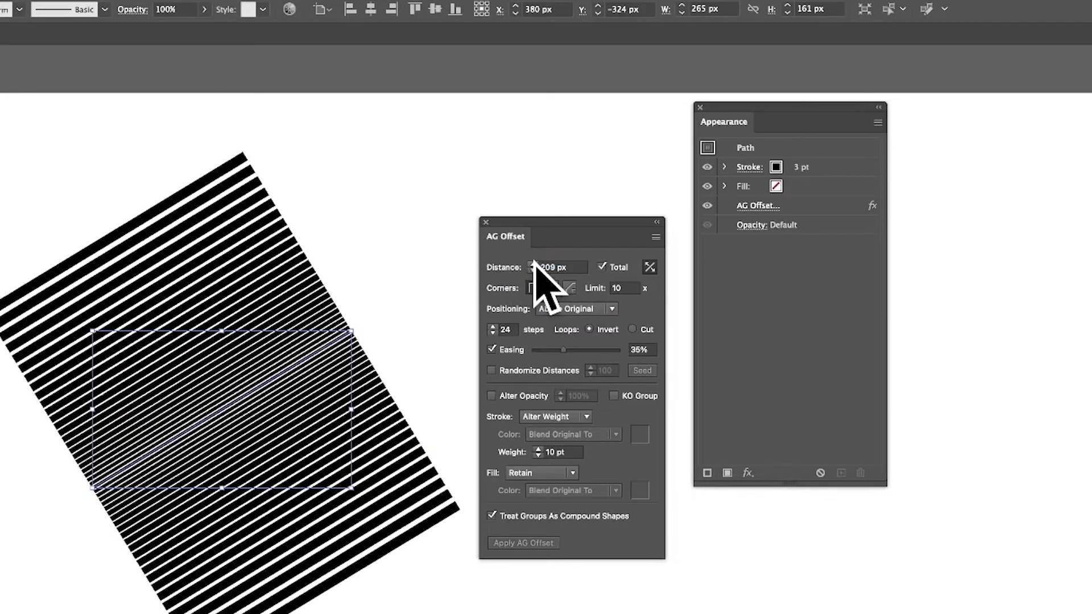
Try offsetting only one side of the line, restore offsets on both sides, and set the total distance to 300 px
click(649, 266)
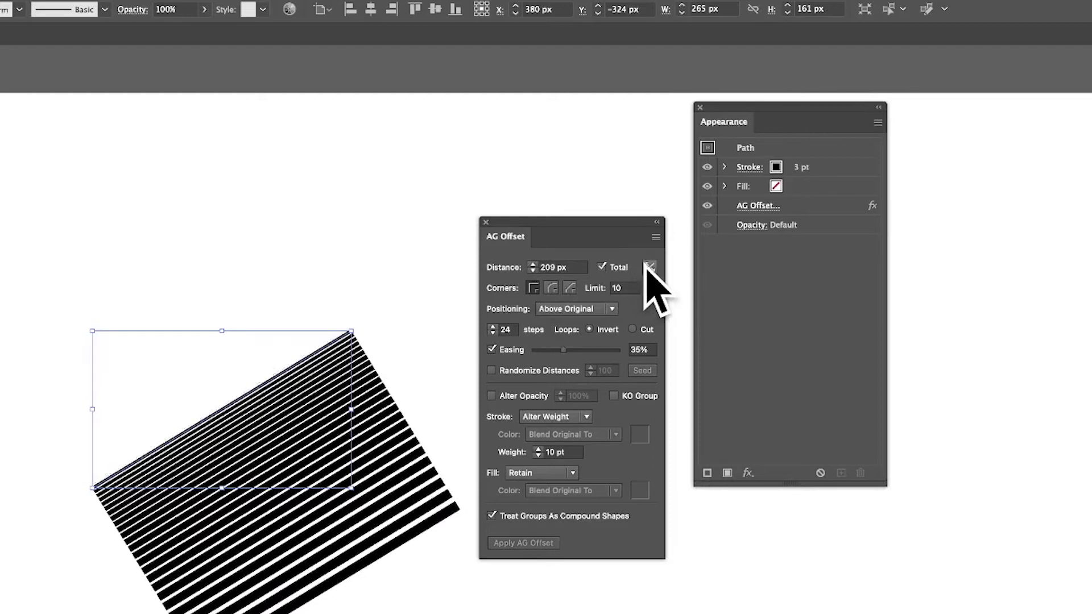
click(648, 266)
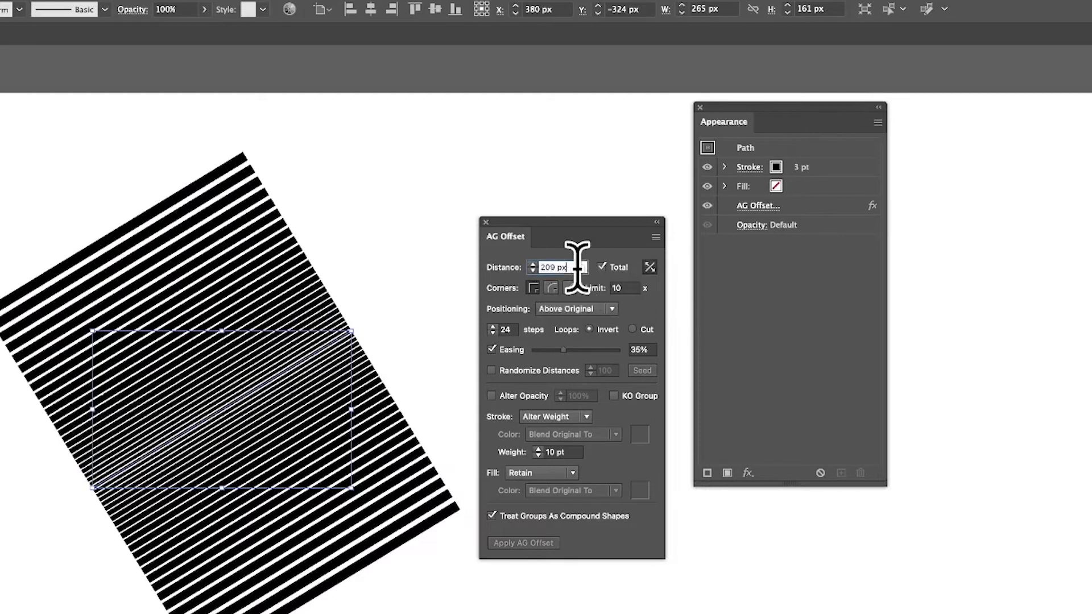
key(Tab)
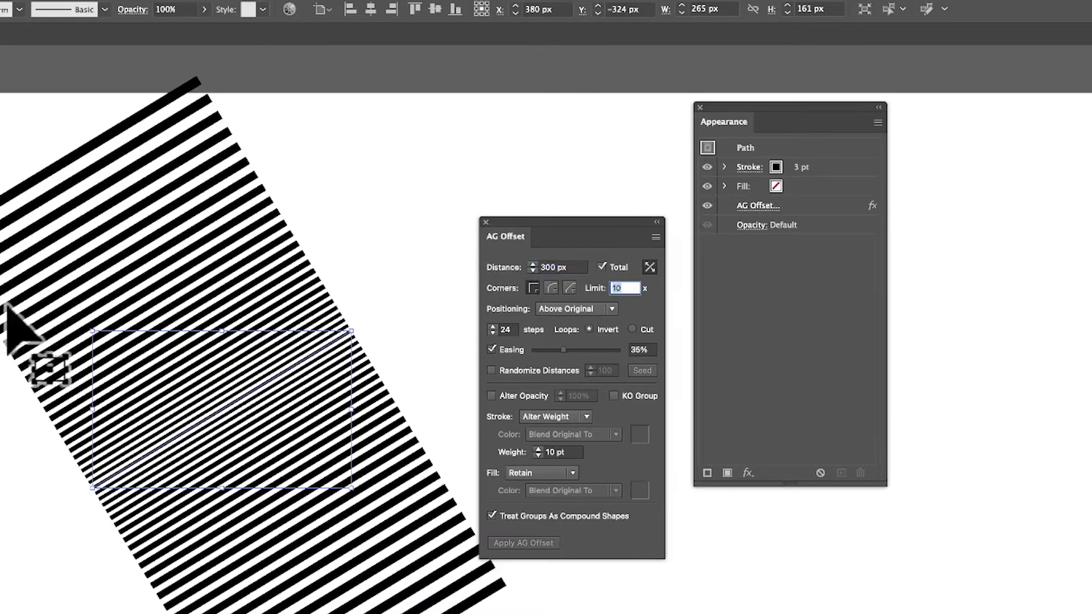
Extend the line's upper end with a Curvature tool point, making the path about 321 px wide and 241 px high
key(p)
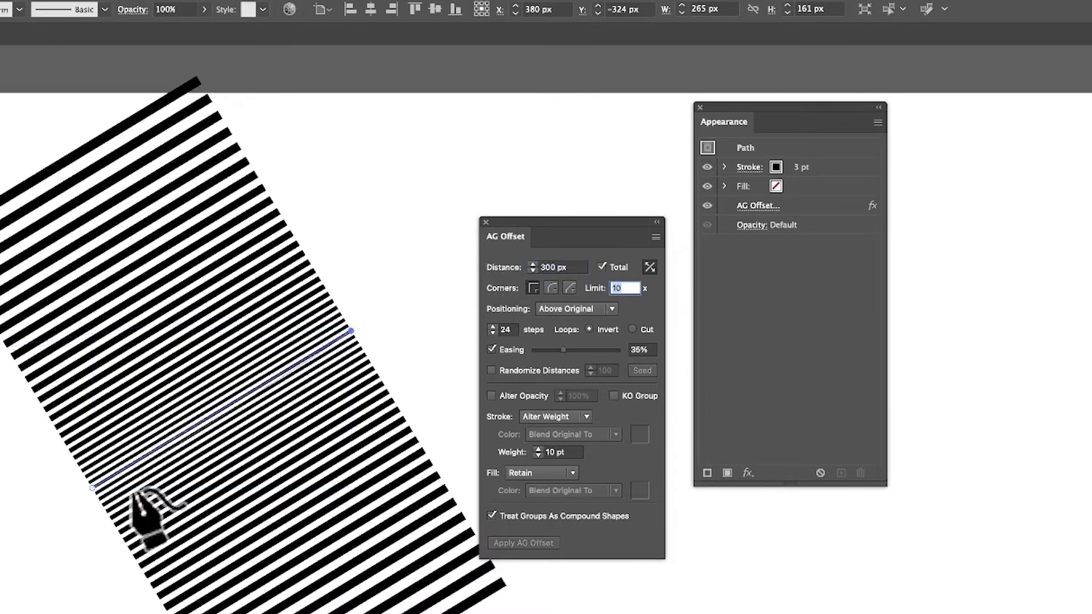
click(352, 330)
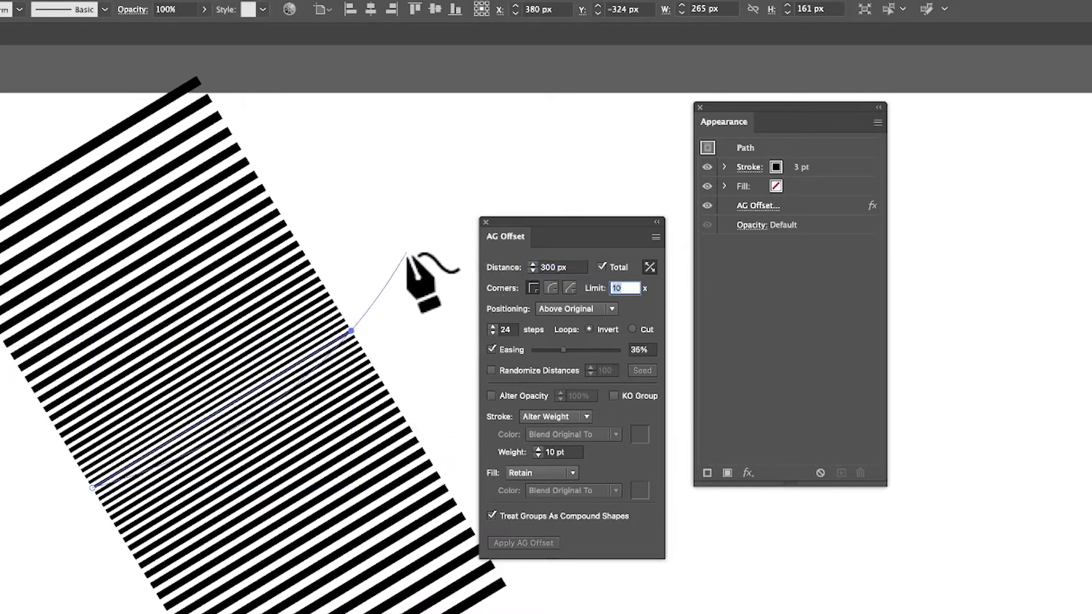
drag(406, 250, 410, 255)
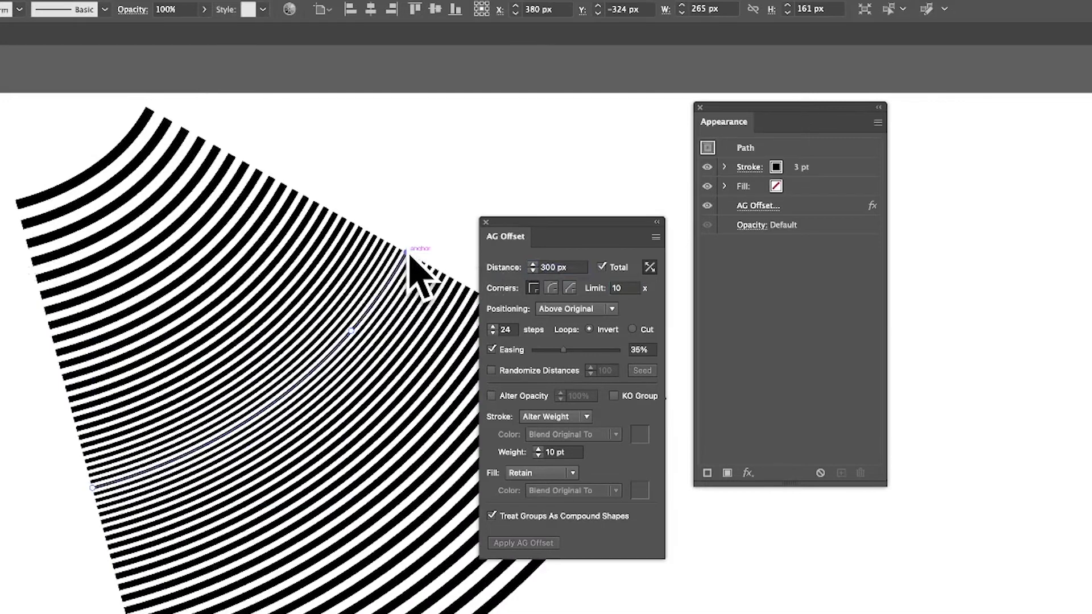
Try another curve point that makes the path about 348 px high, then undo that point
click(416, 148)
drag(415, 149, 427, 159)
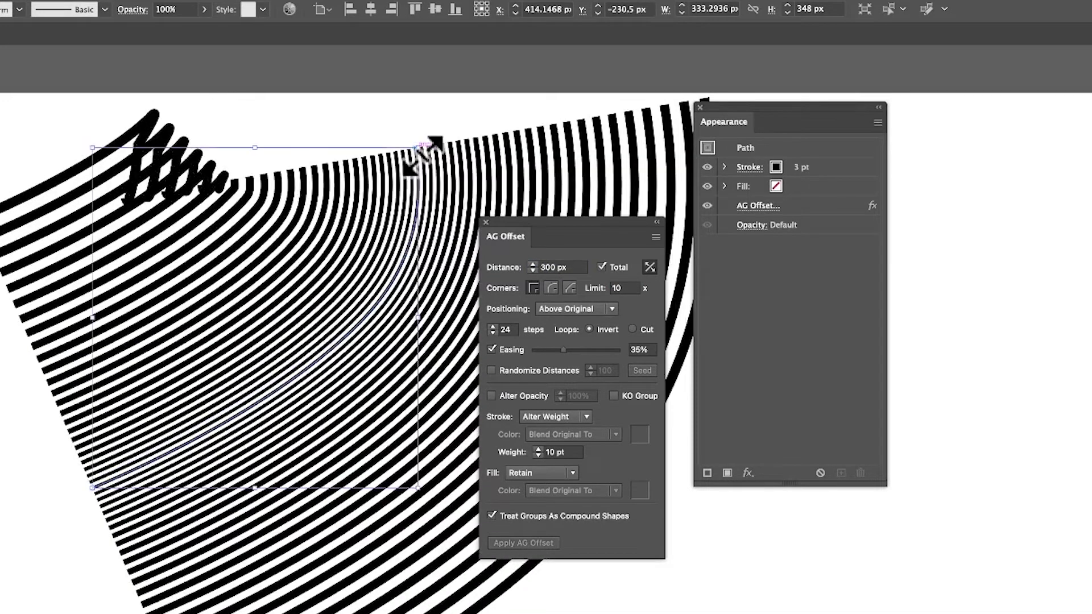
key(Delete)
key(super+z)
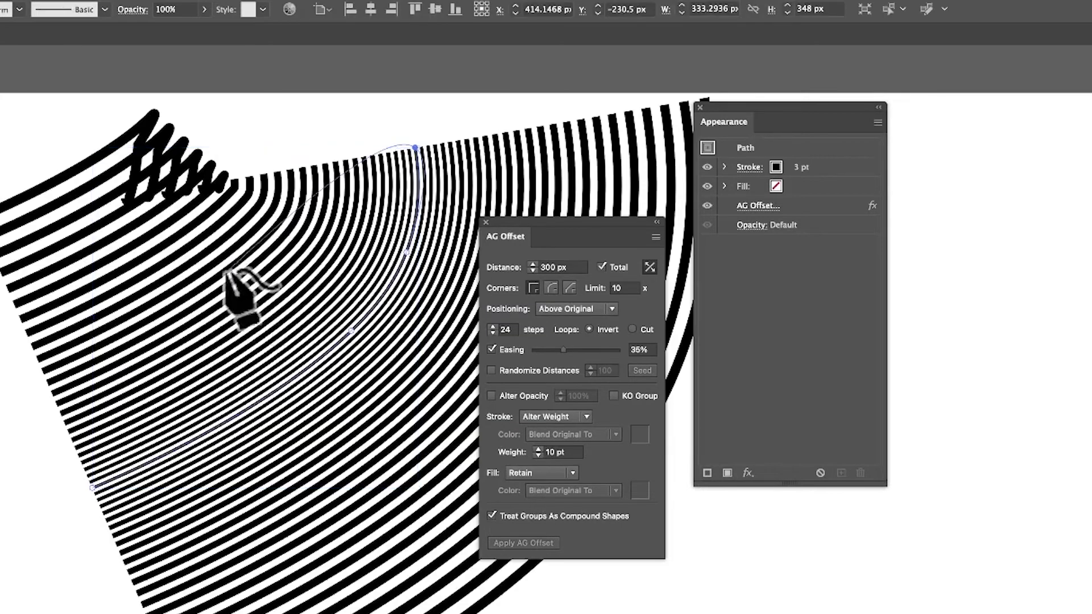
key(super+z)
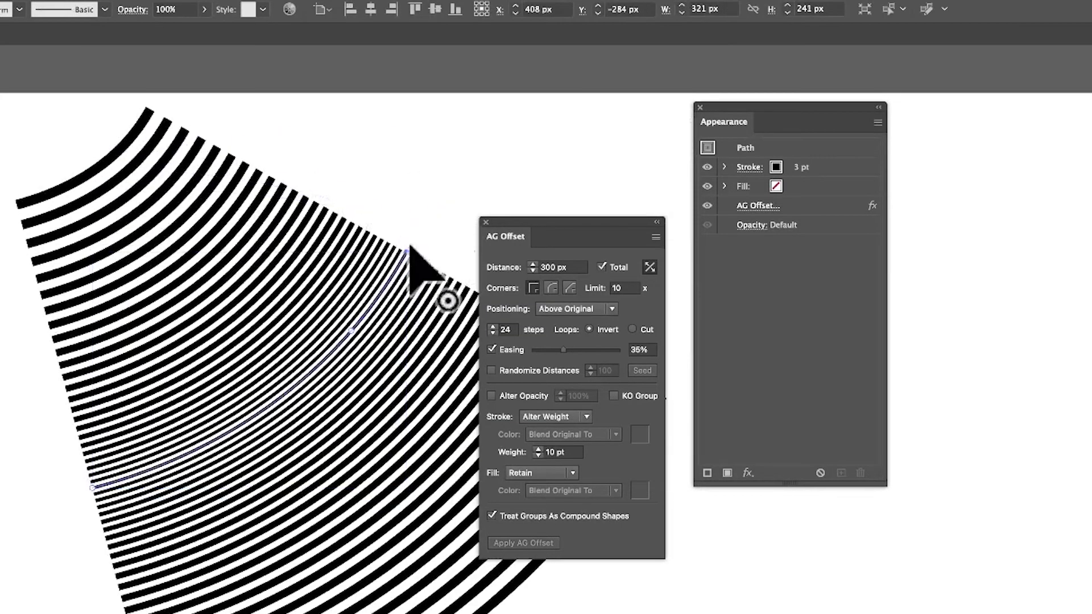
Extend the curve to about 361 by 282 px and add four further points arching over to the right and steeply down
click(444, 211)
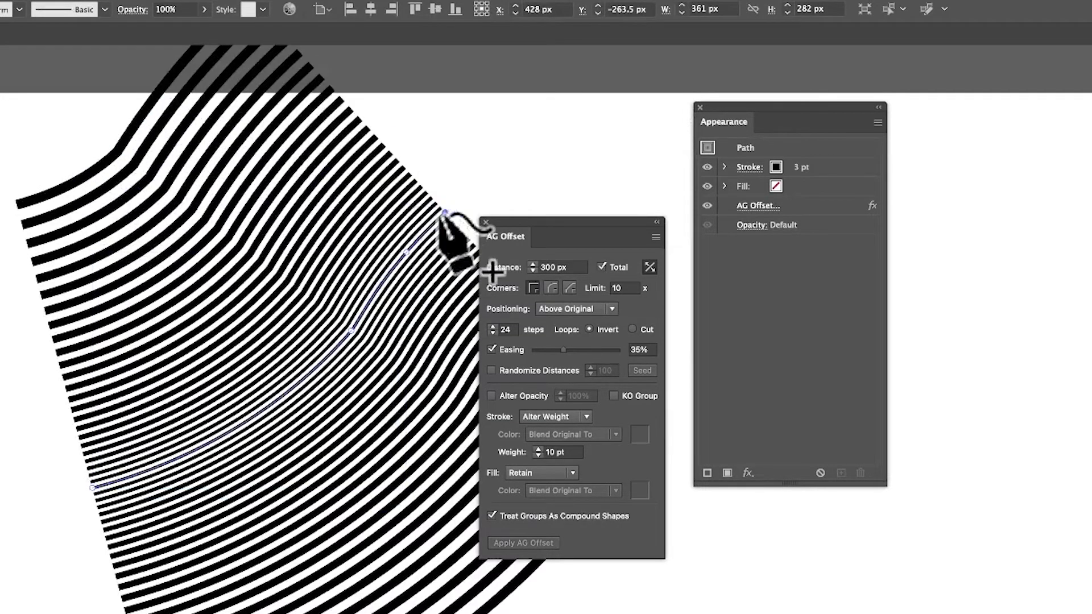
click(514, 189)
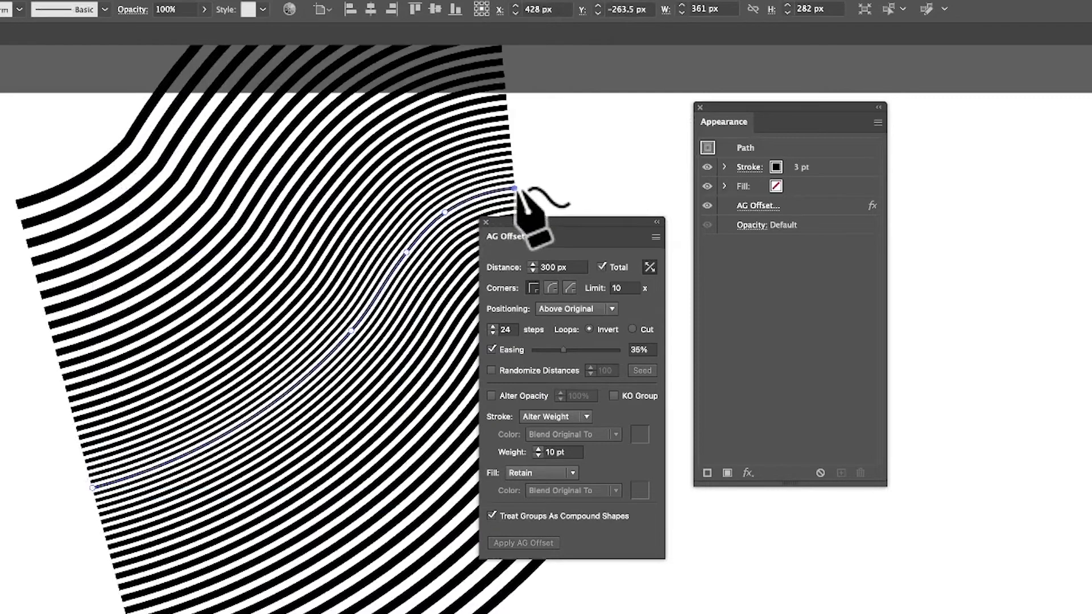
click(562, 195)
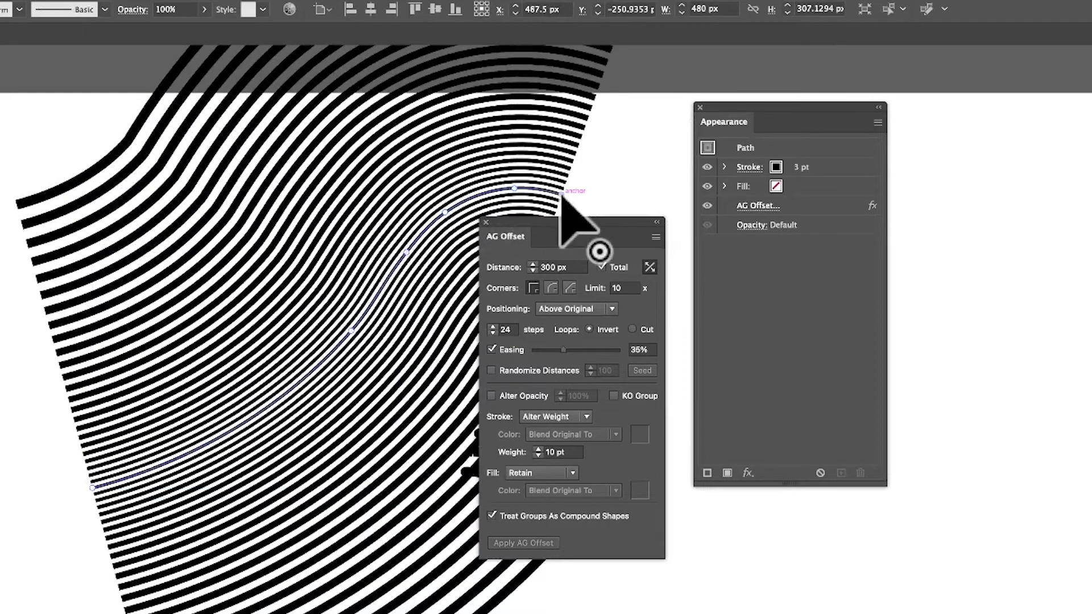
click(683, 278)
click(765, 559)
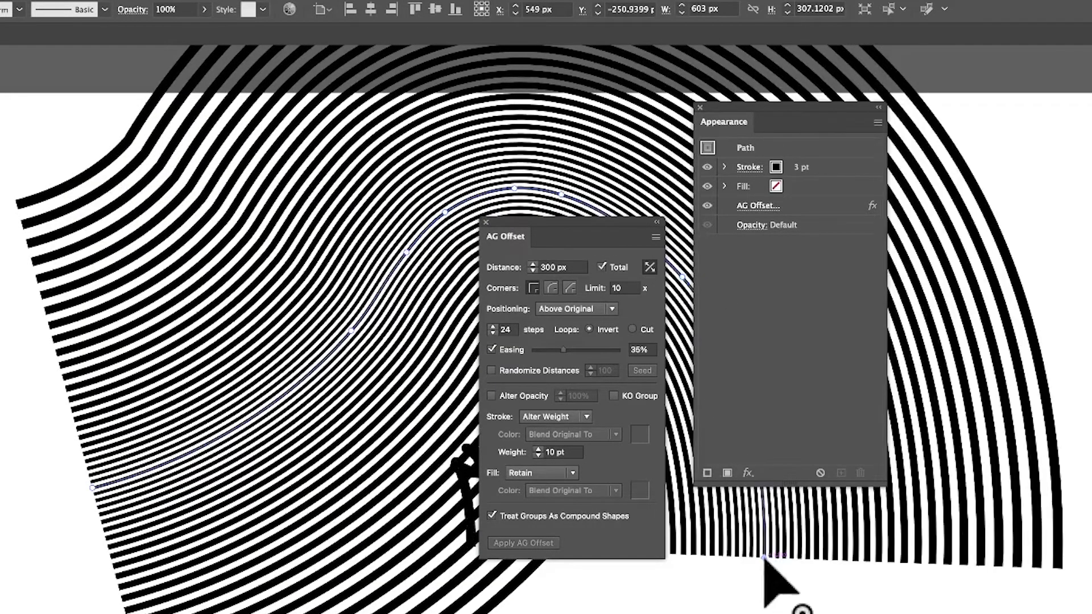
Undo the last four curve points and move the AG Offset panel off the striped artwork
key(ctrl+z)
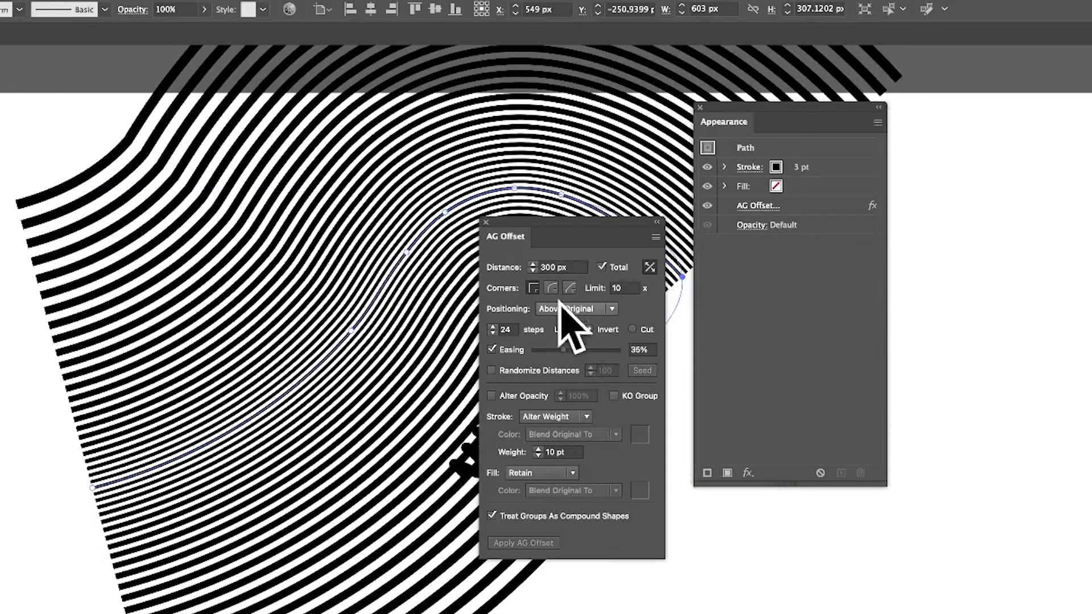
key(ctrl+z)
drag(551, 222, 726, 261)
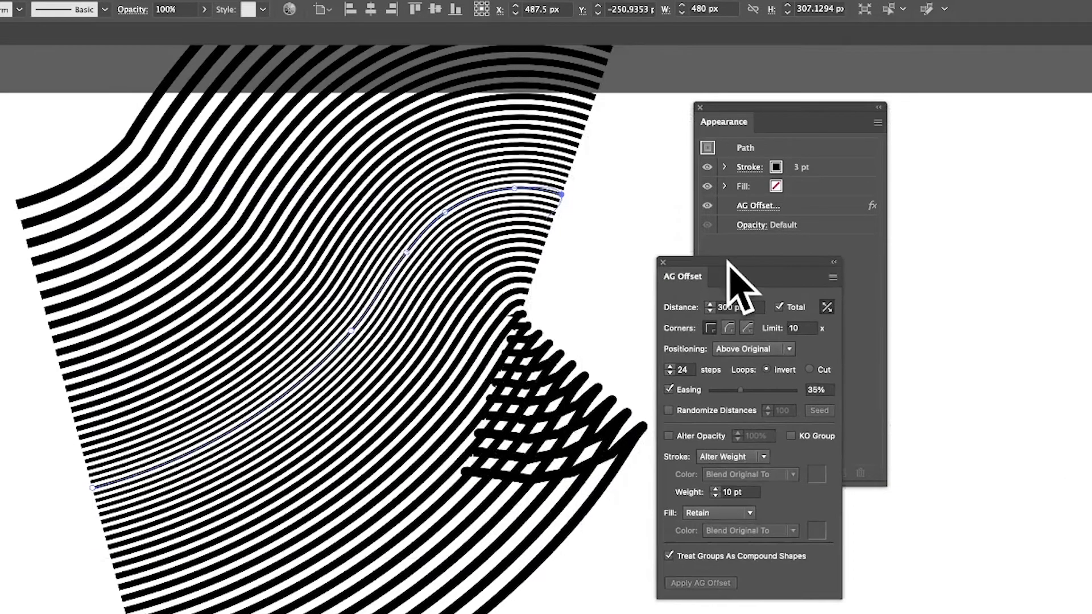
key(ctrl+z)
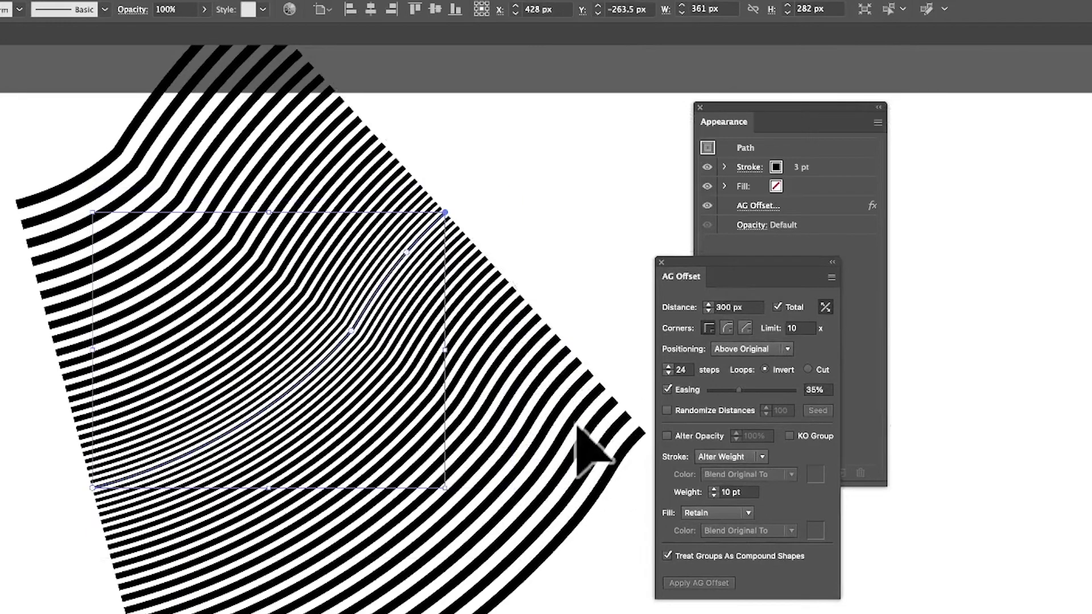
Try a curve point giving a path about 499 by 334 px, undo it, and place one making it about 519 by 382 px
key(p)
click(580, 162)
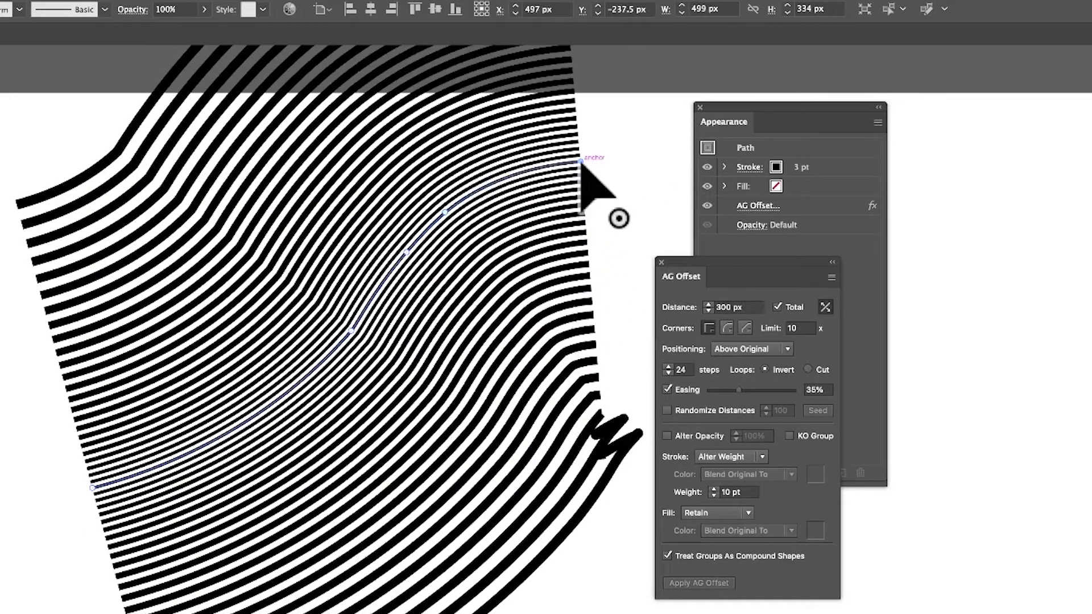
key(ctrl+z)
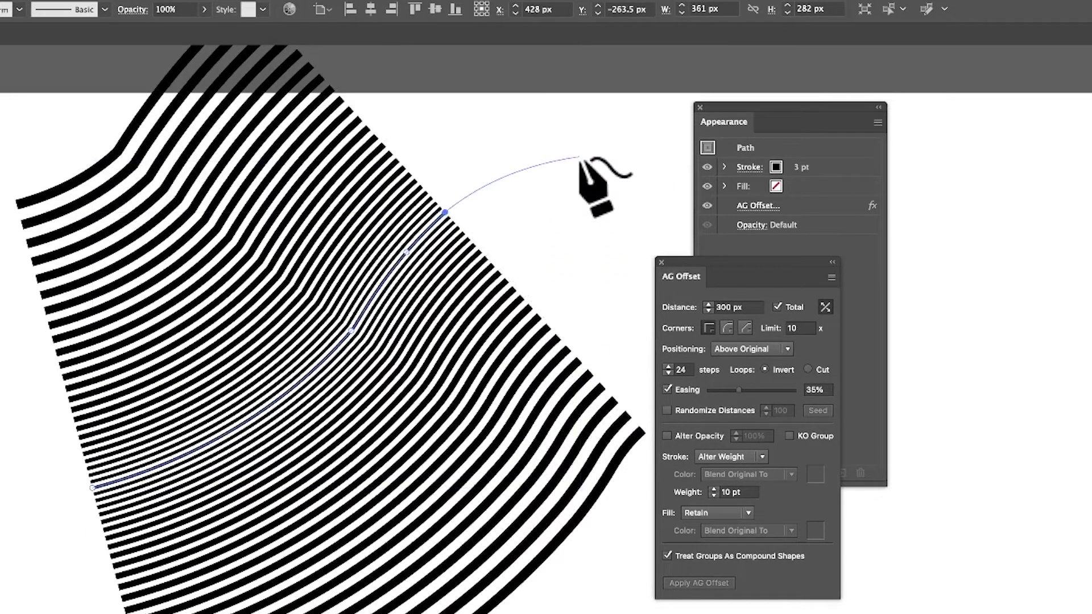
click(600, 115)
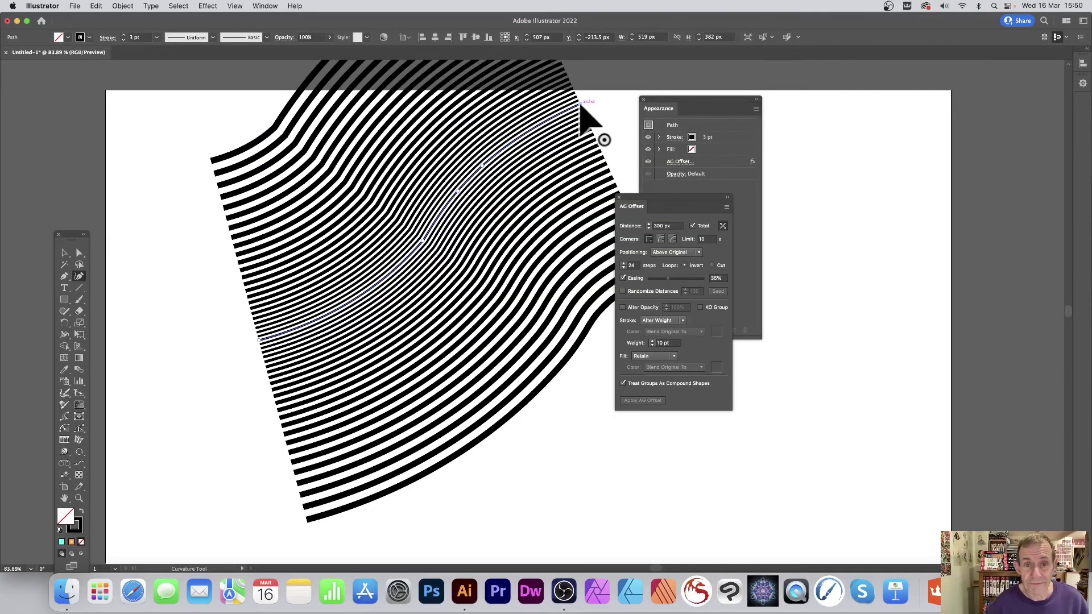
Expand the appearance of the offset path and move the resulting group about 27 px left and 55 px down
click(63, 253)
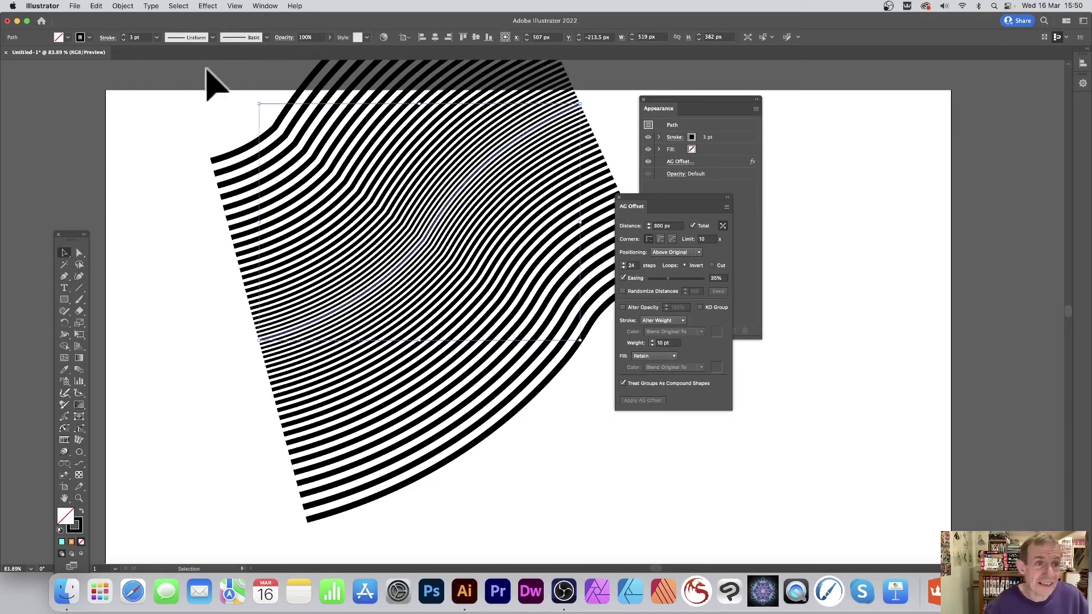
click(121, 5)
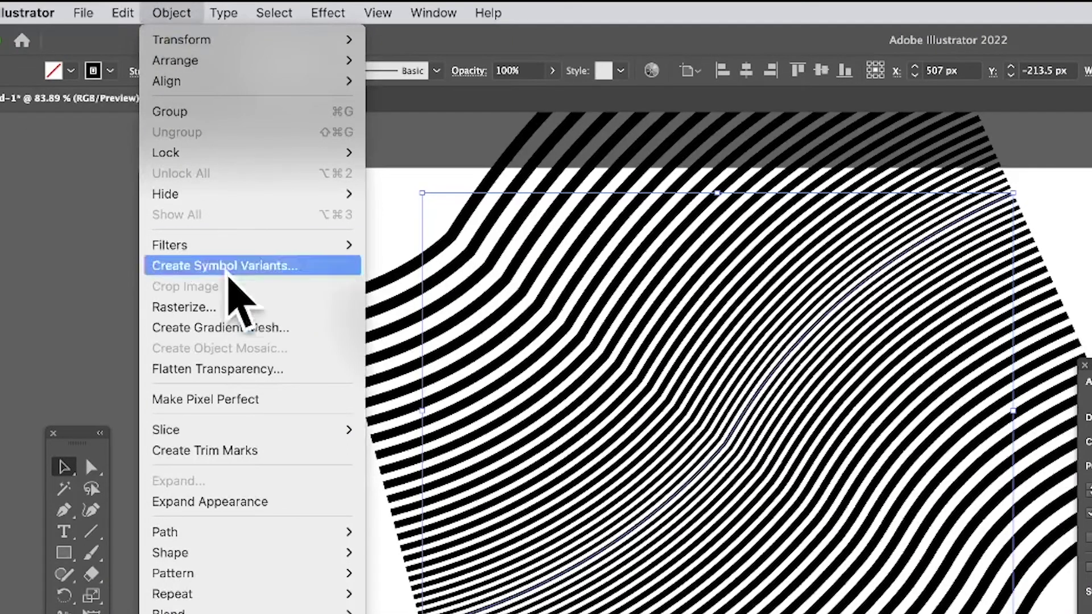
click(222, 502)
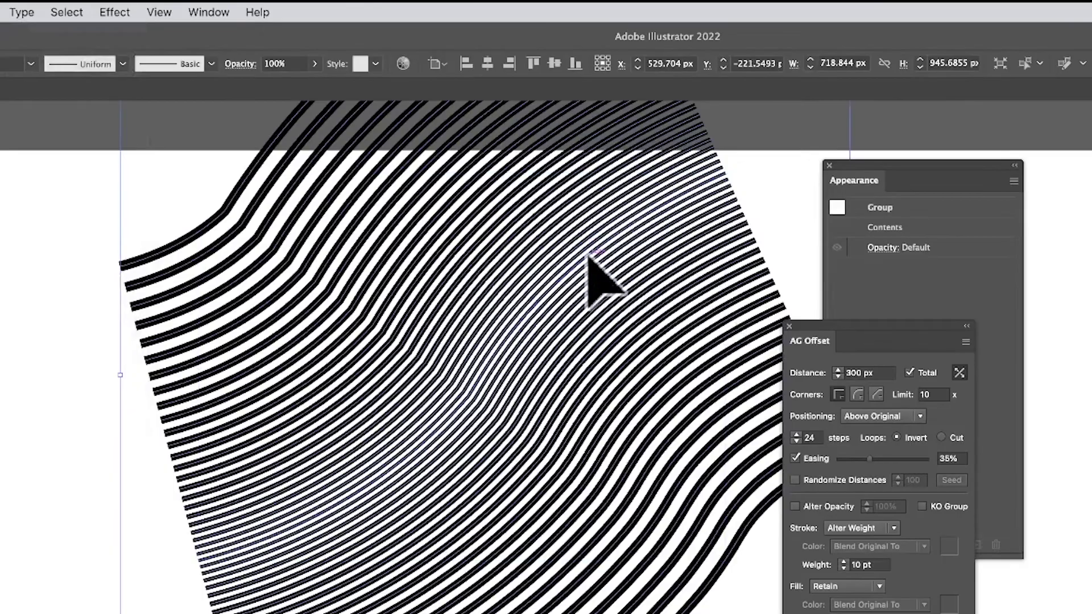
drag(862, 276, 783, 323)
drag(518, 288, 561, 312)
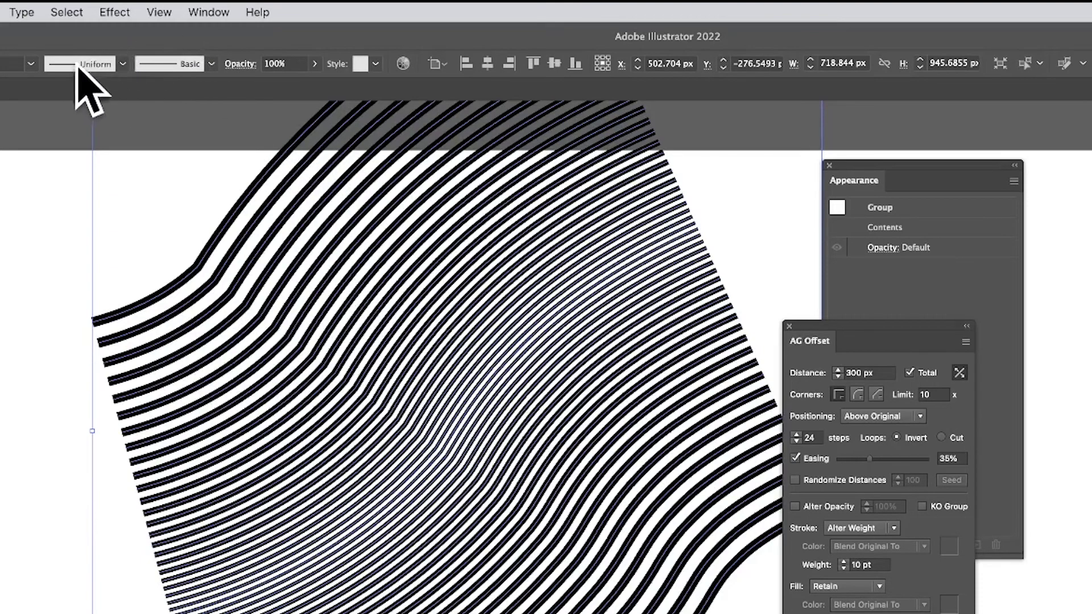
Apply the lens-shaped and then the double-bulge width profile to the expanded group, and move it about 8 px left and 45 px down
click(122, 63)
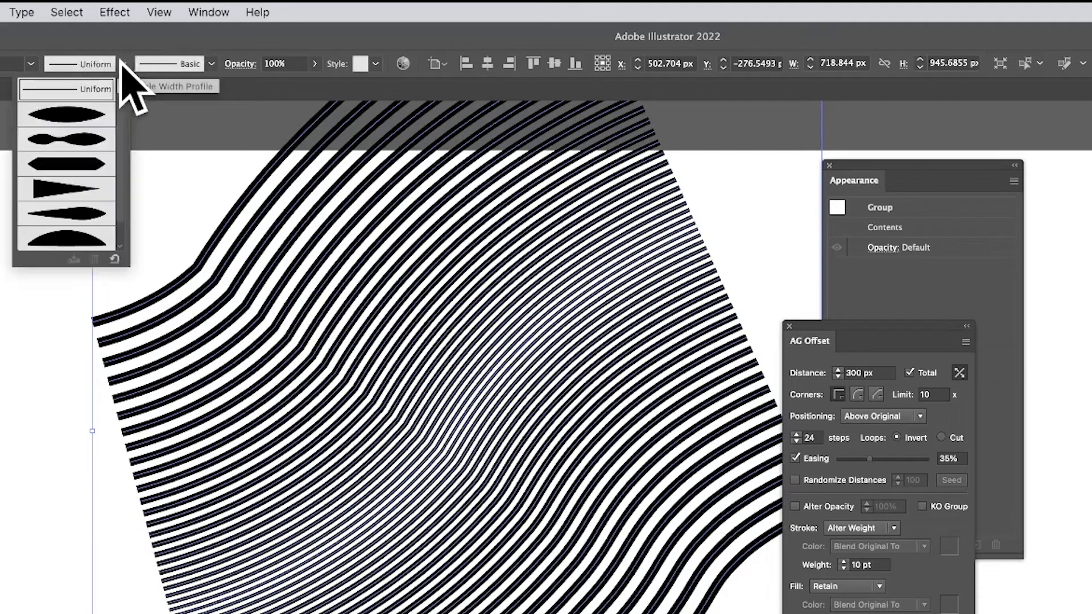
click(74, 115)
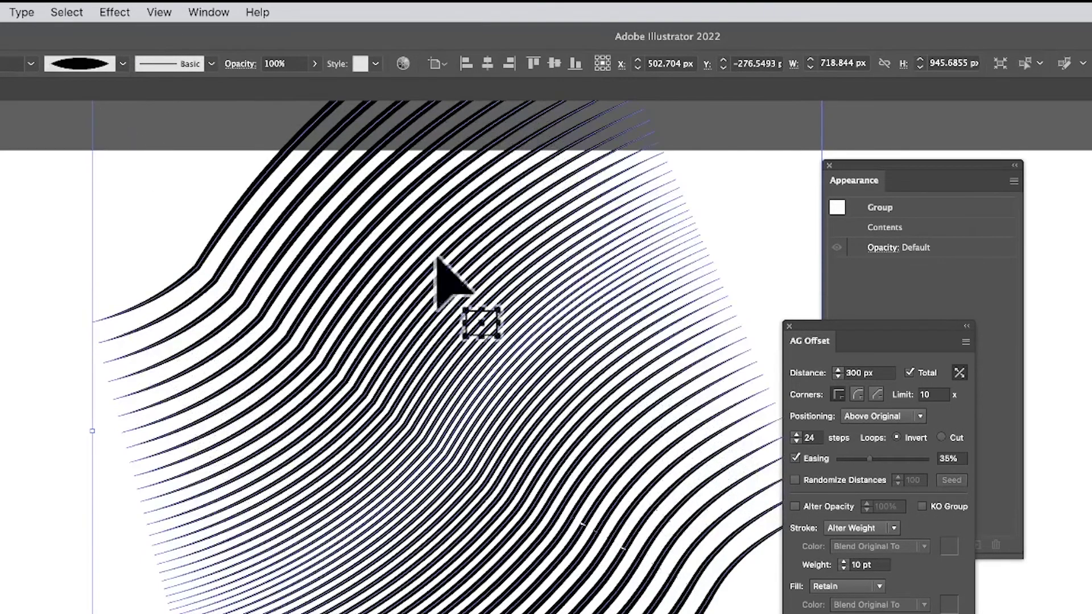
click(123, 64)
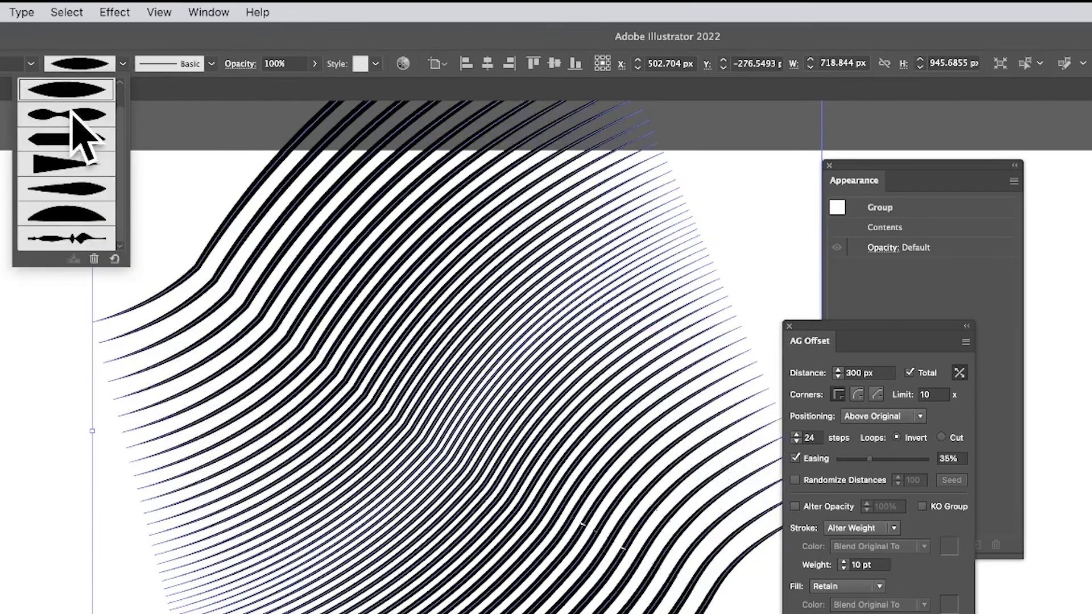
click(82, 122)
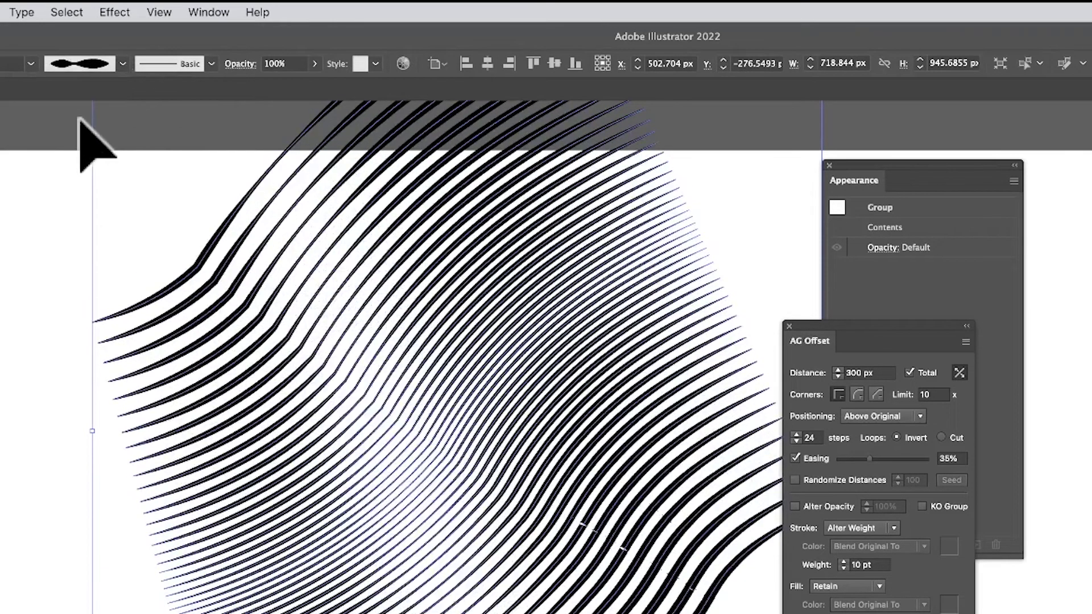
drag(535, 529, 560, 540)
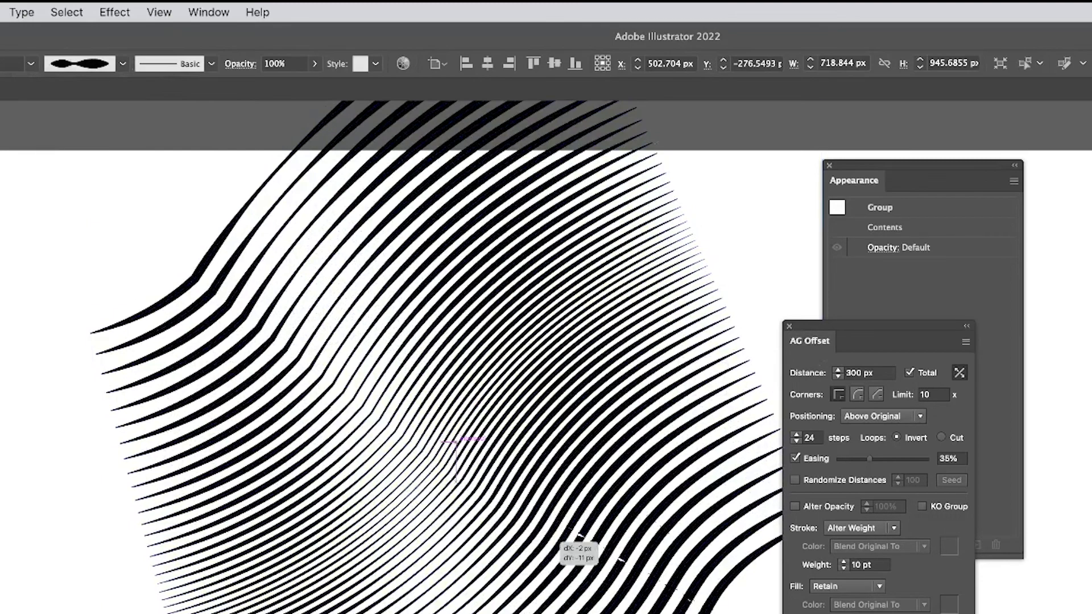
drag(546, 604, 541, 612)
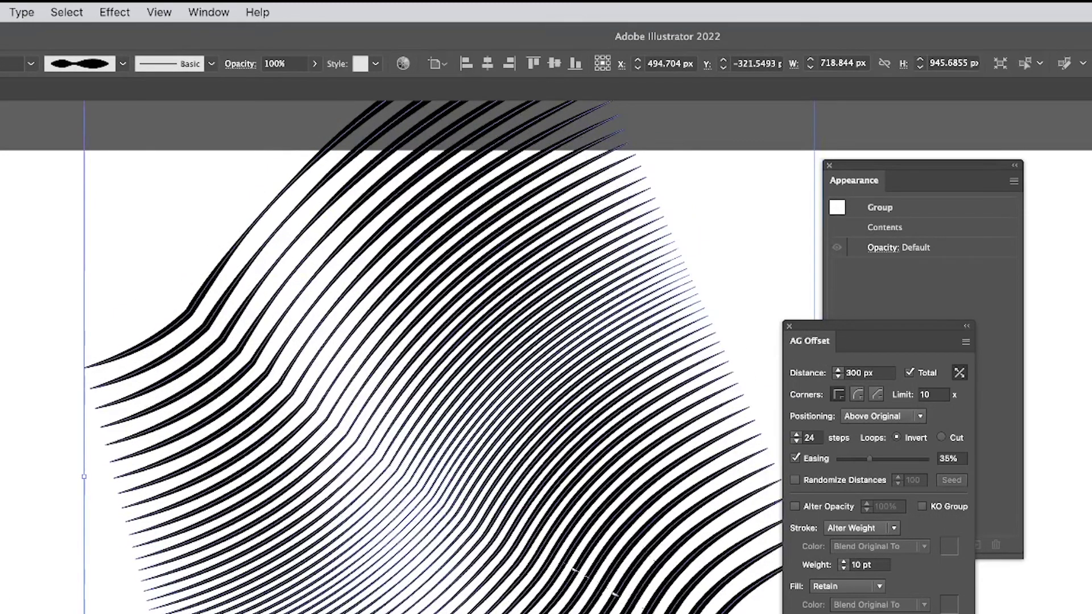
Replace the striped group with a straight horizontal line on the artboard's left half and apply AG Offset to it
key(Delete)
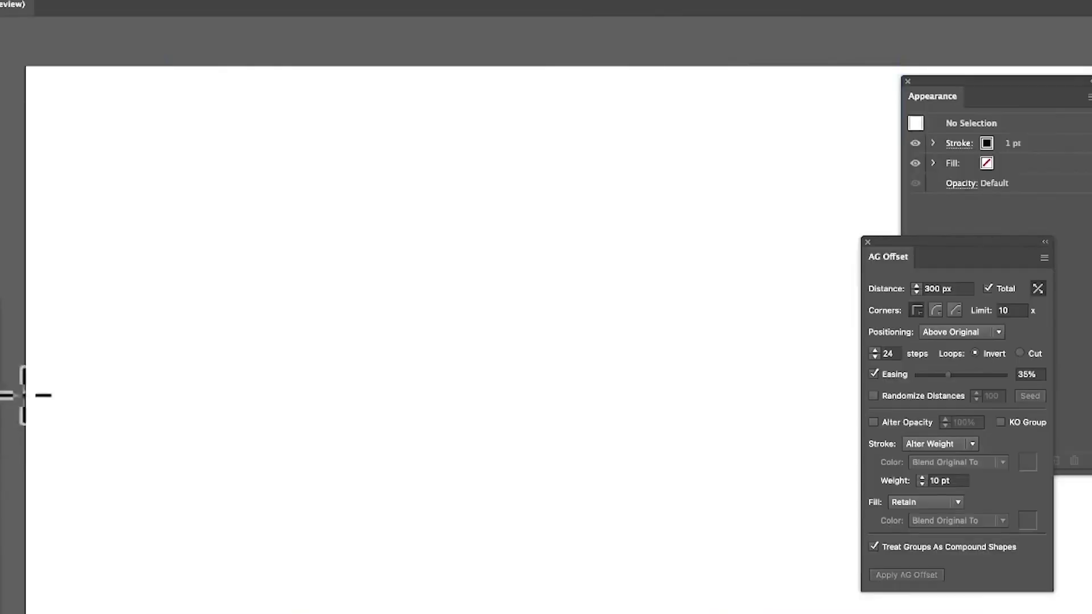
drag(190, 437, 615, 437)
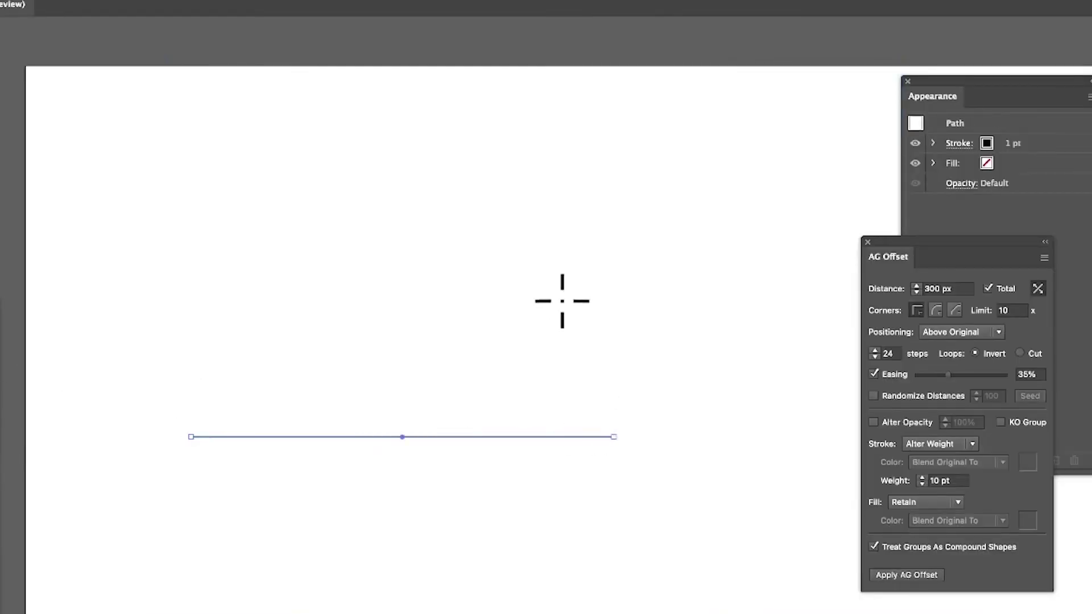
click(928, 576)
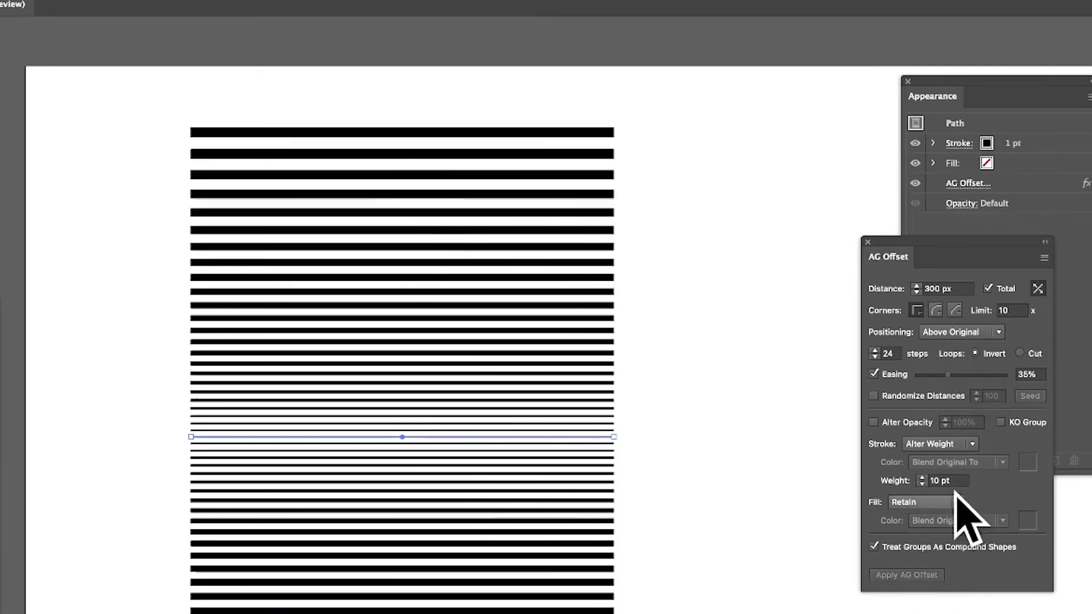
Raise the altered stroke weight of the line's AG Offset effect to 15 pt
click(923, 478)
click(922, 478)
click(922, 478)
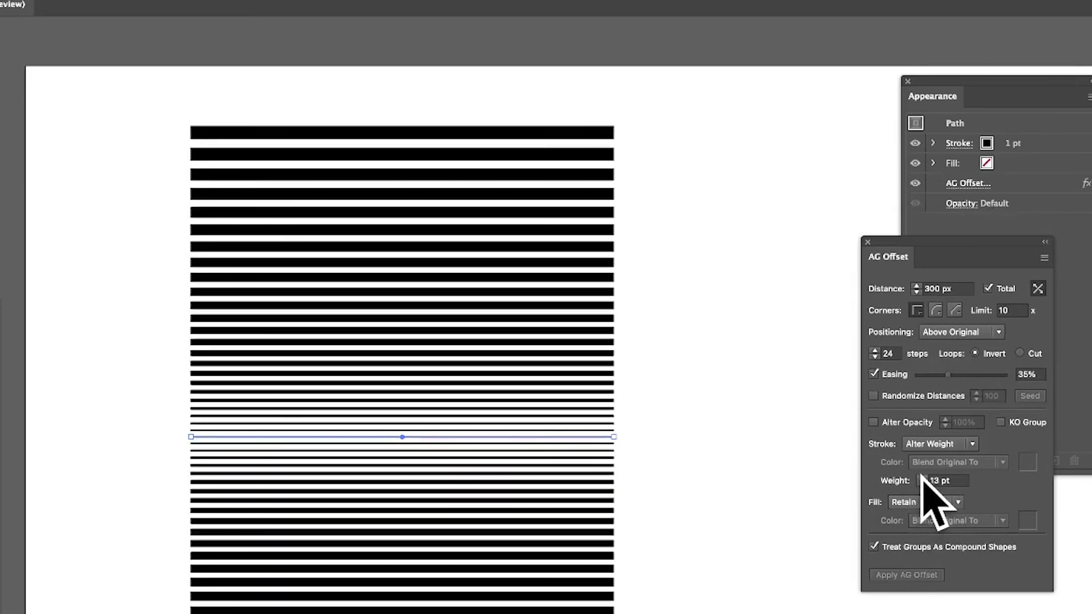
click(922, 477)
click(922, 478)
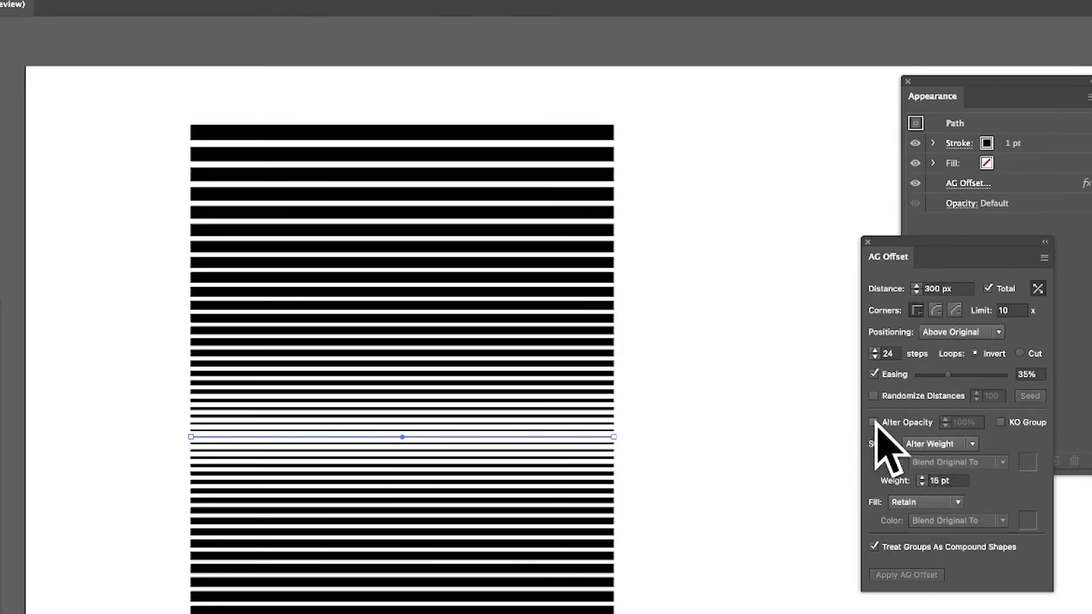
Enable Alter Opacity for the line's AG Offset effect and set it to 2%
drag(975, 422, 897, 421)
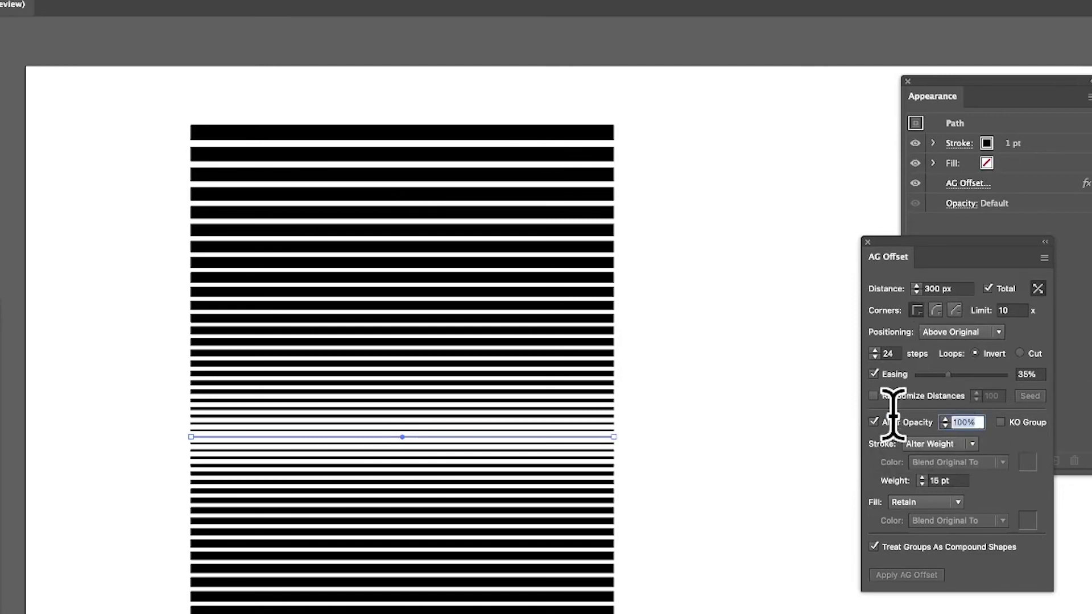
text(2)
key(Tab)
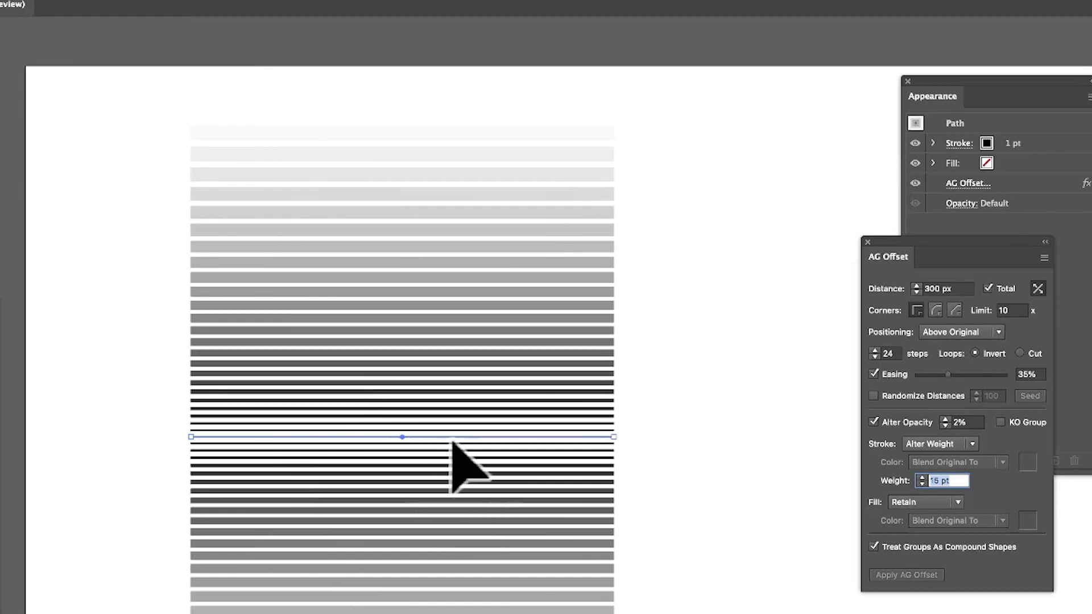
Move the offset line slightly up and left, and lay a copy rotated to a steep diagonal across it
drag(449, 440, 409, 405)
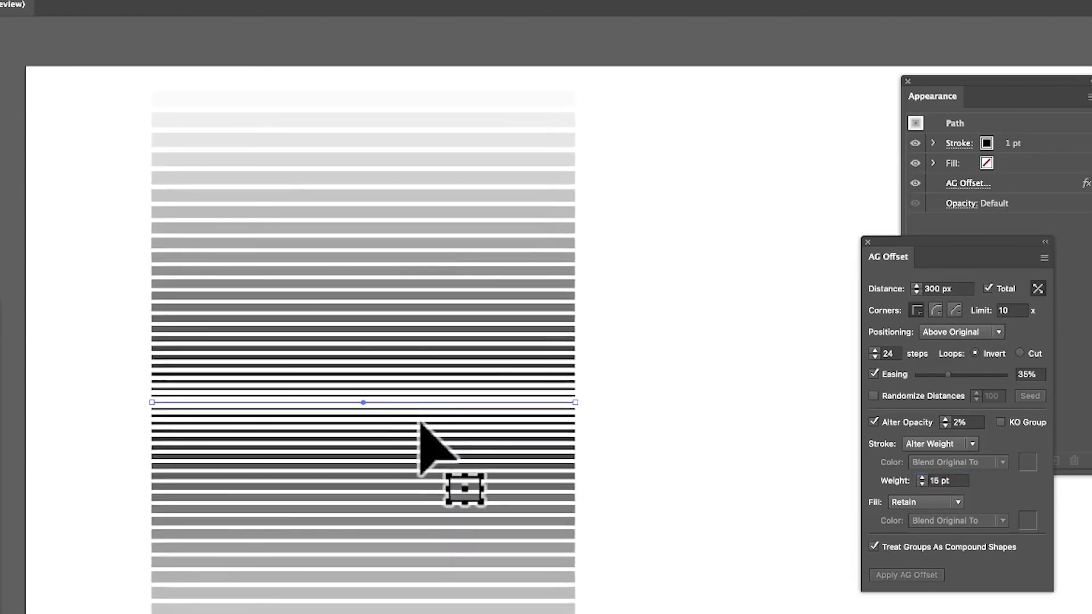
drag(391, 415, 468, 431)
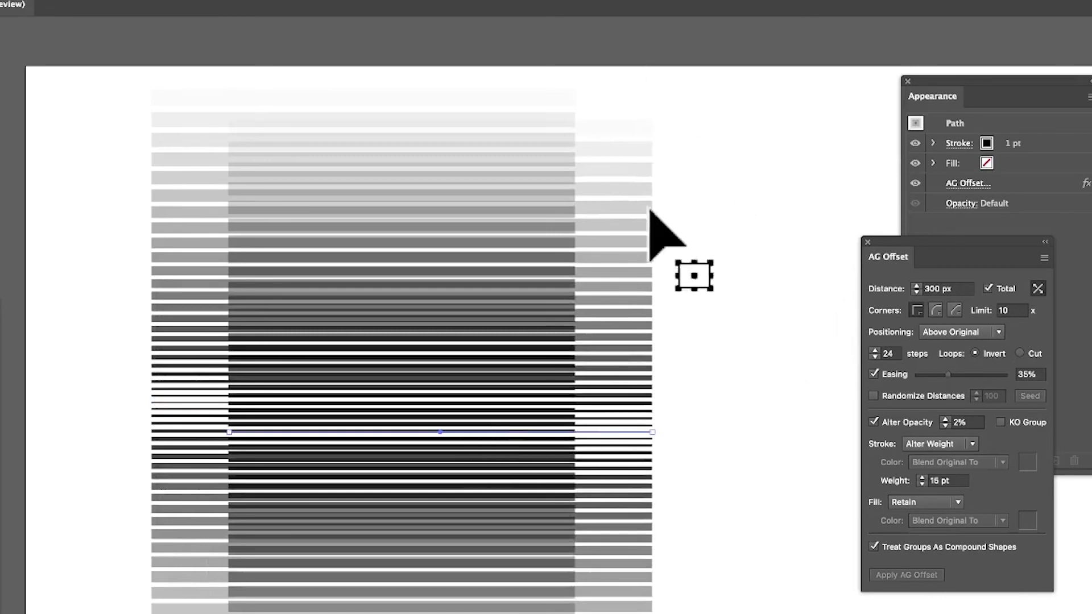
drag(658, 434, 569, 387)
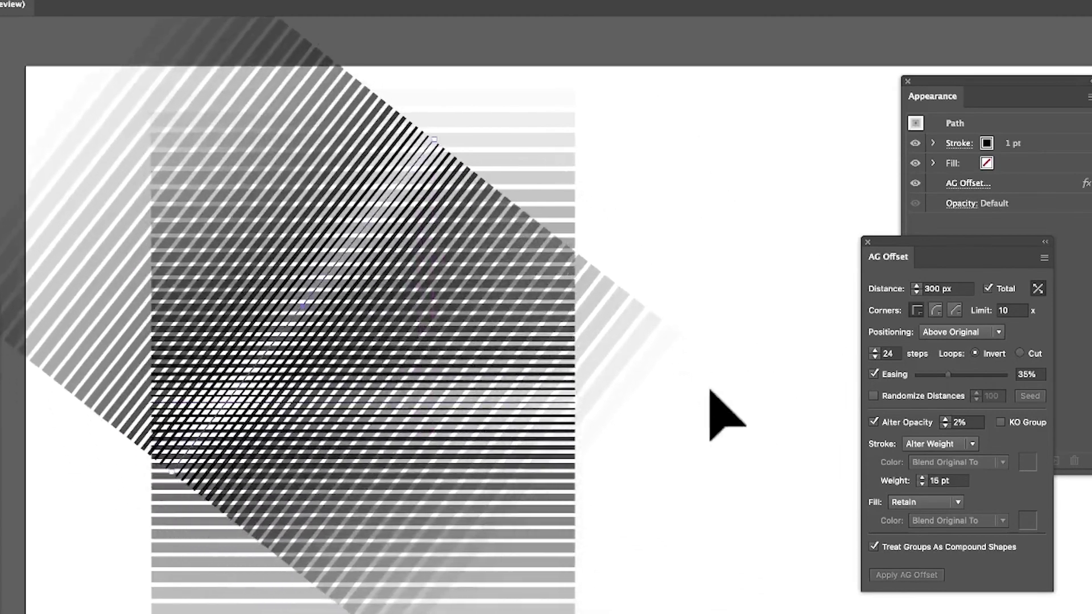